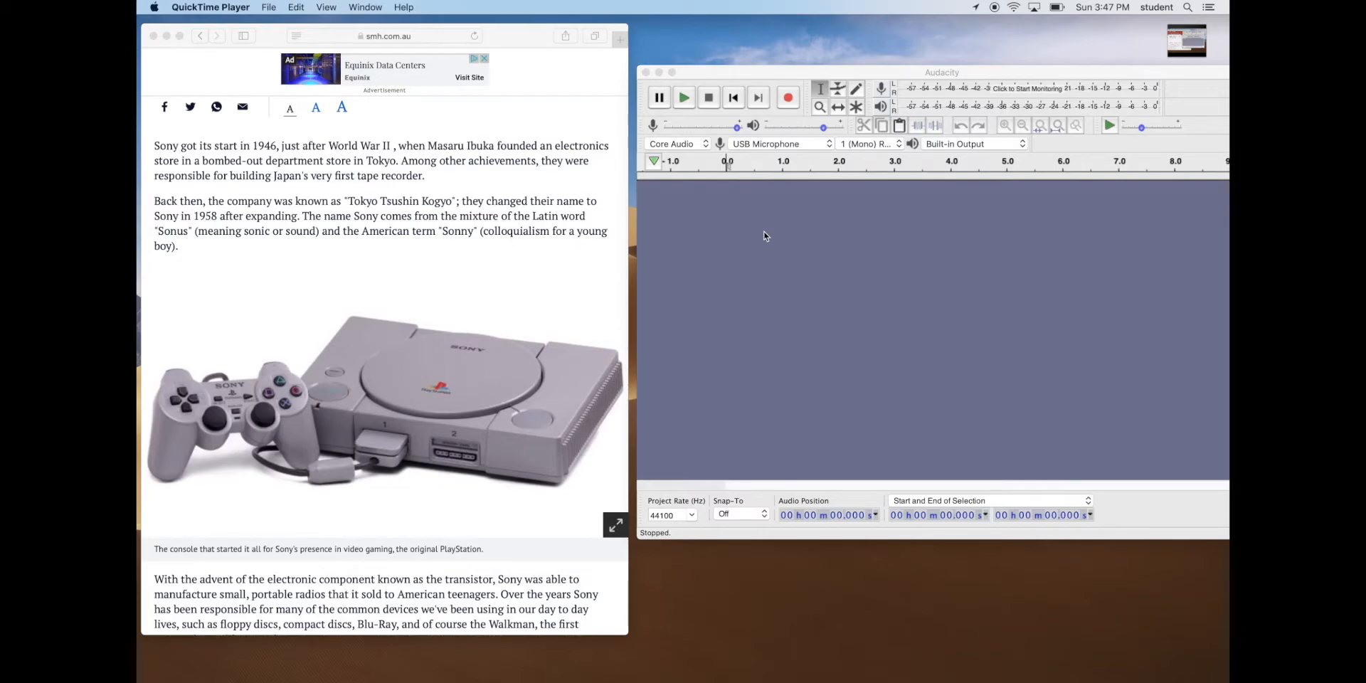
Record about 49 seconds of spoken narration on a new mono track and play back its beginning.
click(788, 98)
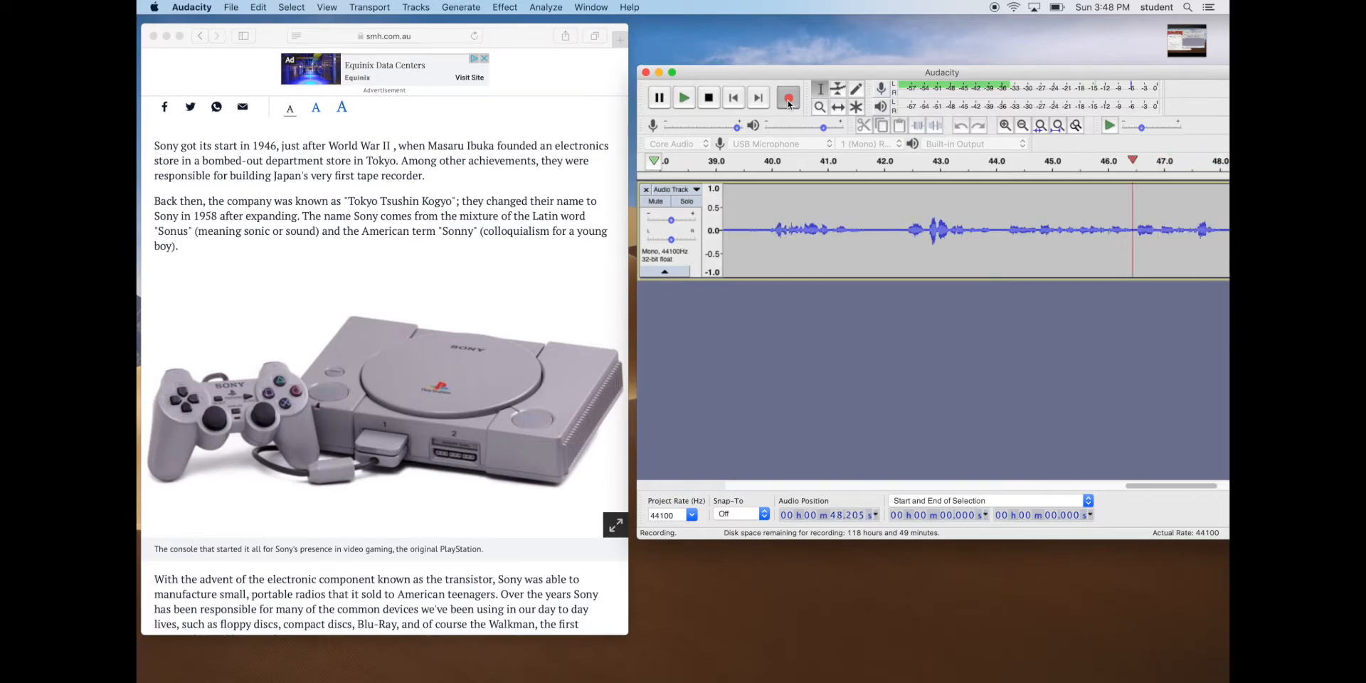
click(714, 101)
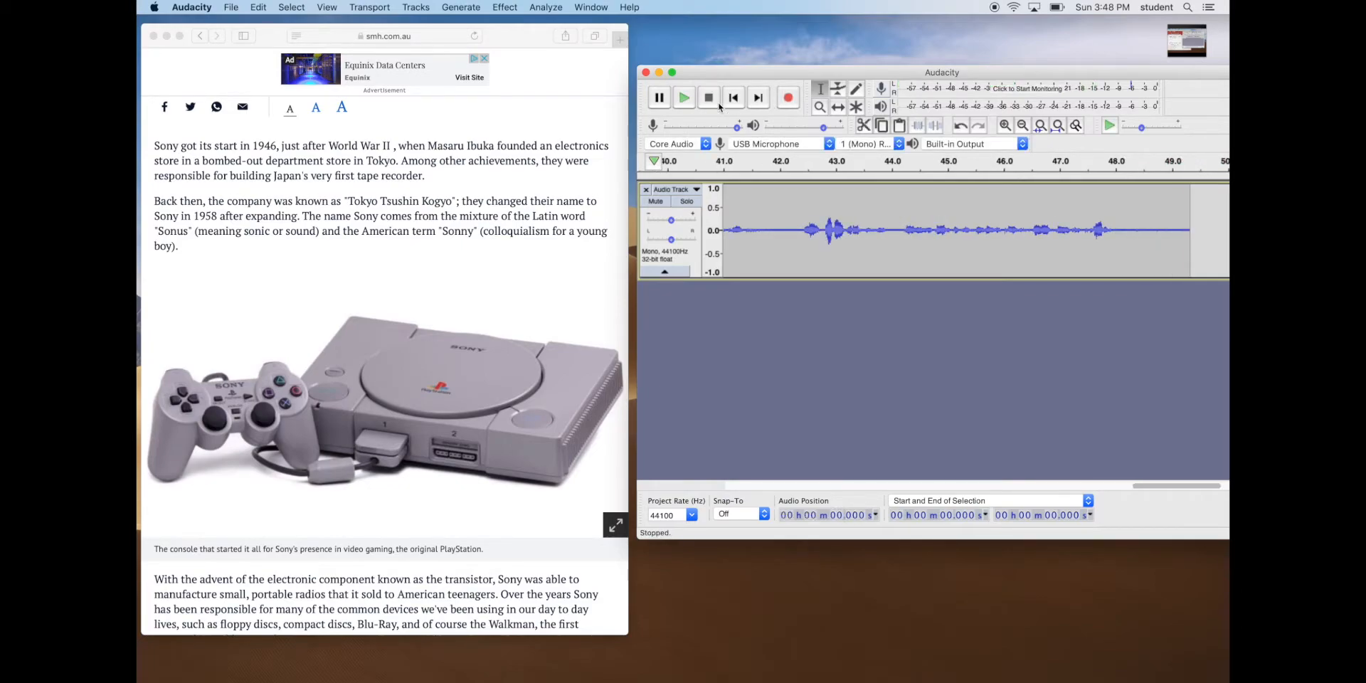
scroll(1024, 205, right, 2)
scroll(1024, 205, left, 20)
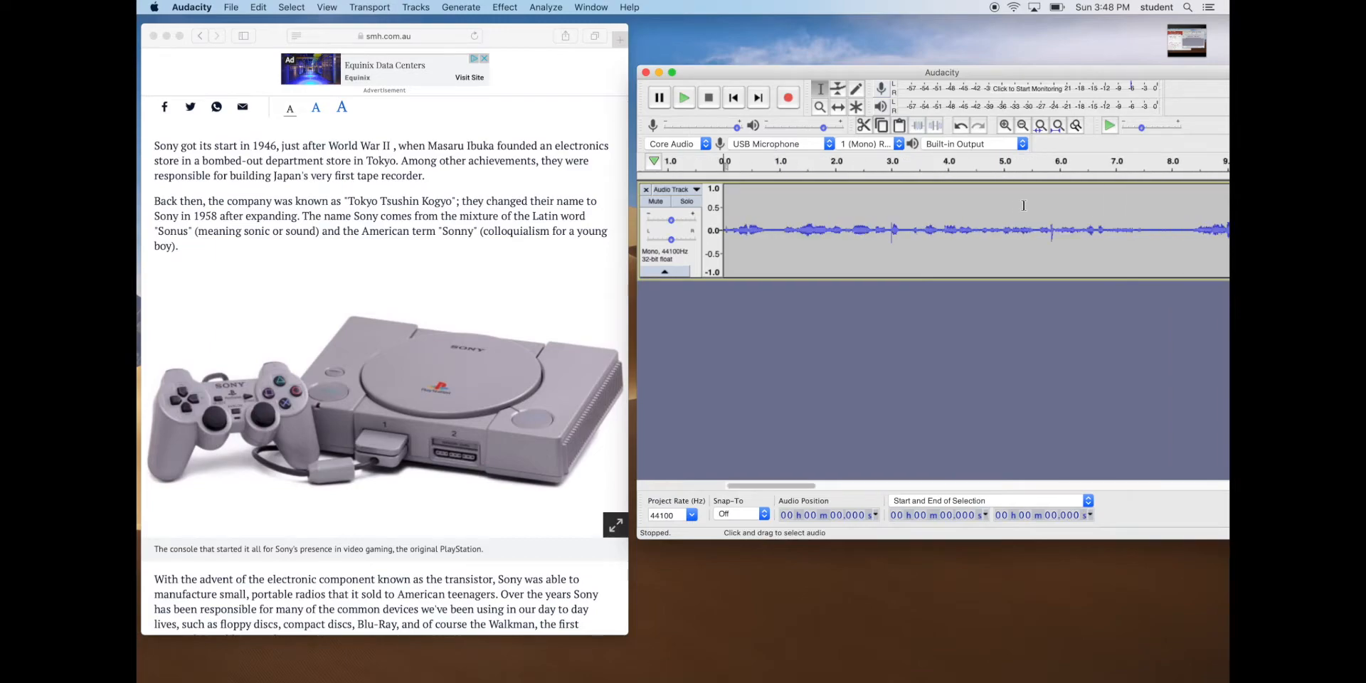
click(723, 230)
key(space)
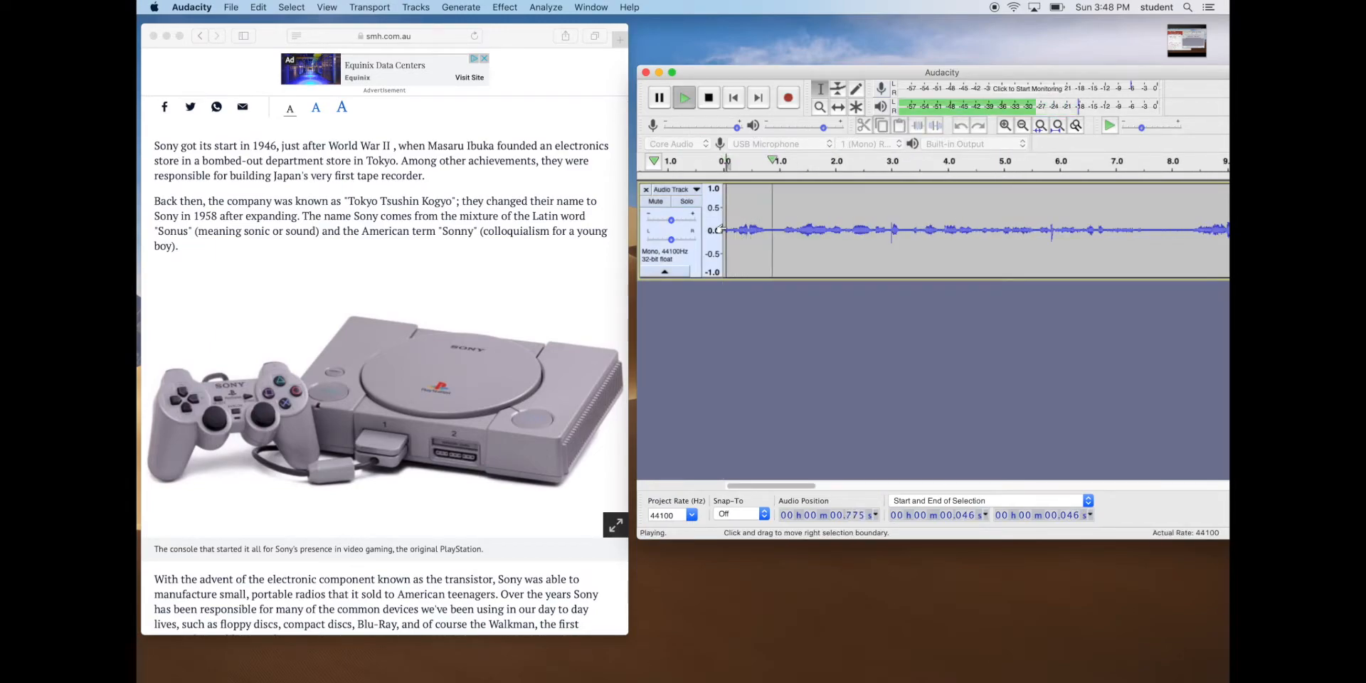
click(708, 99)
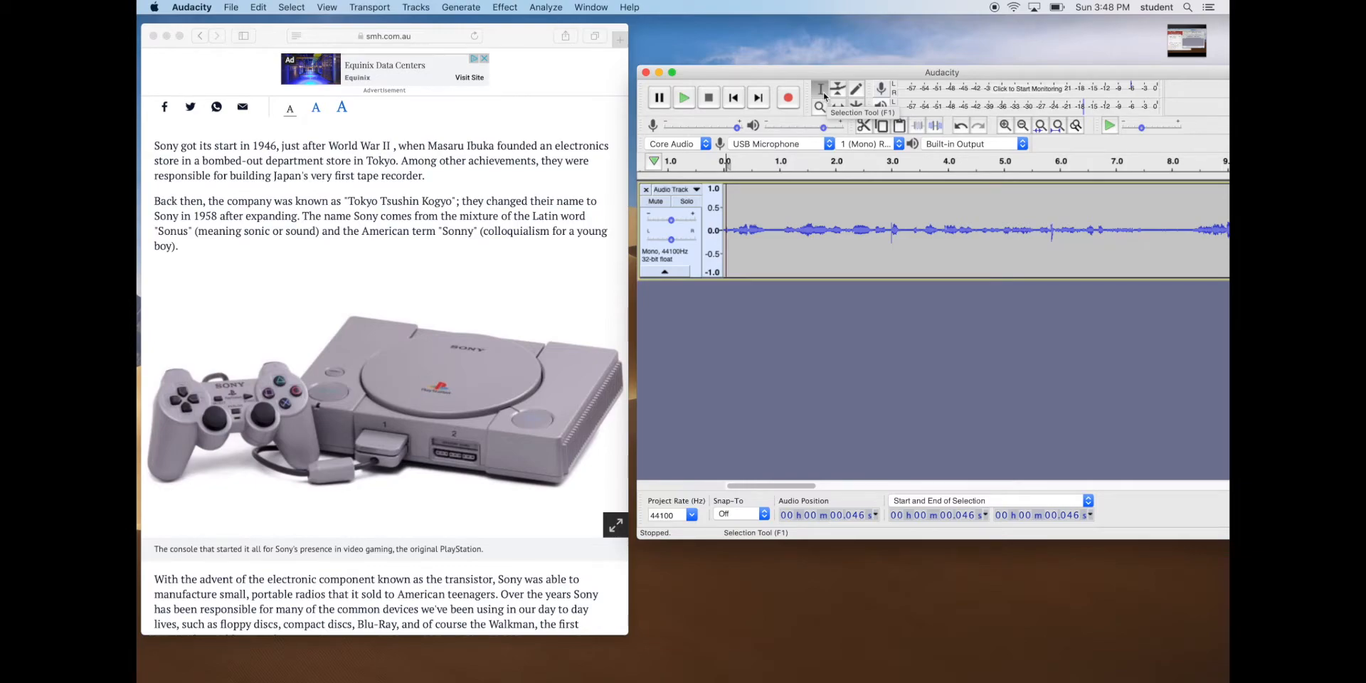
Move the audio editor window fully onto the screen and play the recording from about 7.6 s.
drag(1071, 76, 888, 64)
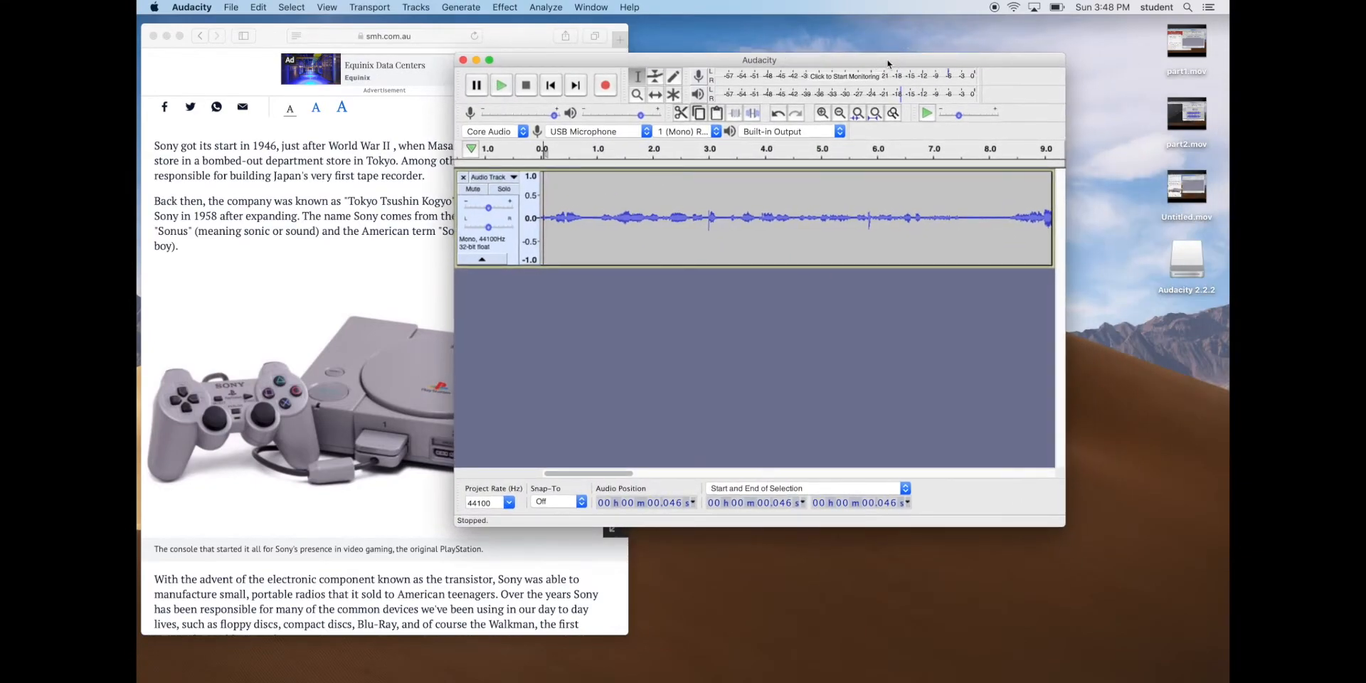
mouse_move(604, 474)
mouse_down()
mouse_move(644, 475)
mouse_move(626, 477)
mouse_up()
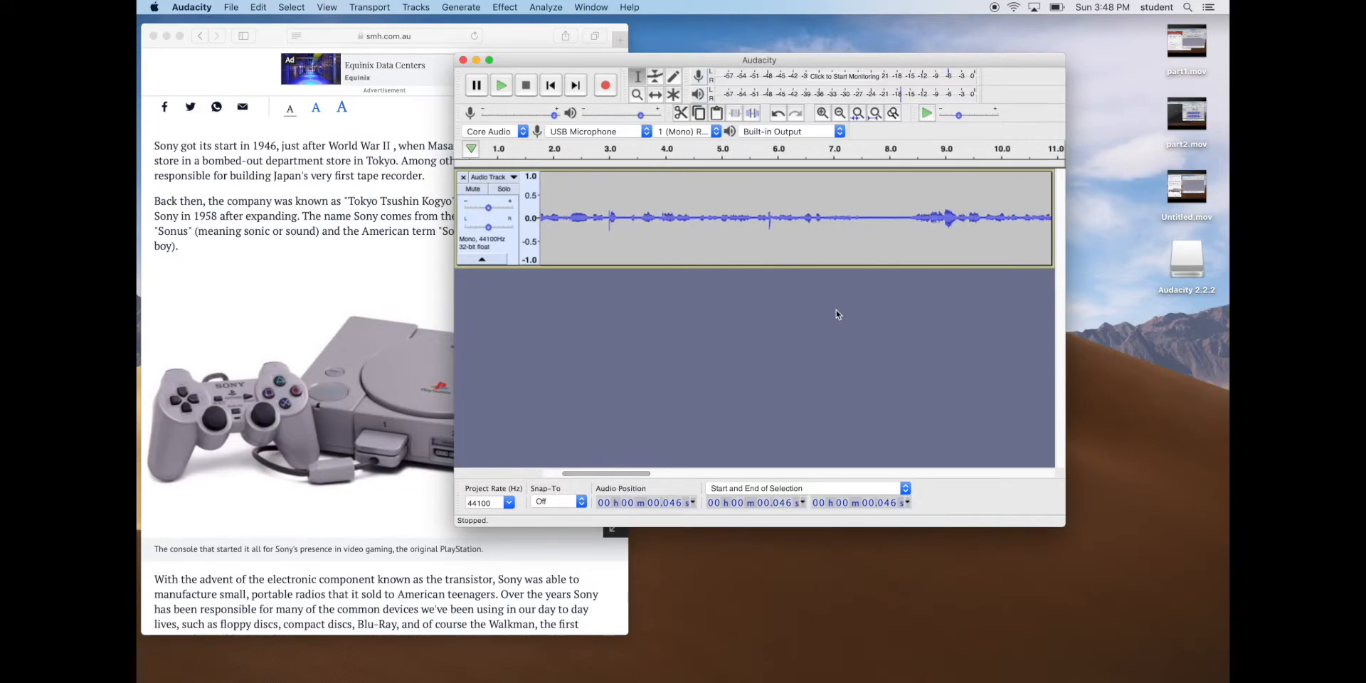
click(869, 214)
key(space)
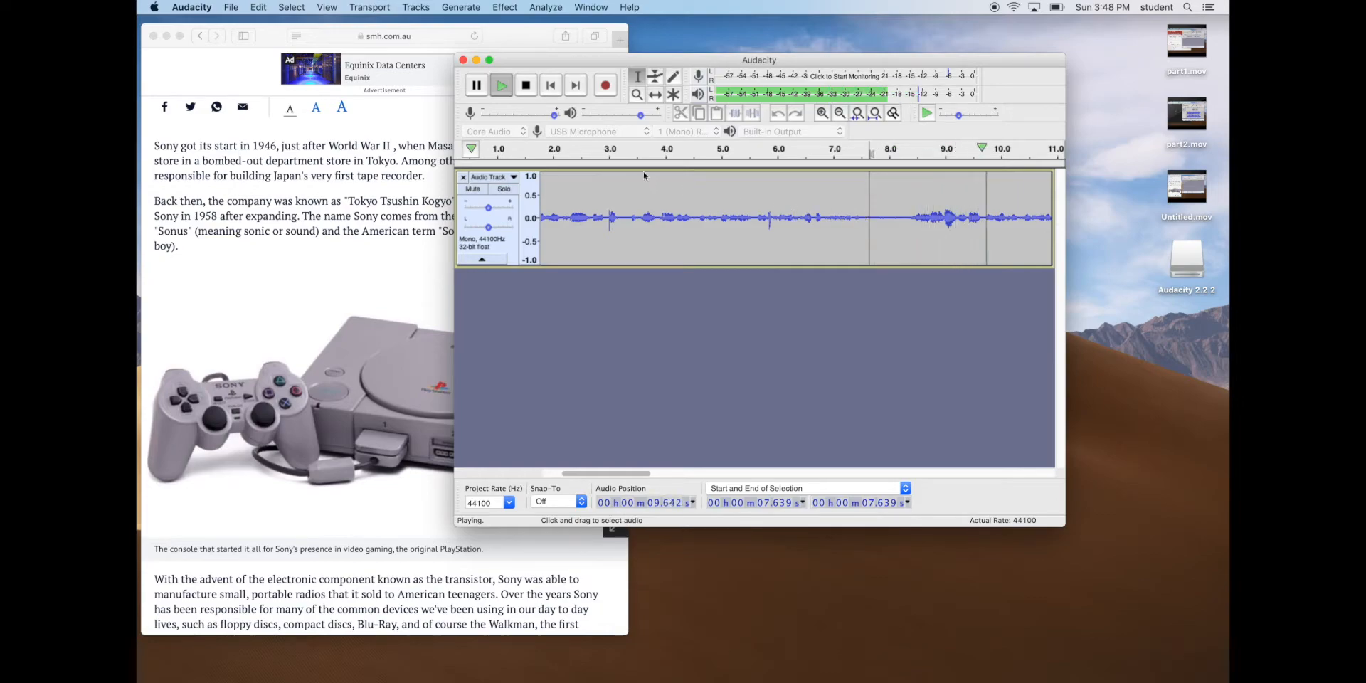
click(534, 86)
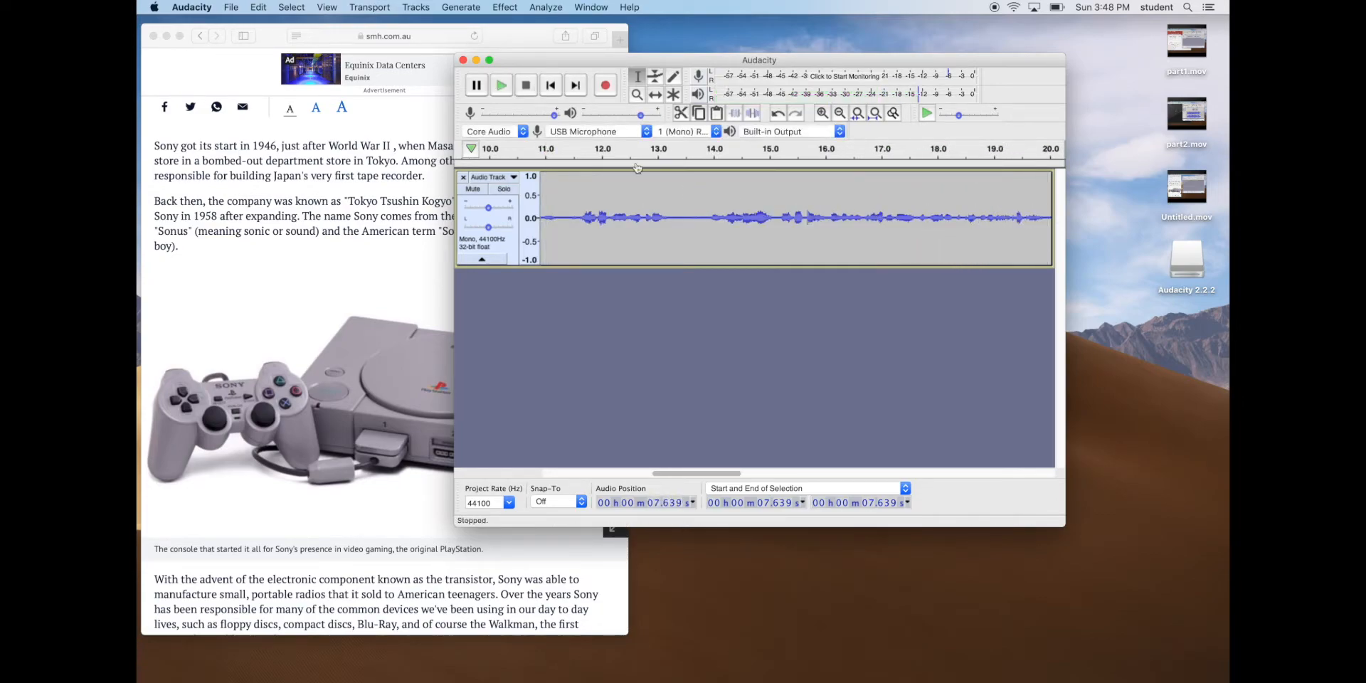
Try deleting the audio between about 2.0 and 7.5 s, and undo the deletion.
drag(714, 474, 618, 474)
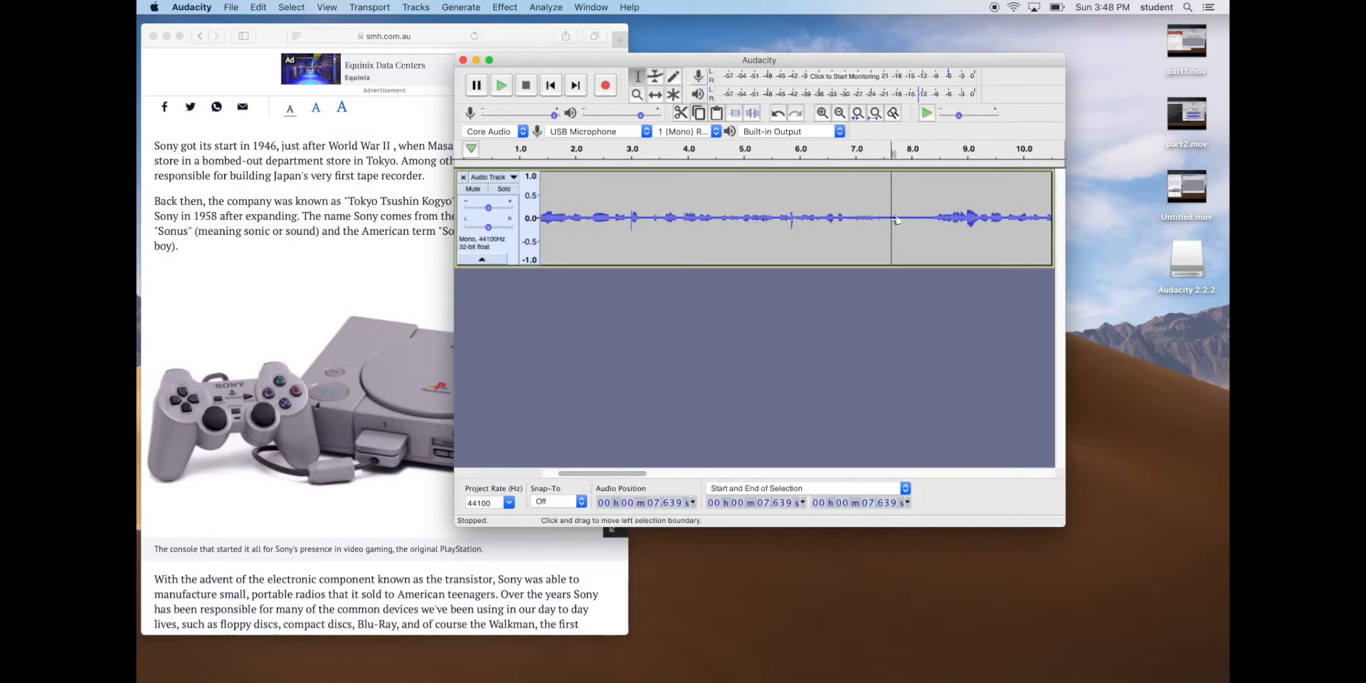
drag(884, 220, 576, 220)
key(Delete)
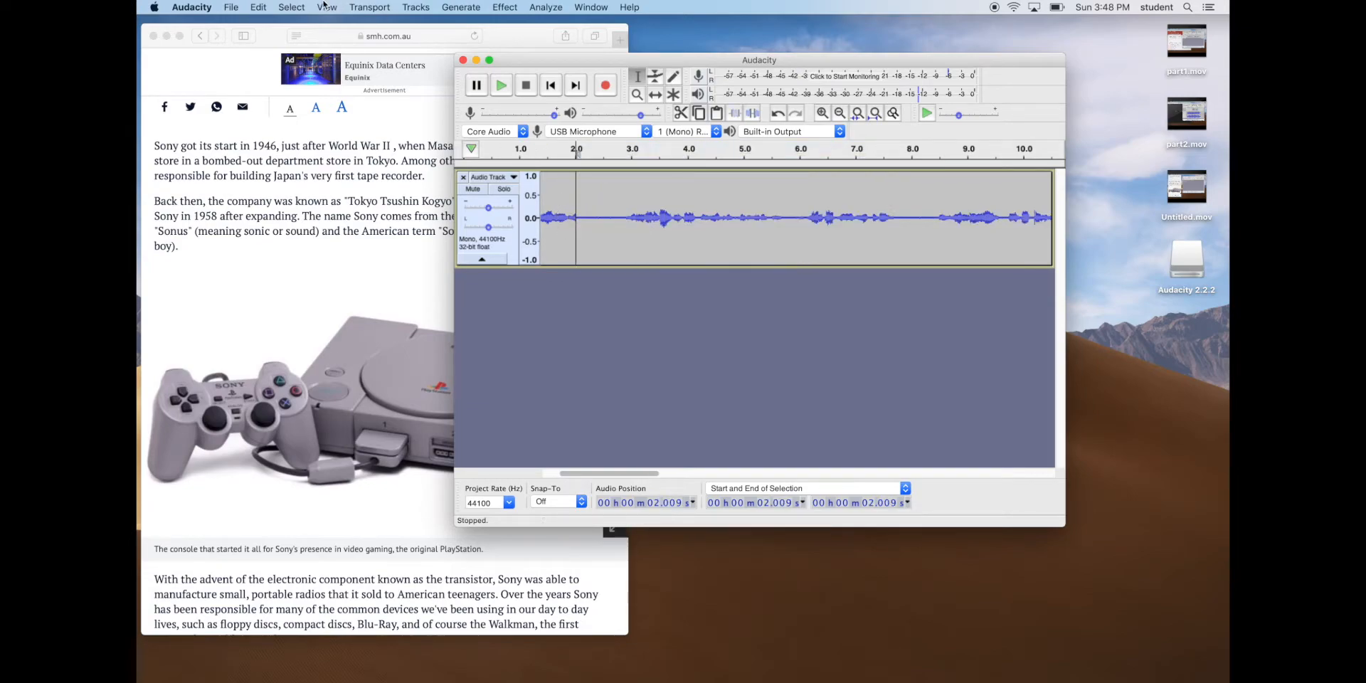
click(258, 7)
click(264, 23)
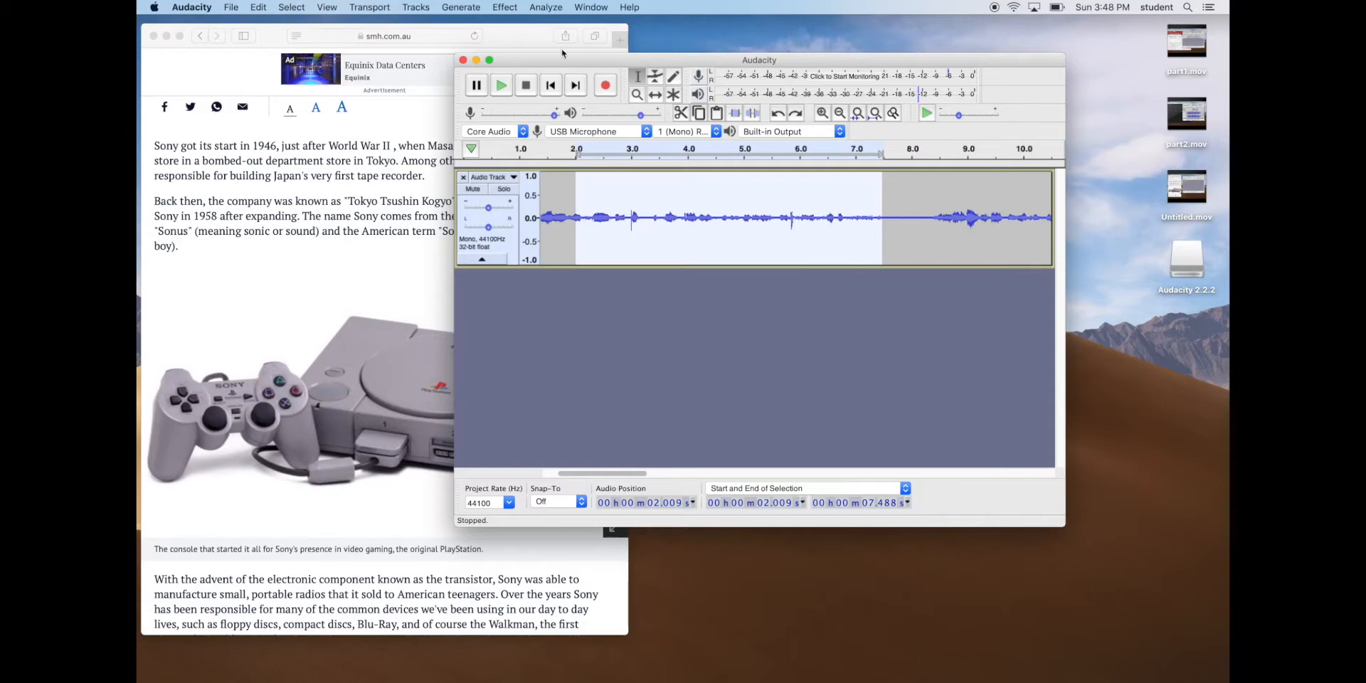
Delete the recording's audio from the start to about 7.8 s and play back the trimmed beginning.
click(900, 218)
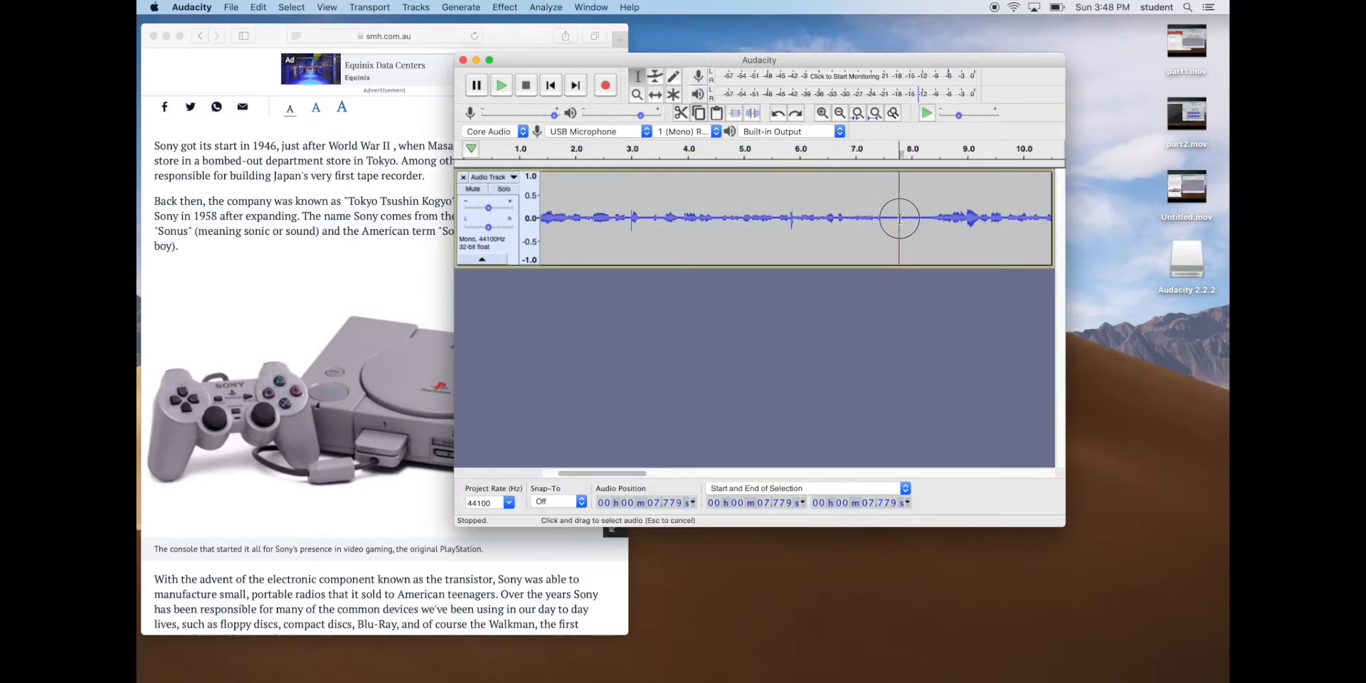
drag(592, 474, 578, 476)
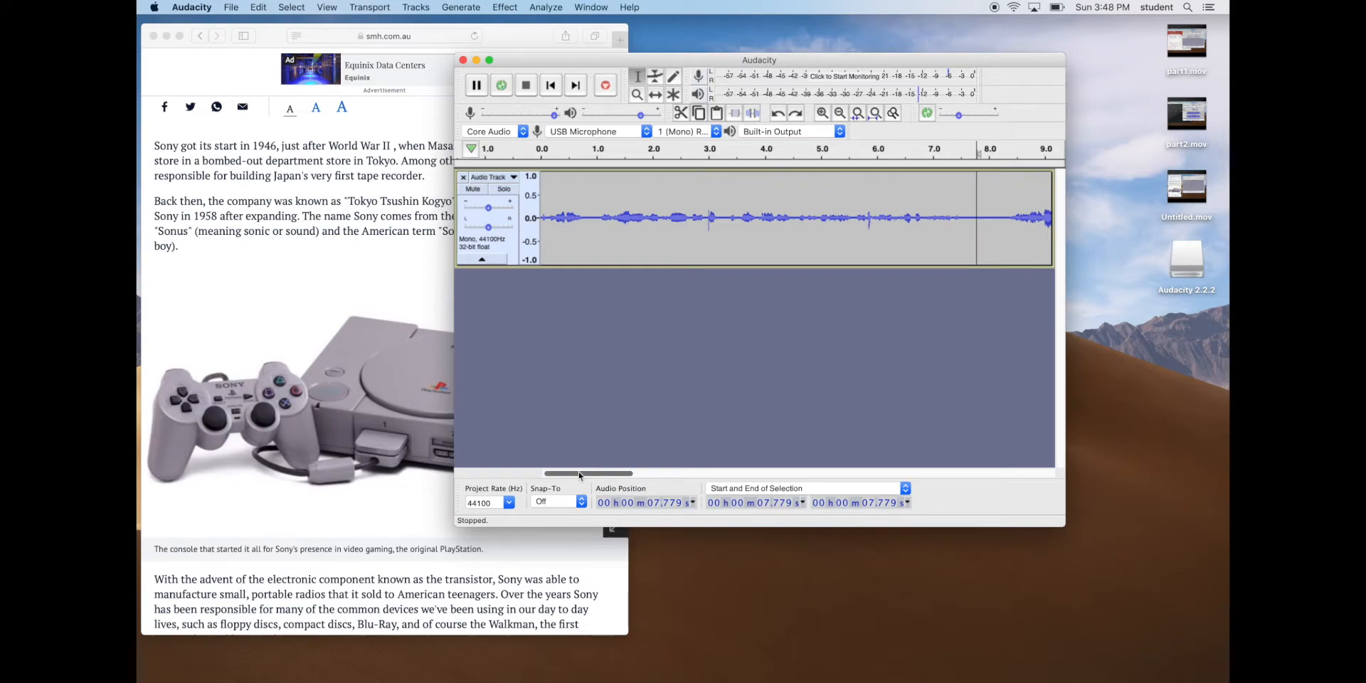
shift+click(547, 222)
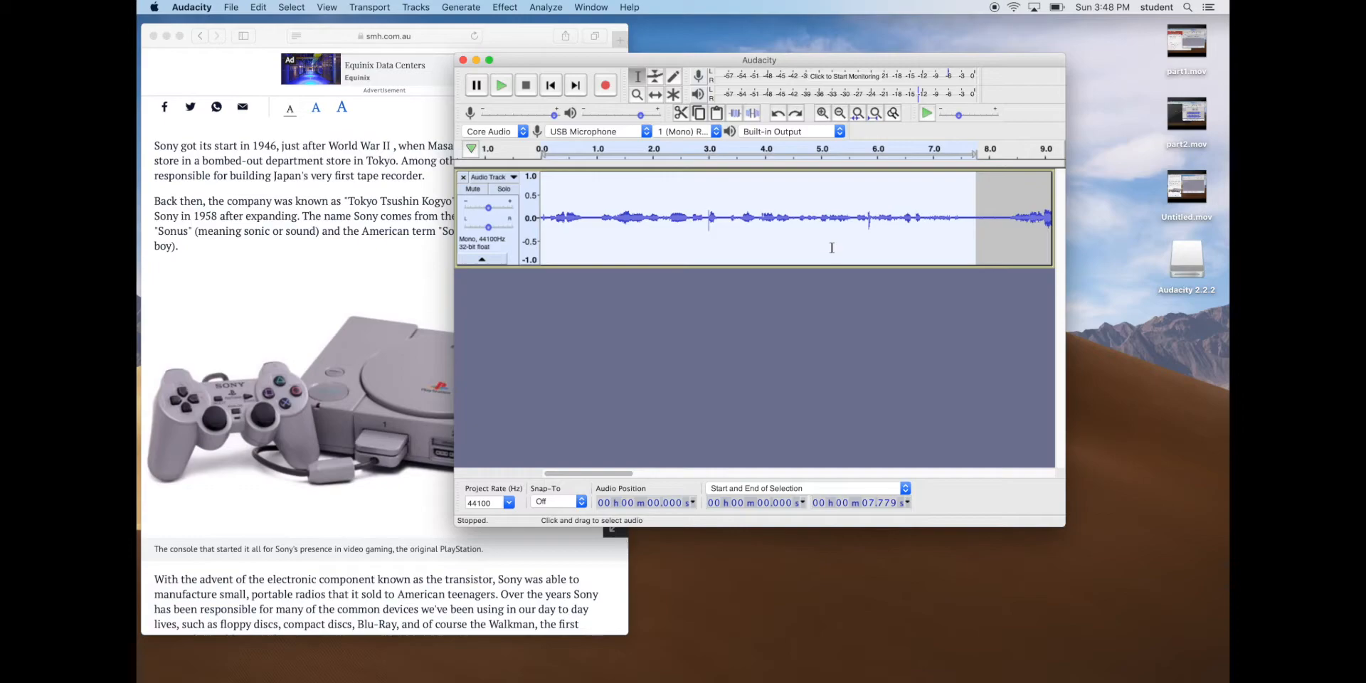
key(BackSpace)
key(space)
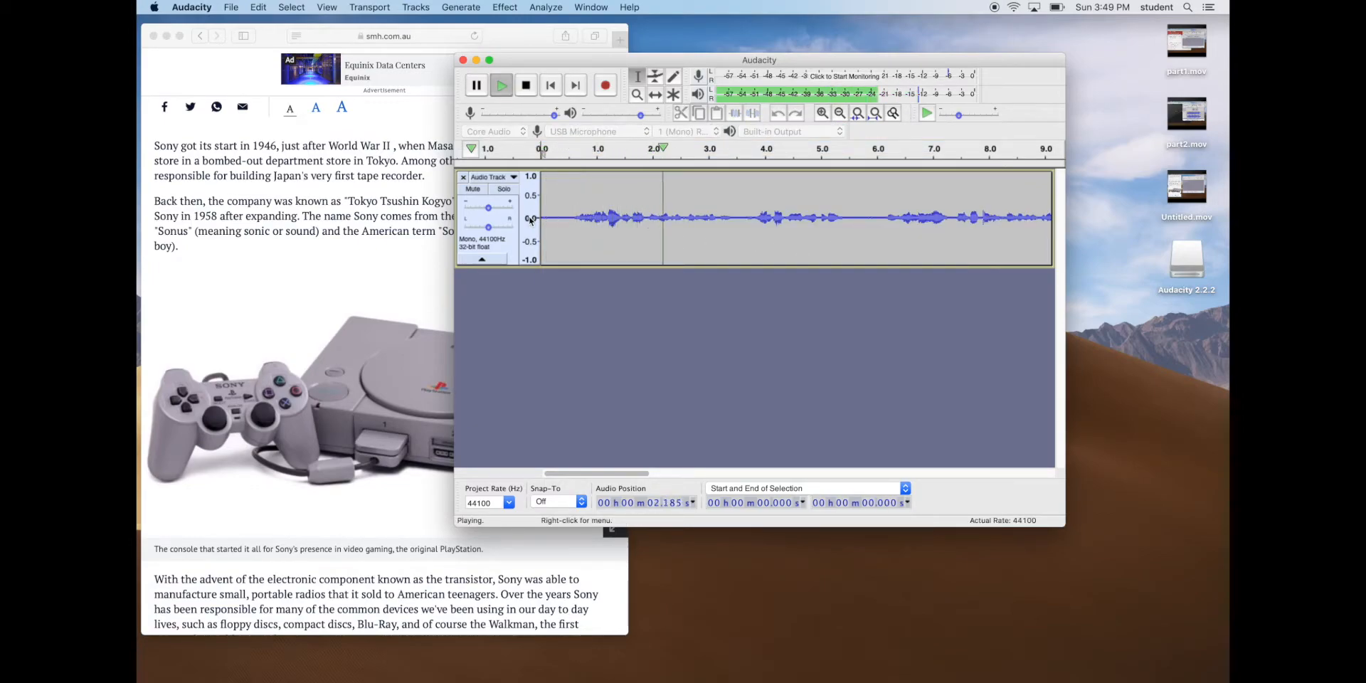
click(526, 86)
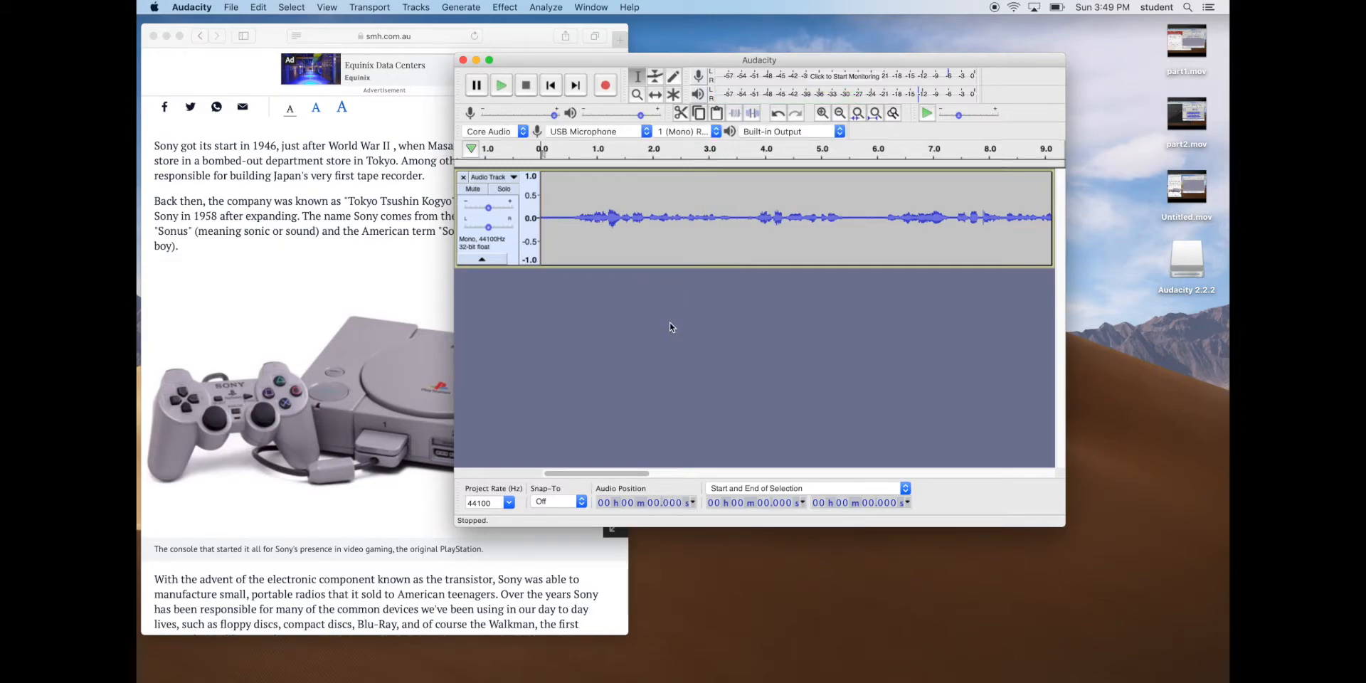
Listen to the trimmed recording from about 12.6 s and from about 24.1 s to locate where sections begin.
drag(616, 473, 728, 474)
click(709, 235)
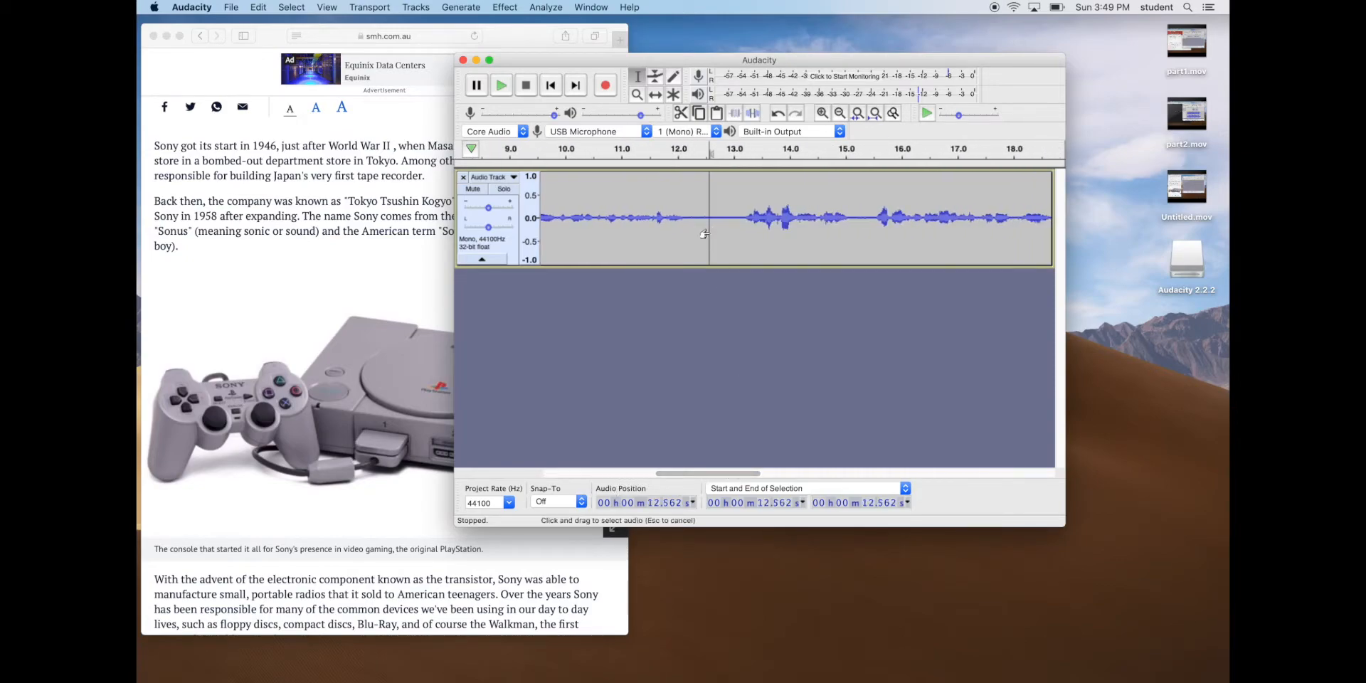
key(space)
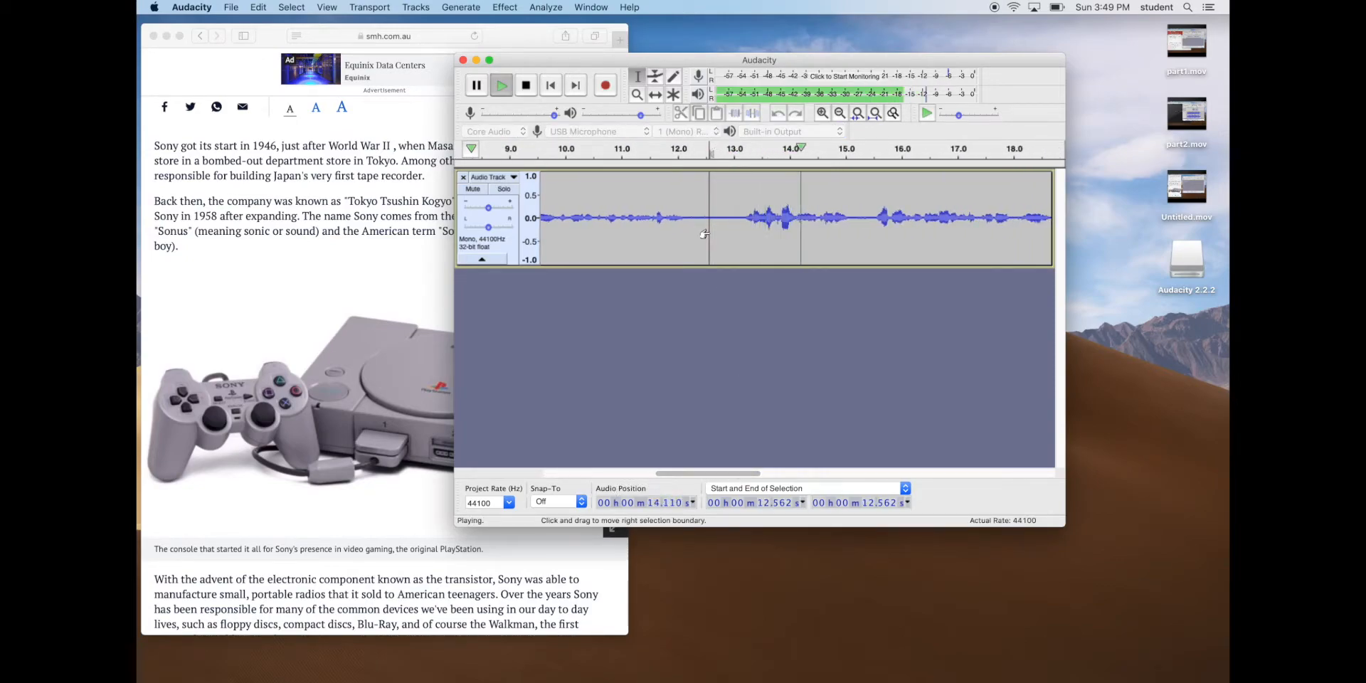
click(529, 86)
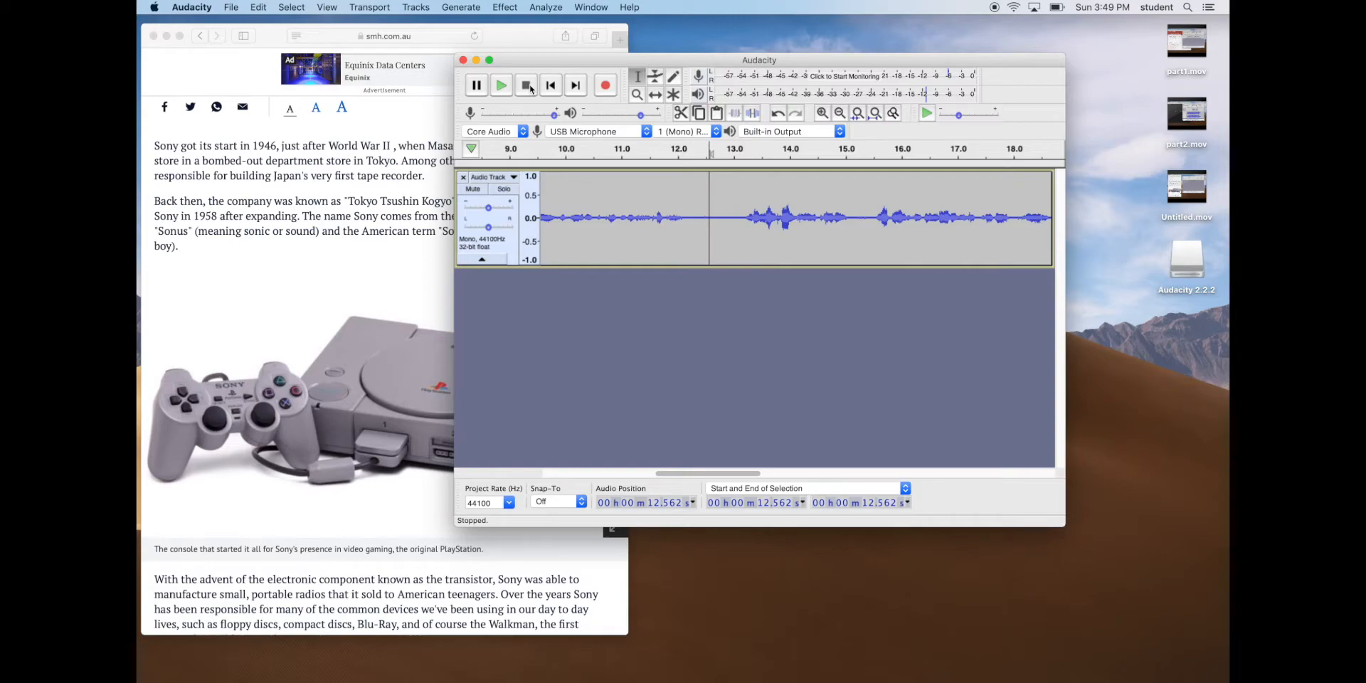
click(804, 214)
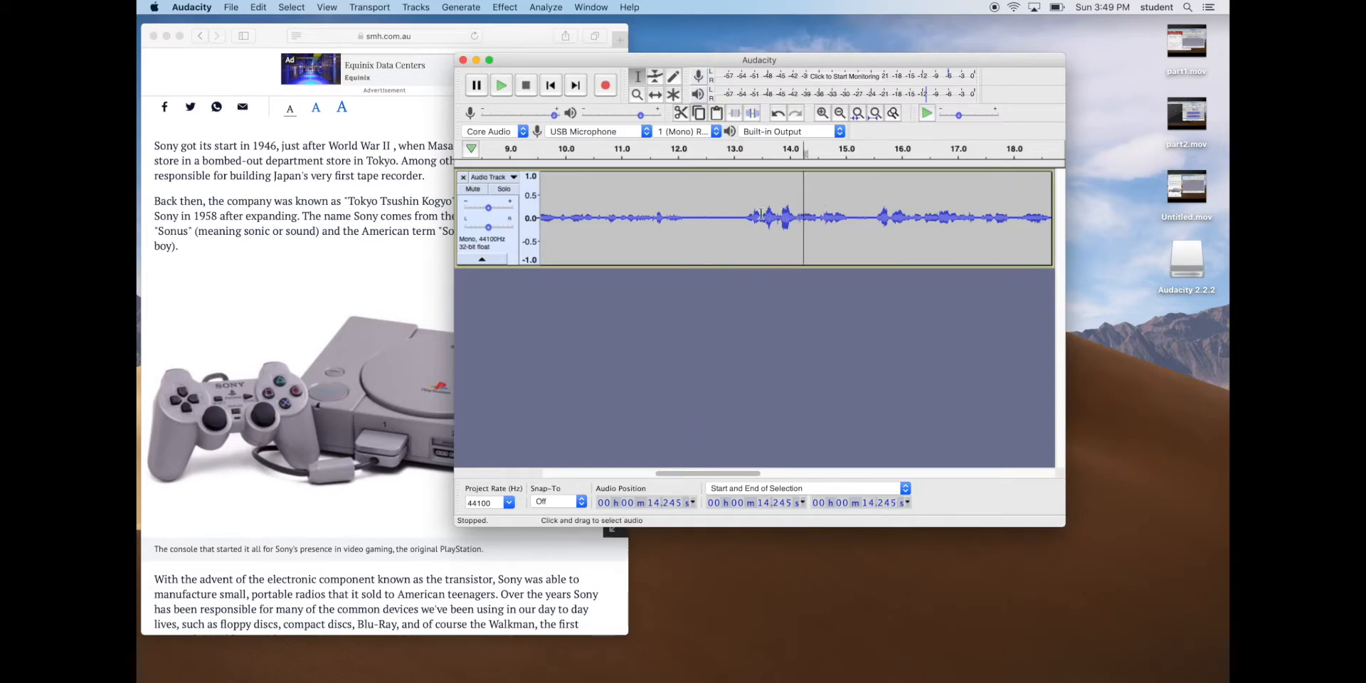
click(712, 217)
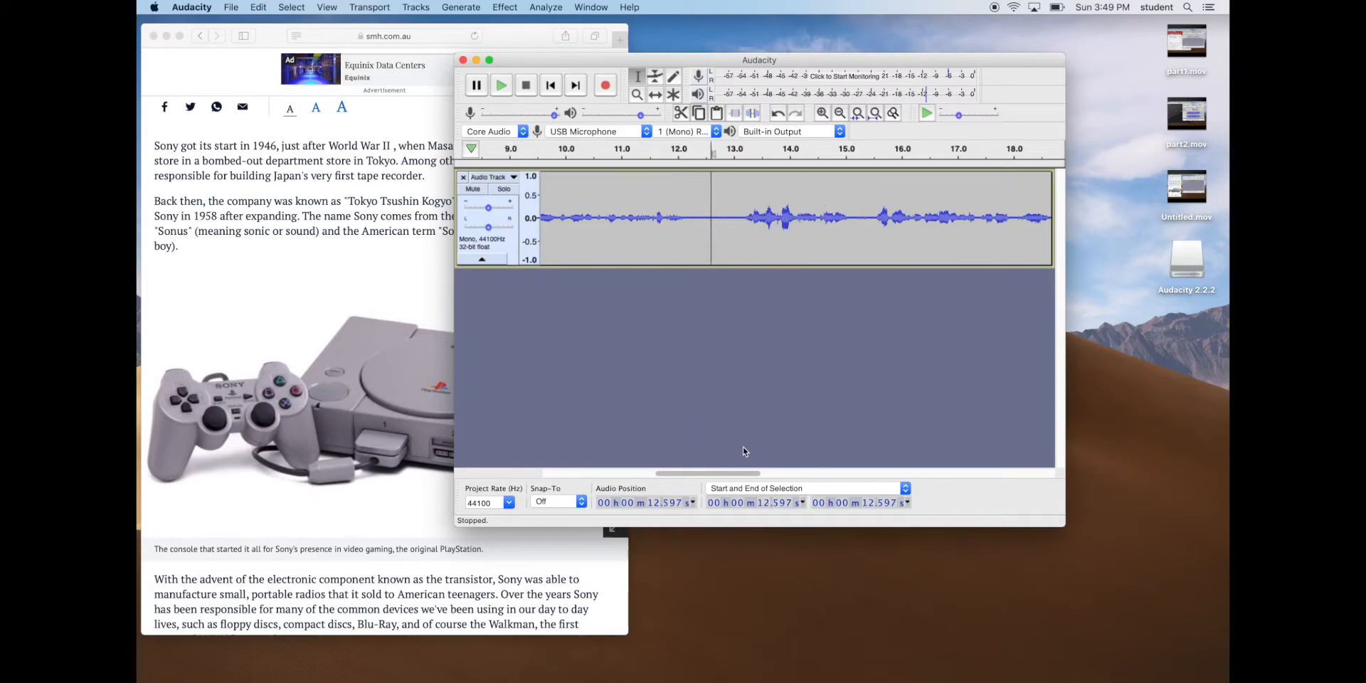
drag(757, 473, 847, 460)
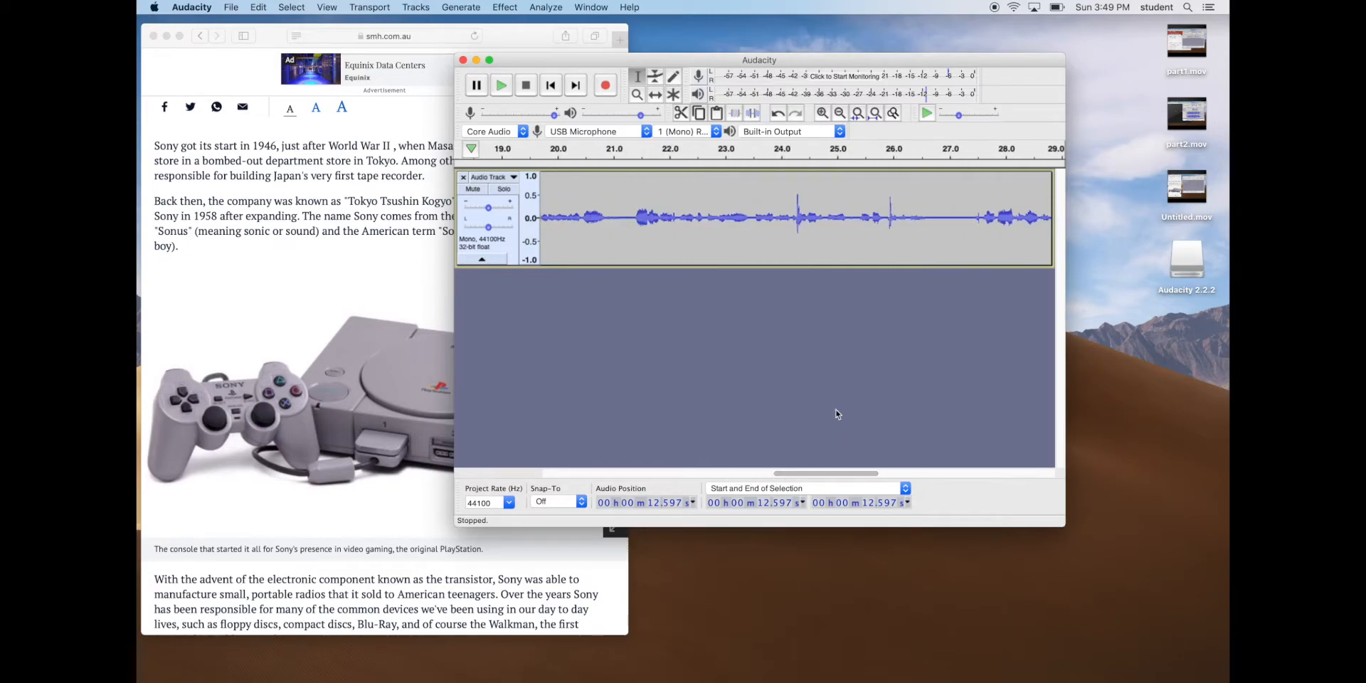
click(786, 221)
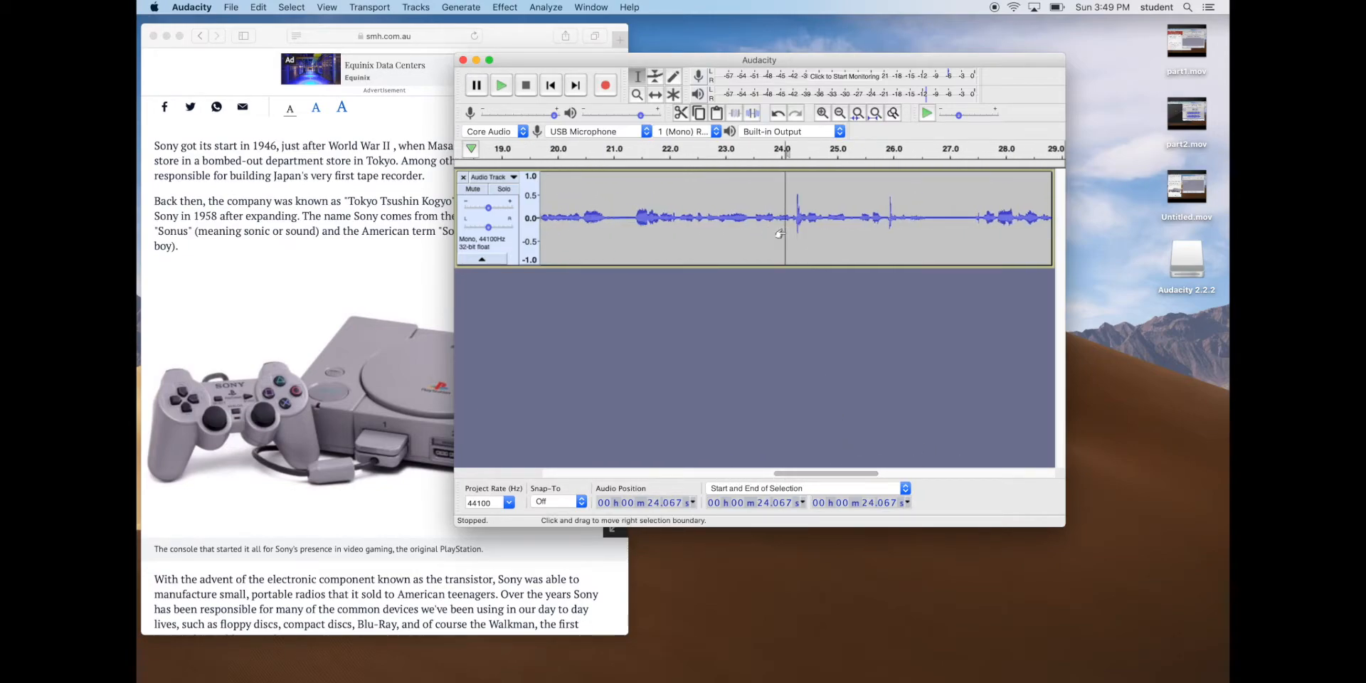
click(502, 85)
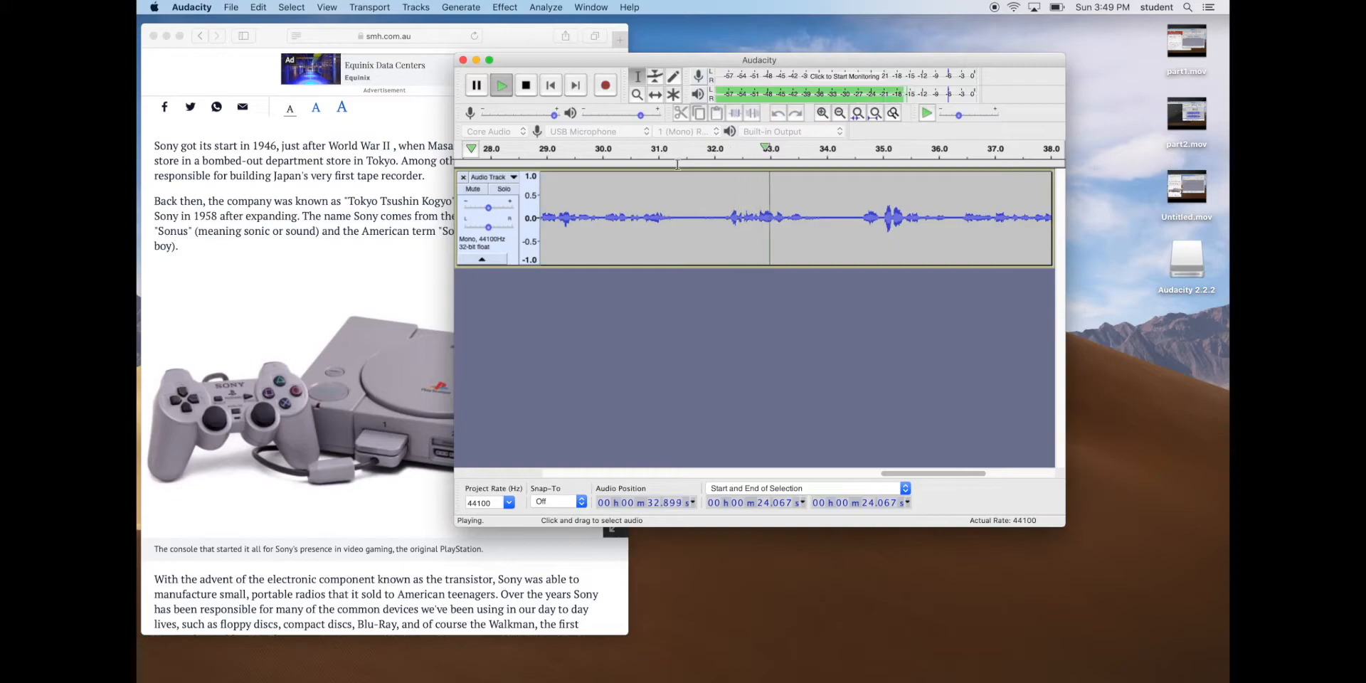
click(525, 85)
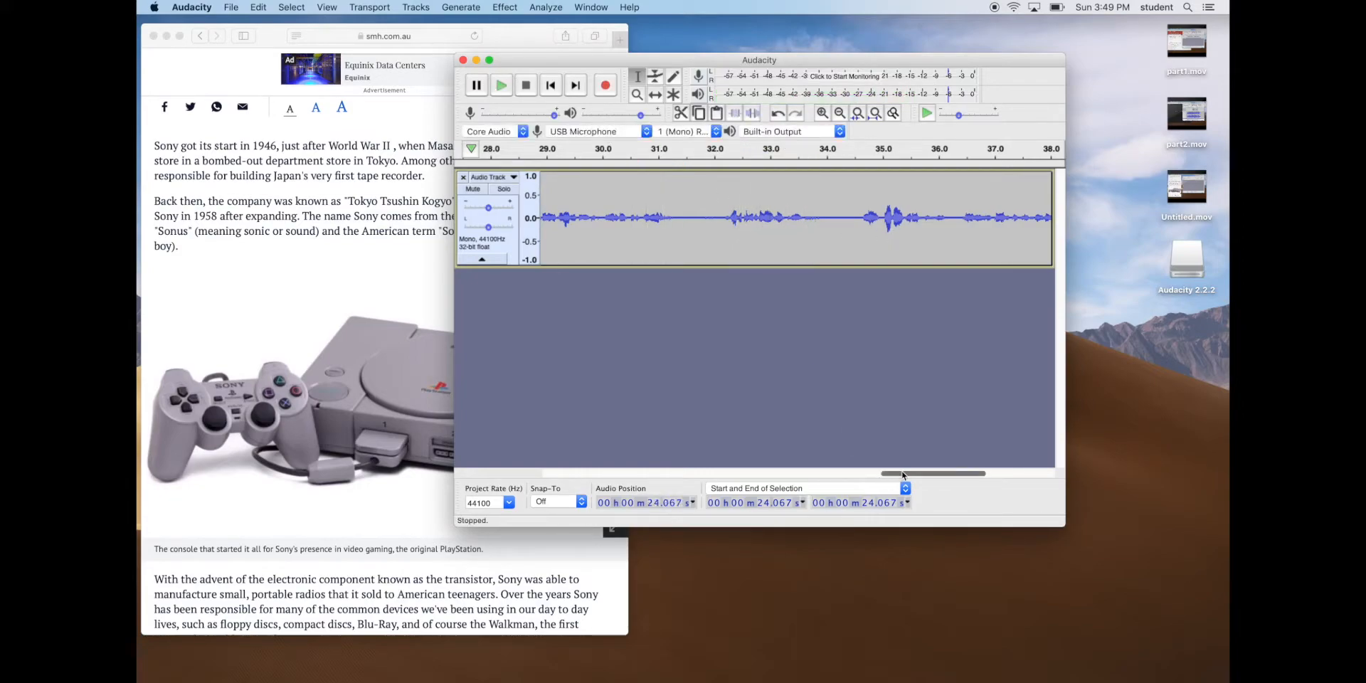
Listen to the recording again from about 23.6 s, 20.1 s and 12.5 s to pinpoint a section start.
click(866, 473)
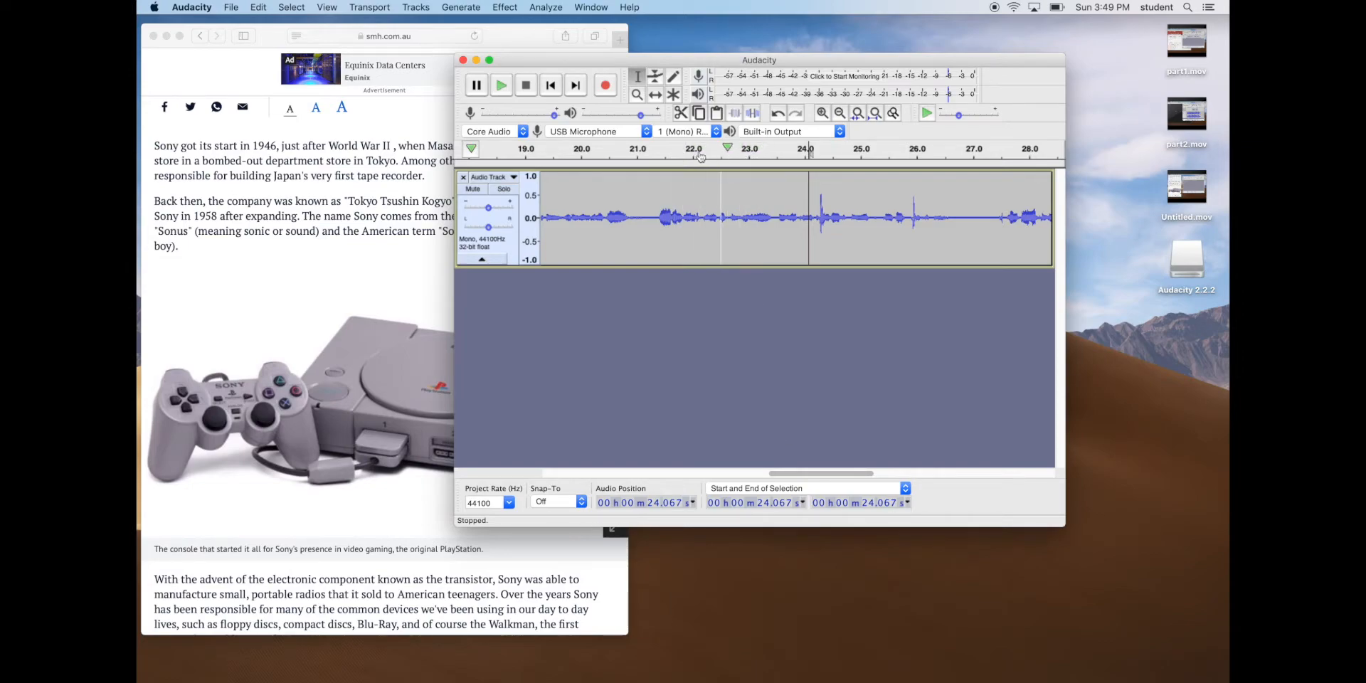
click(783, 189)
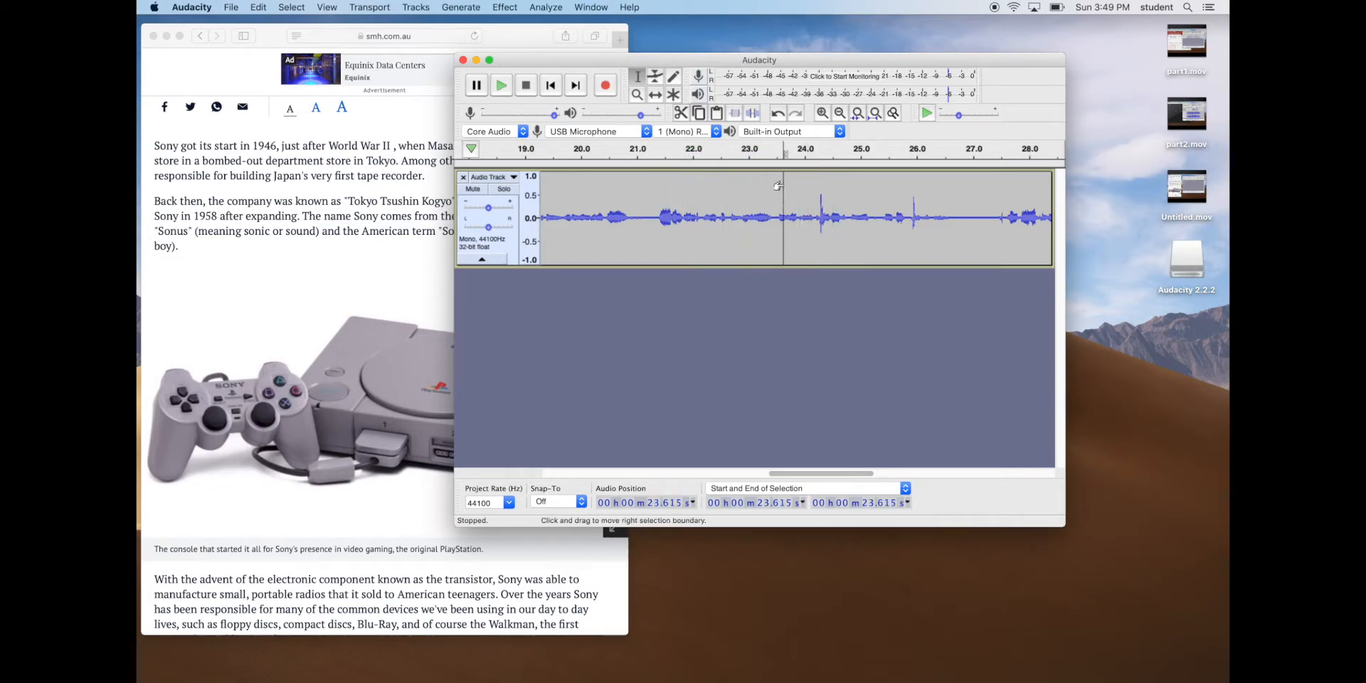
click(504, 87)
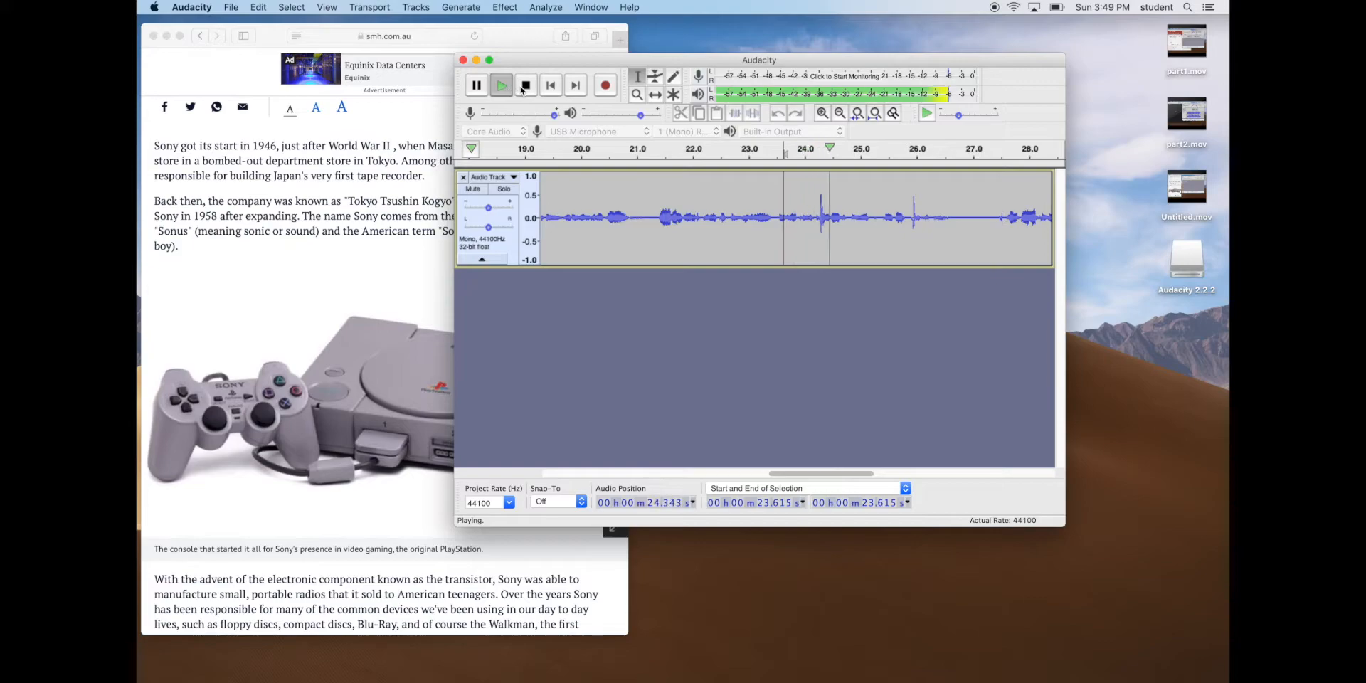
click(525, 86)
click(589, 214)
click(502, 85)
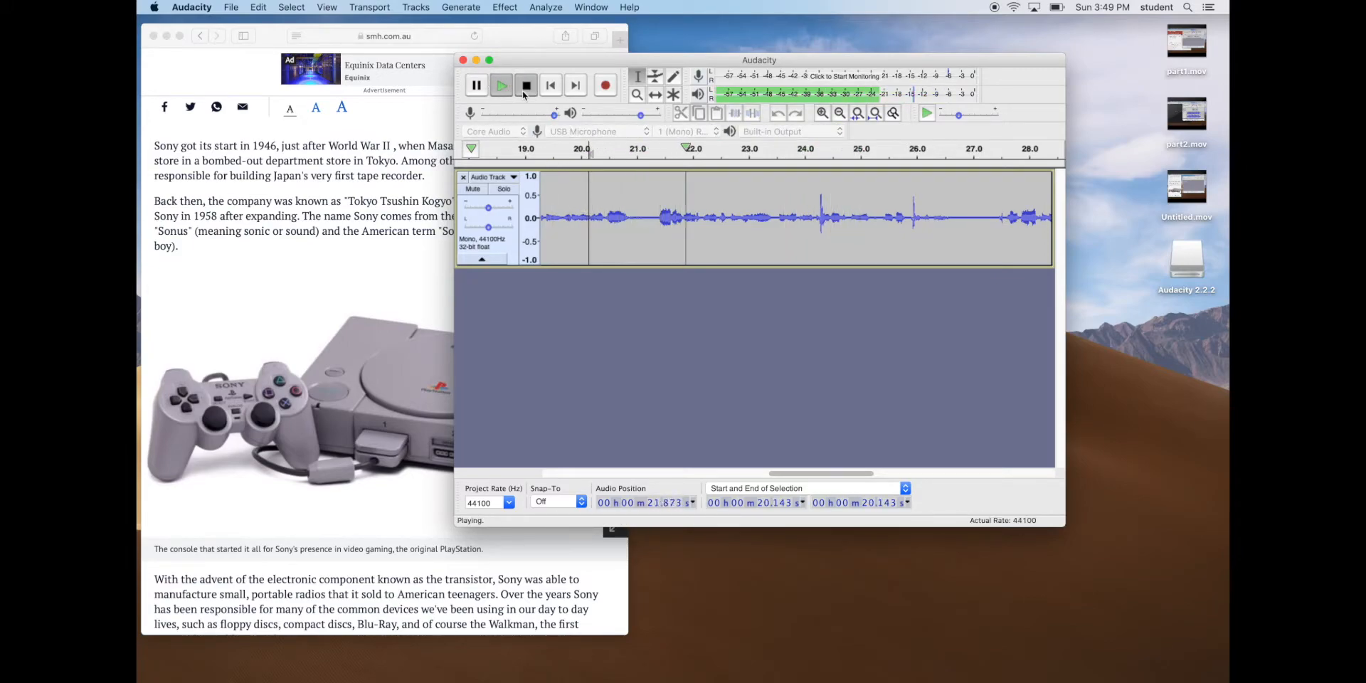
click(526, 85)
drag(817, 473, 709, 473)
click(682, 207)
click(501, 85)
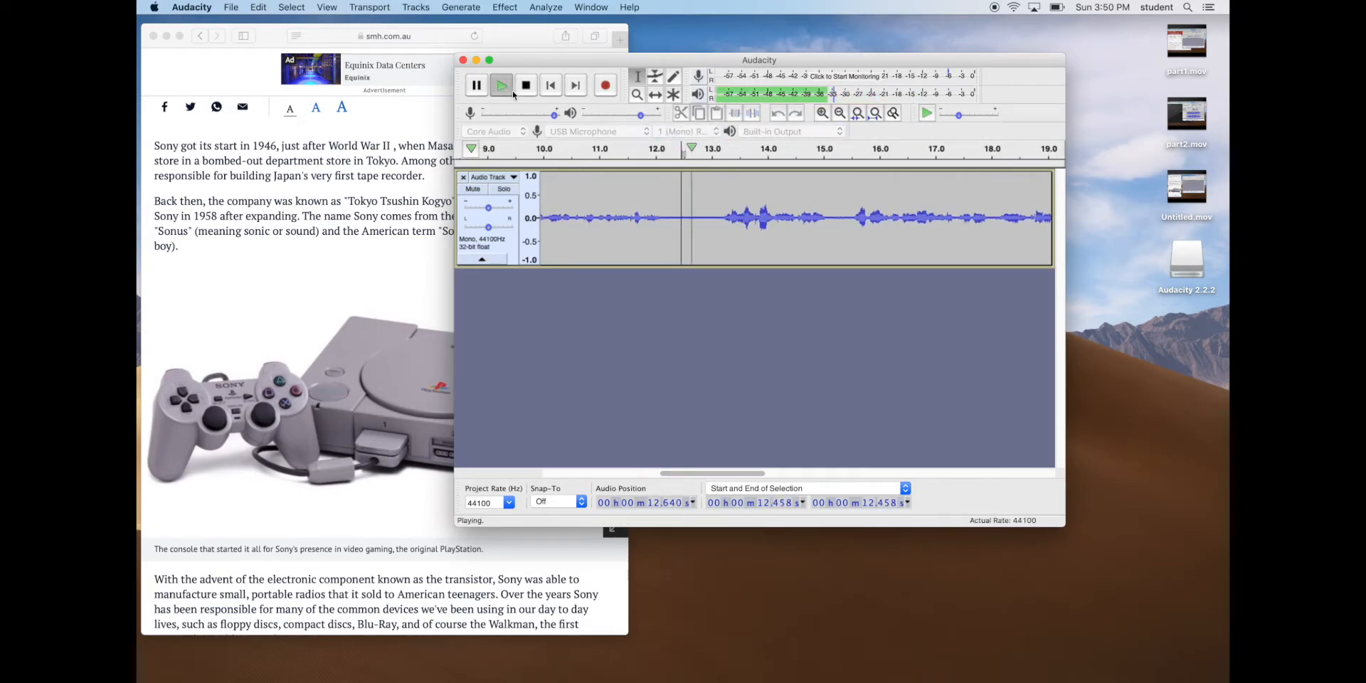
click(527, 87)
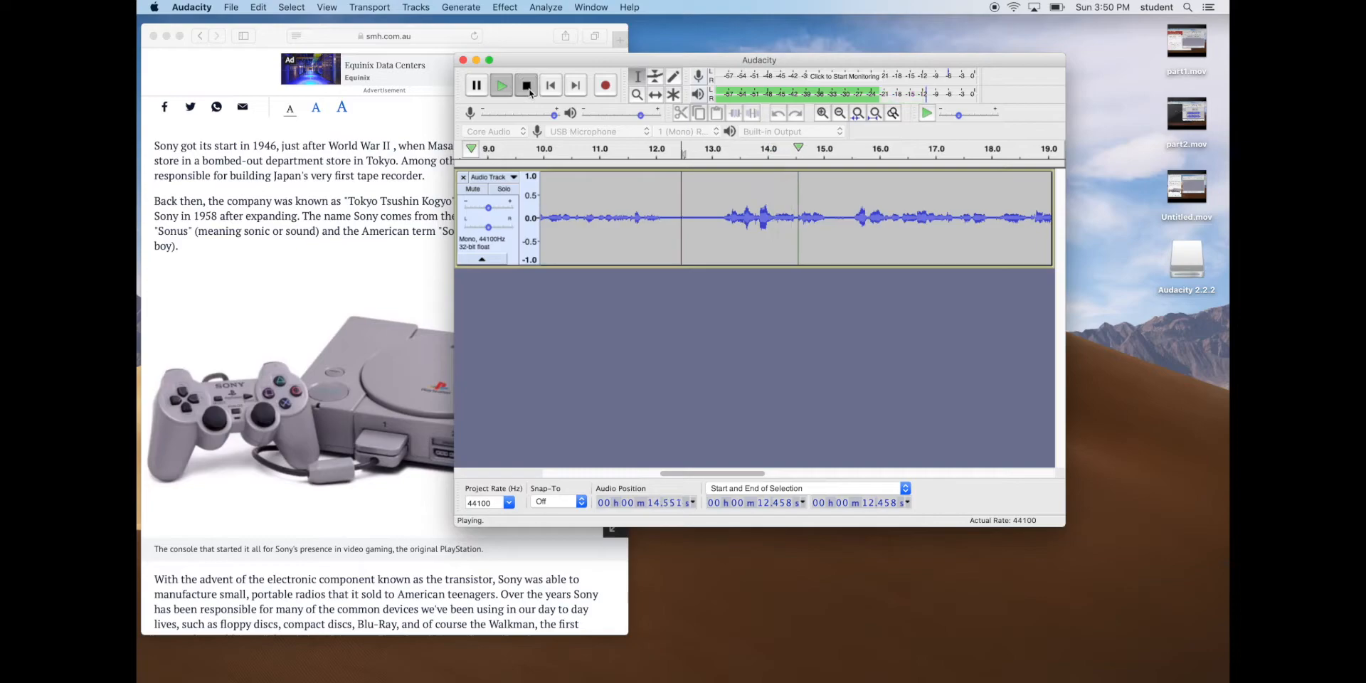
Place the cursor in the pause at about 13.0 s and add a label track to the project.
click(705, 225)
click(712, 219)
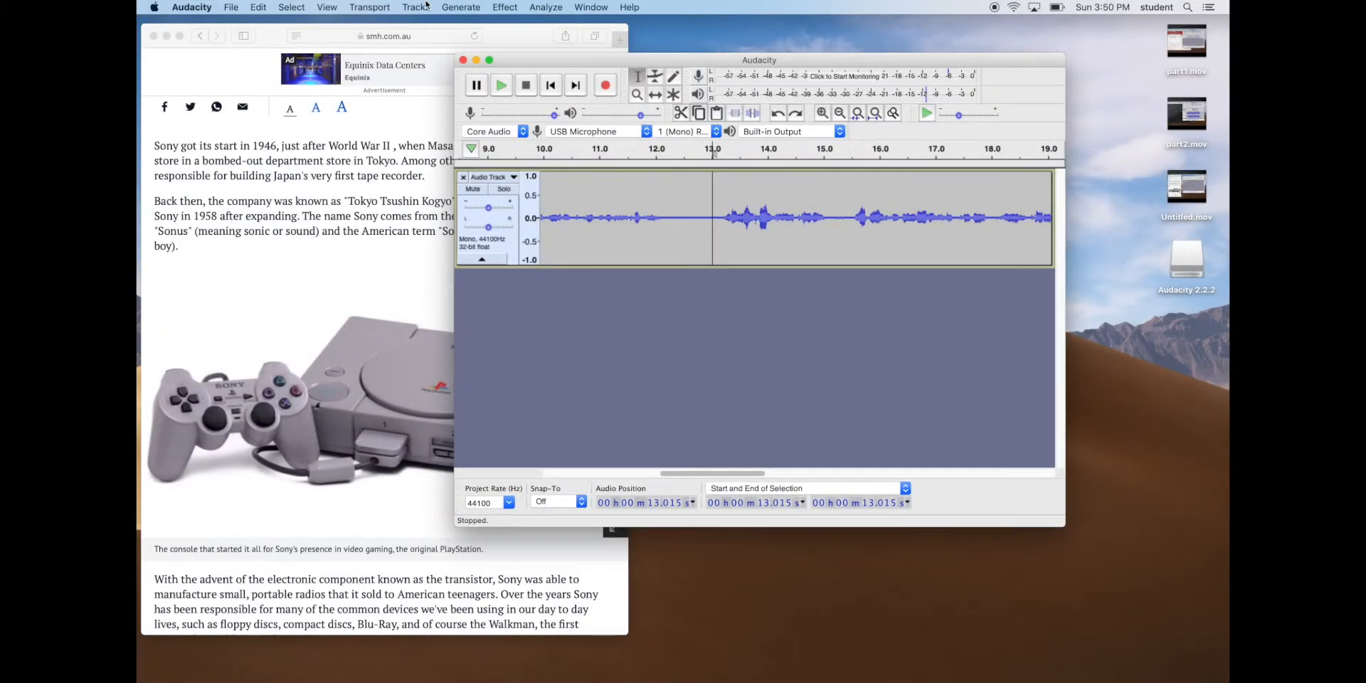
click(426, 6)
mouse_move(431, 24)
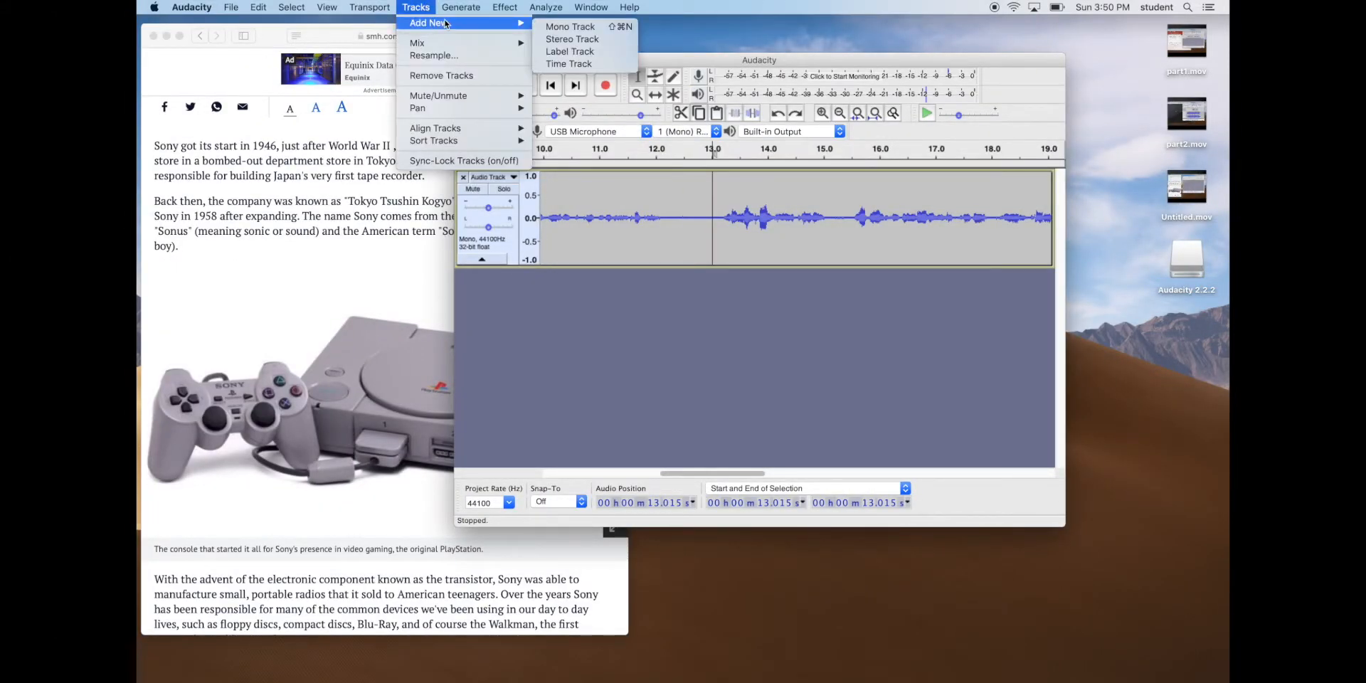
click(569, 52)
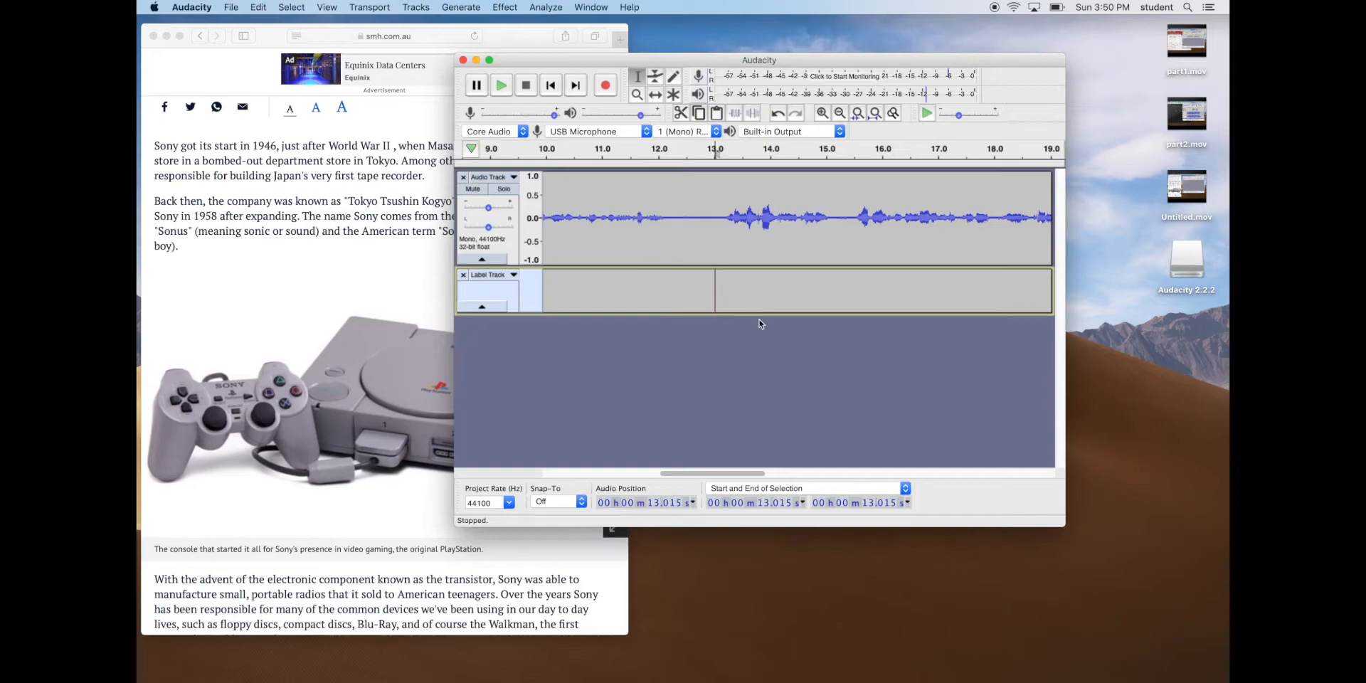
Add a label named "Interruption" at the cursor position, about 13.0 s, on the label track.
text(xd)
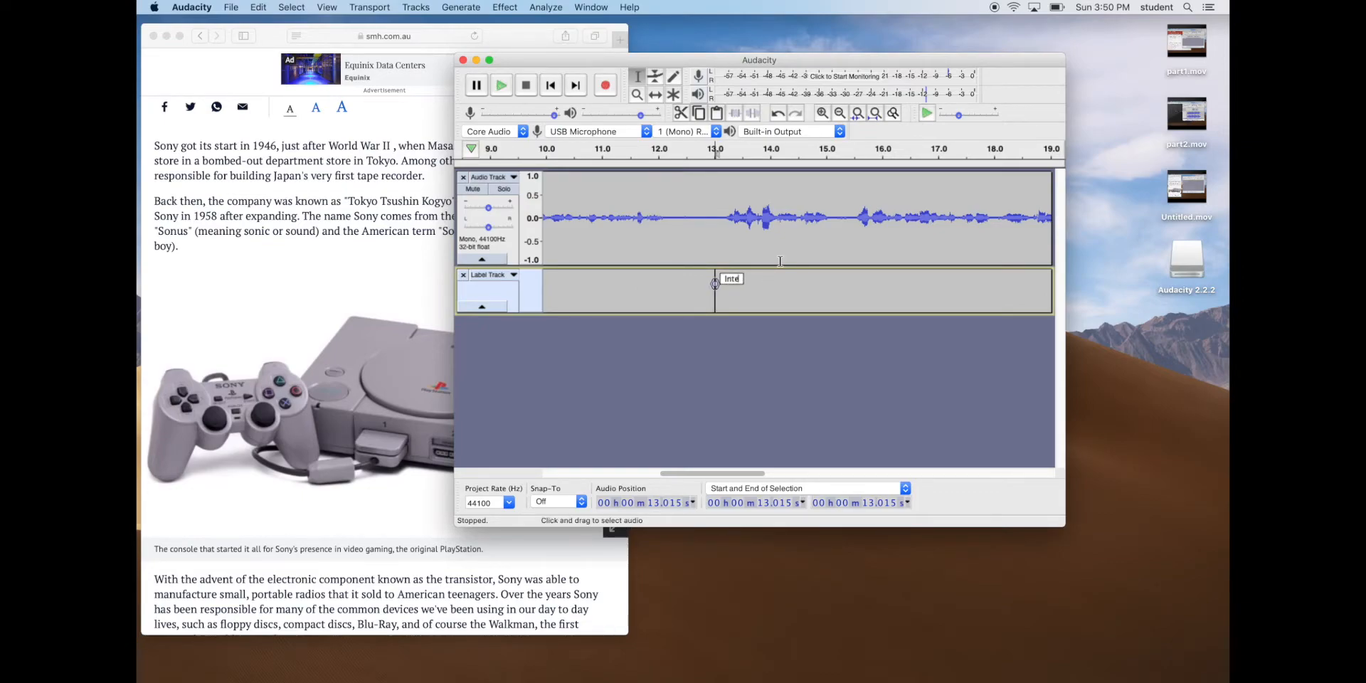
click(767, 368)
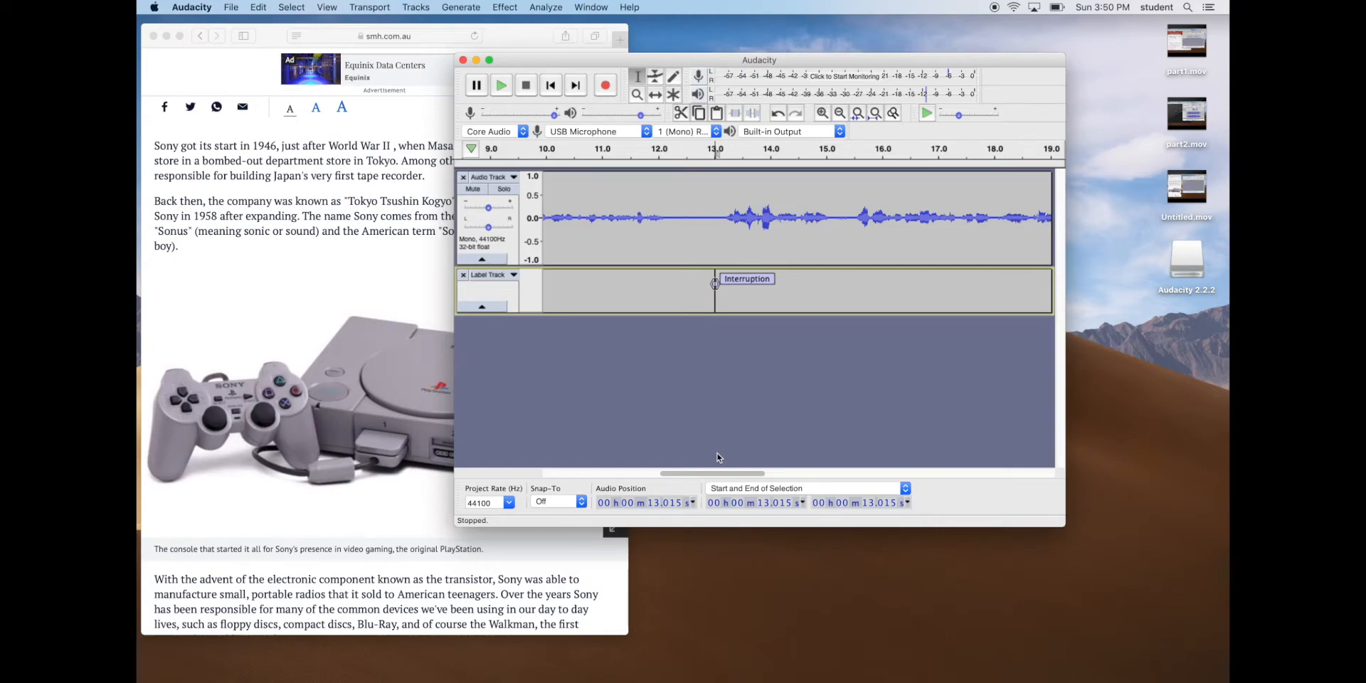
Listen to the recording from about 34.2 s and from about 31.7 s to locate where the interruption ends.
drag(717, 472, 954, 453)
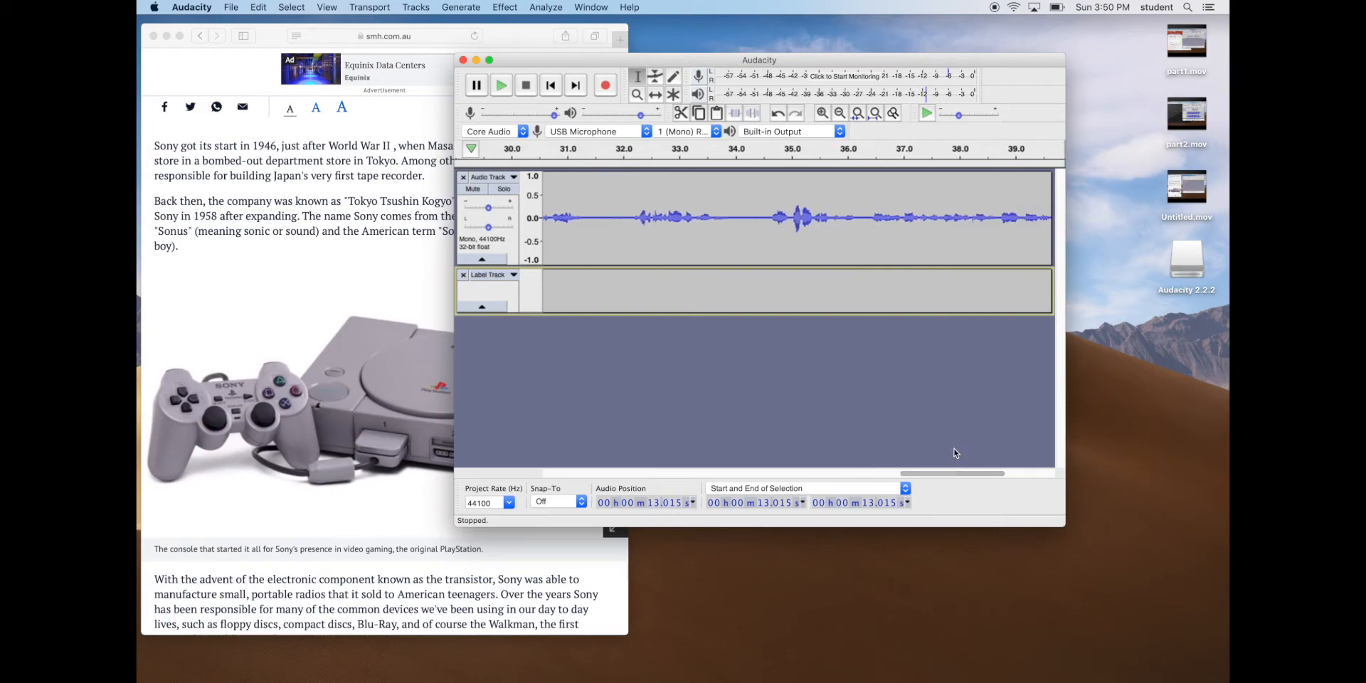
click(750, 225)
click(507, 86)
click(526, 85)
click(607, 213)
click(501, 86)
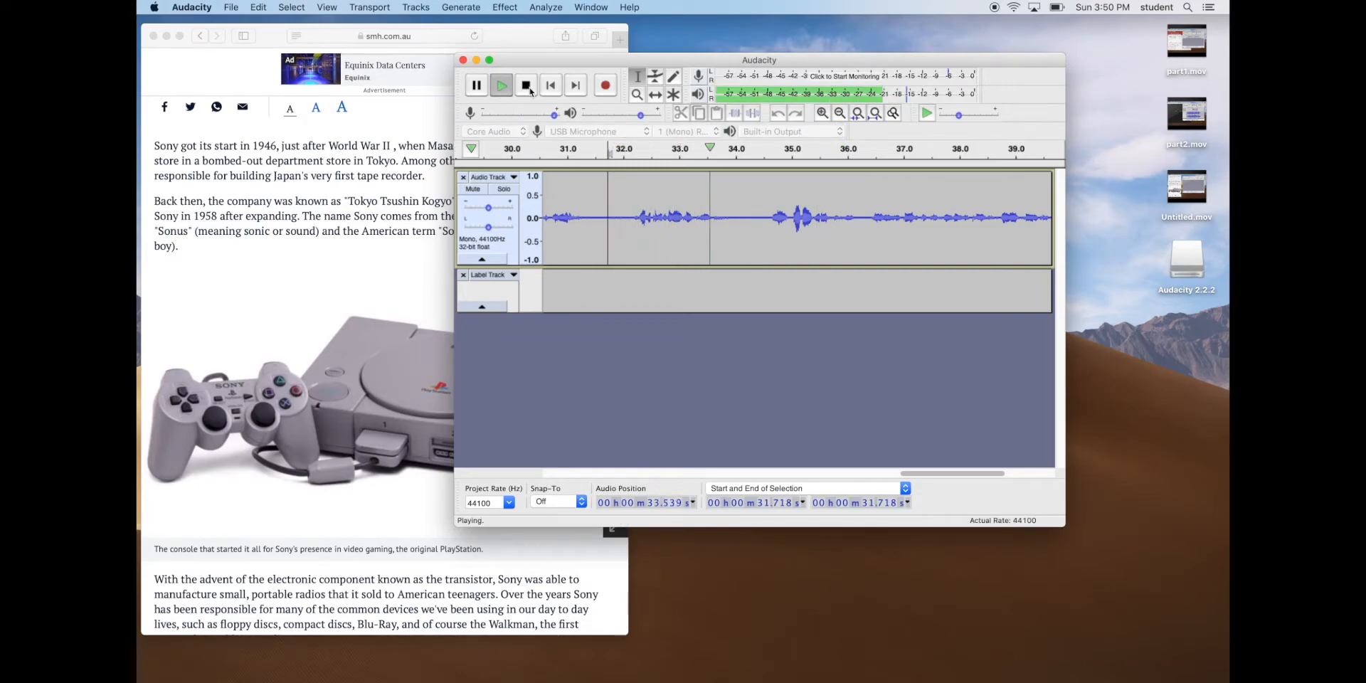
click(530, 89)
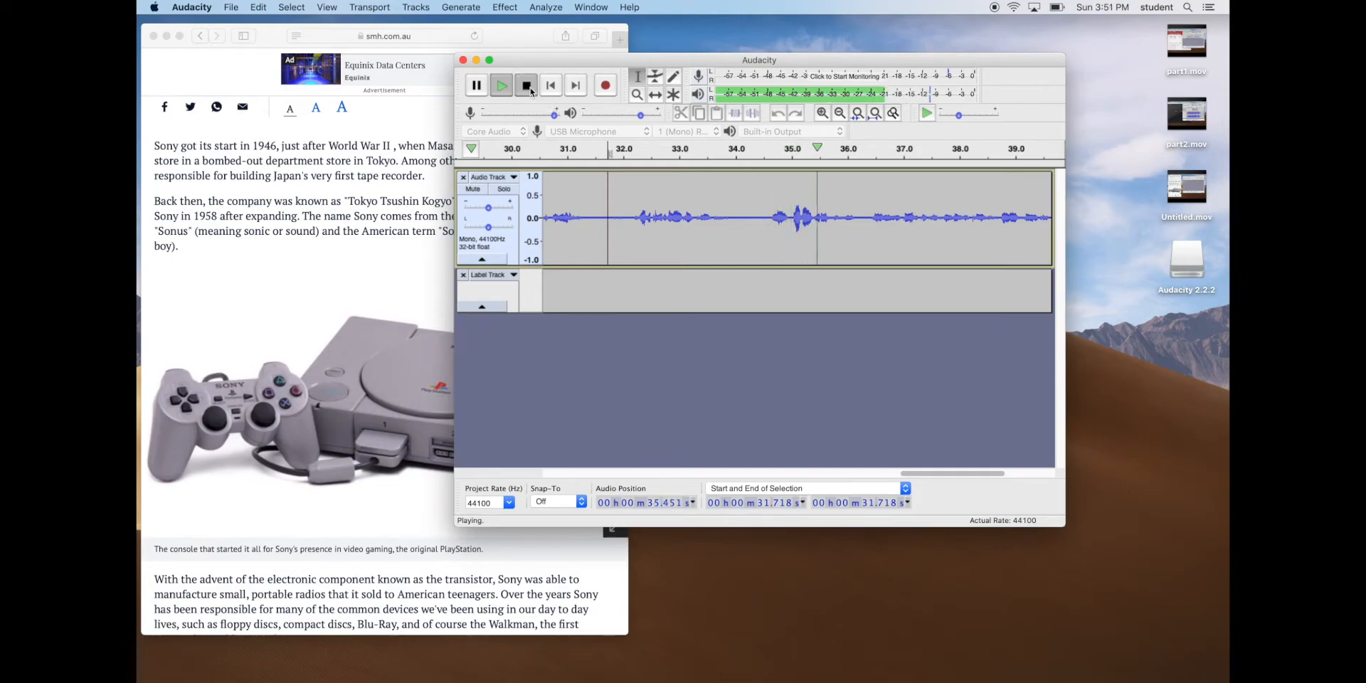
Select the audio from the Interruption label at 13.015 s to the pause at about 34.3 s and delete it.
click(754, 224)
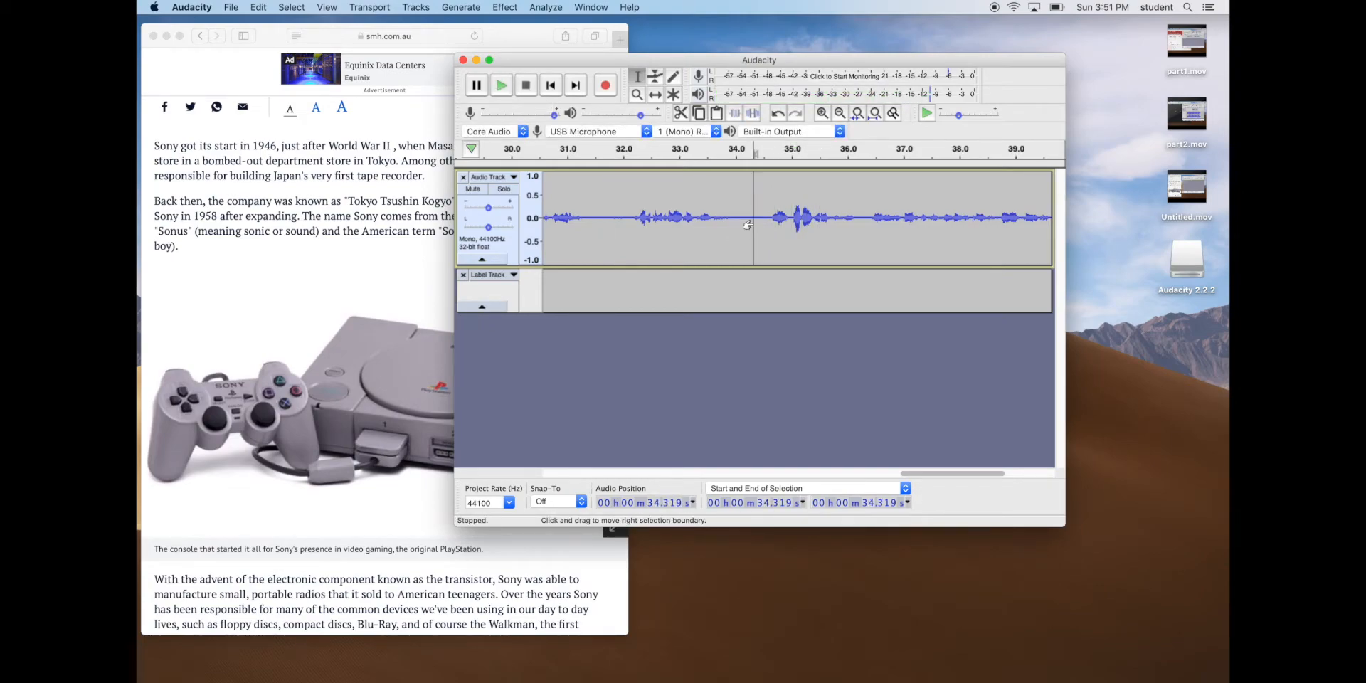
drag(929, 473, 694, 463)
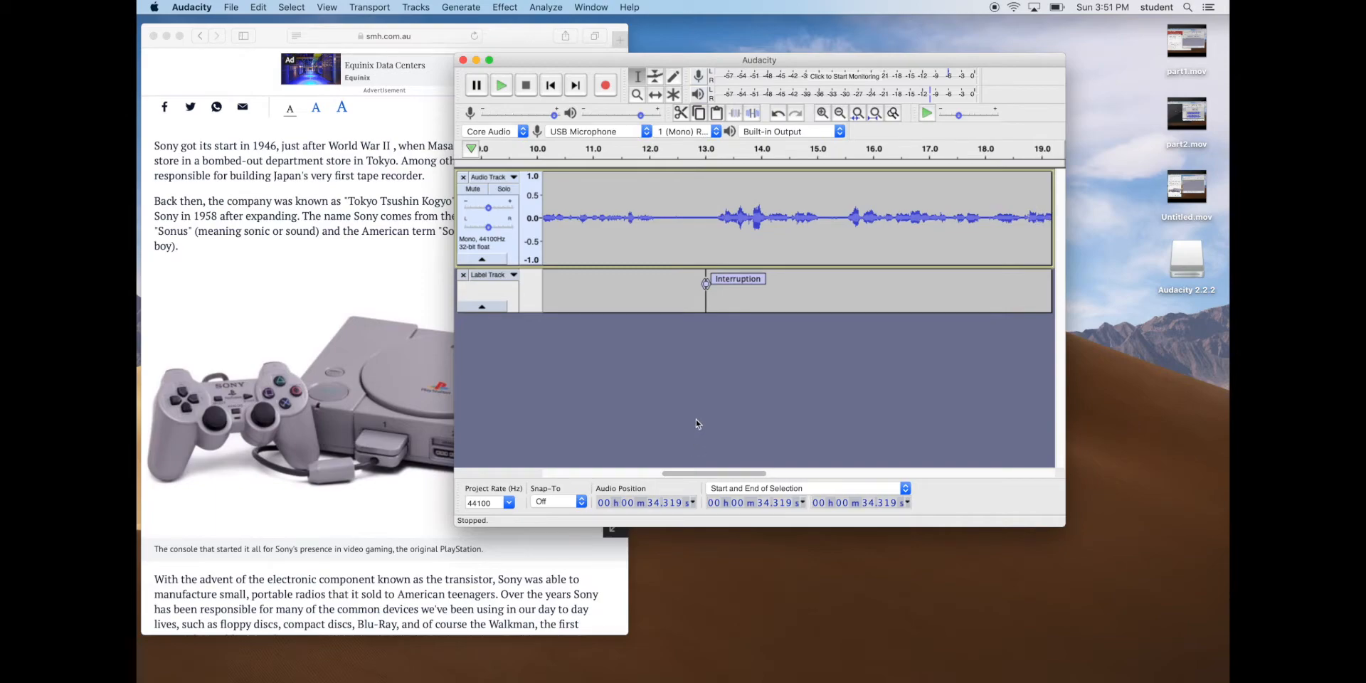
click(711, 212)
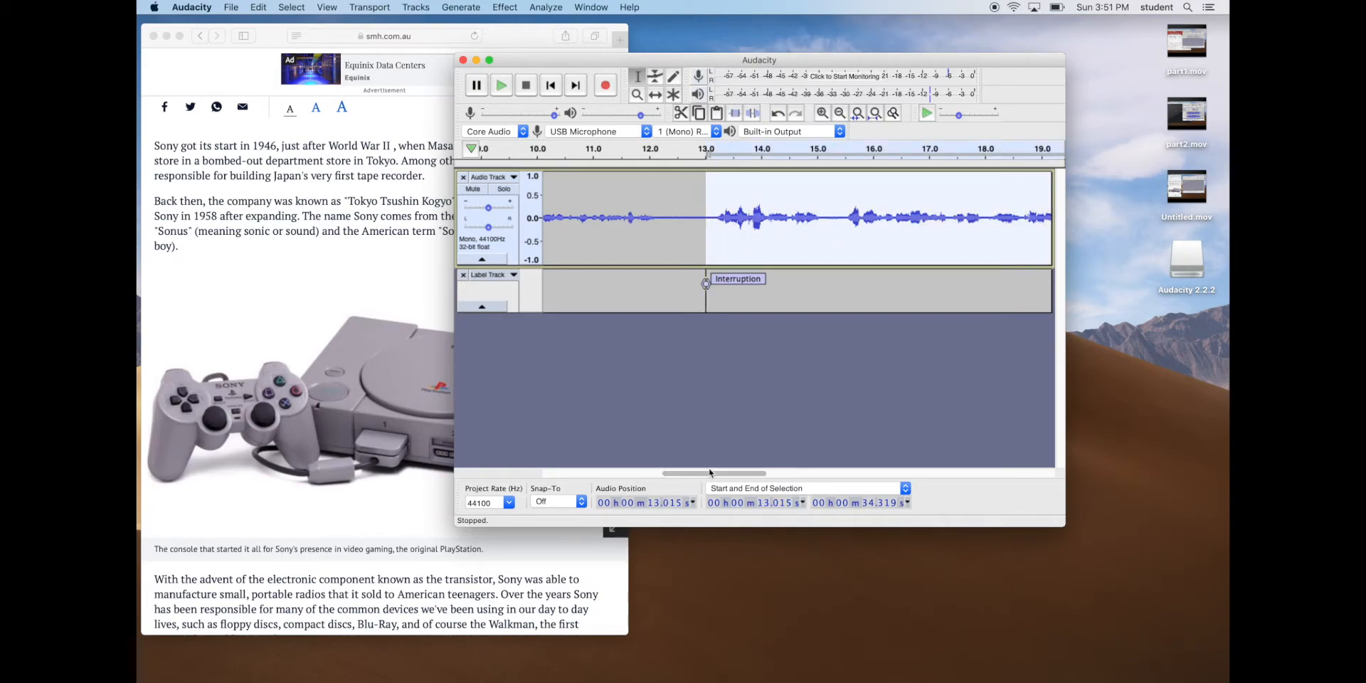
drag(712, 474, 717, 443)
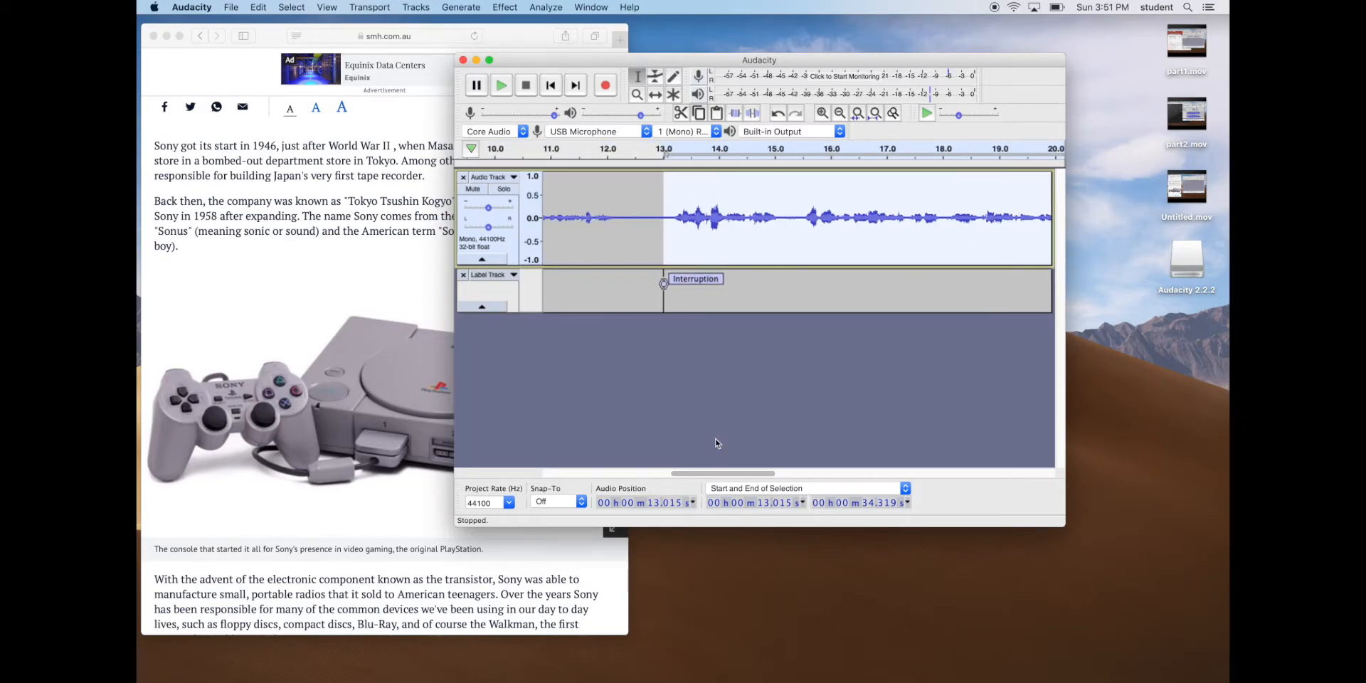
key(Delete)
Play back the edited recording from about 0.1 s, continuing past the Interruption label to check the join.
drag(817, 473, 572, 474)
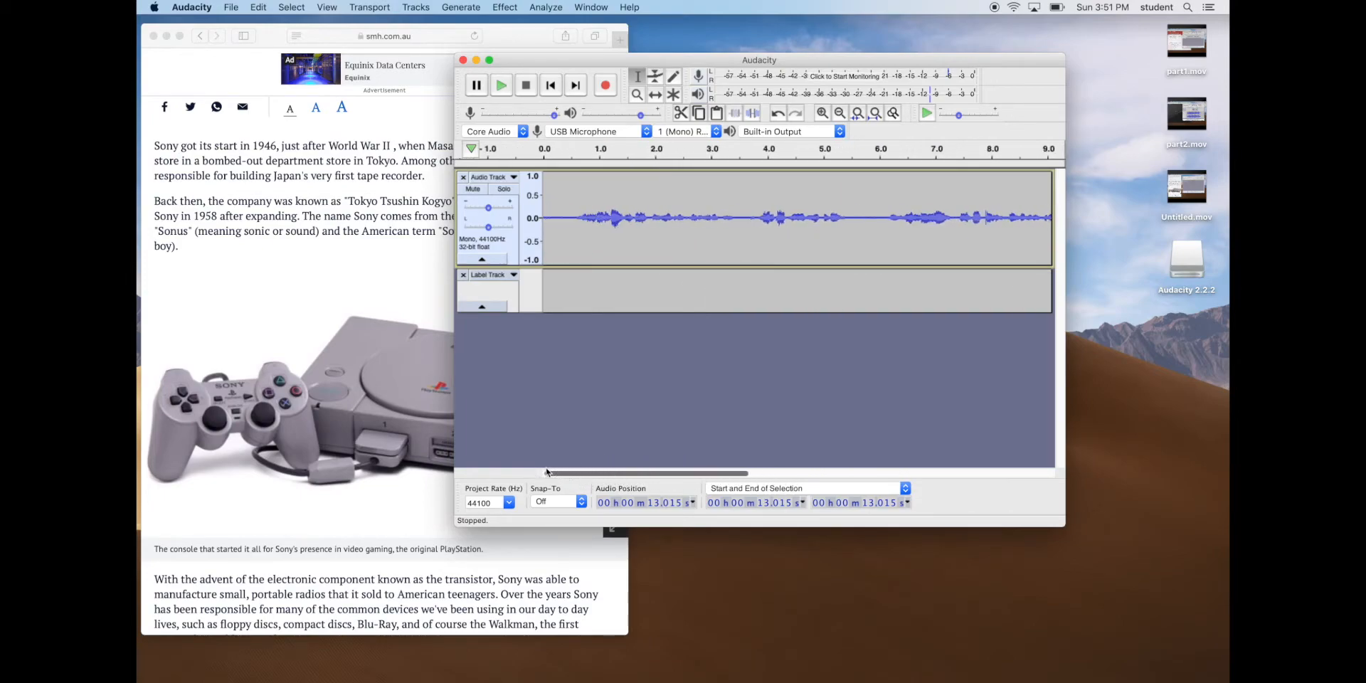
click(550, 207)
click(495, 94)
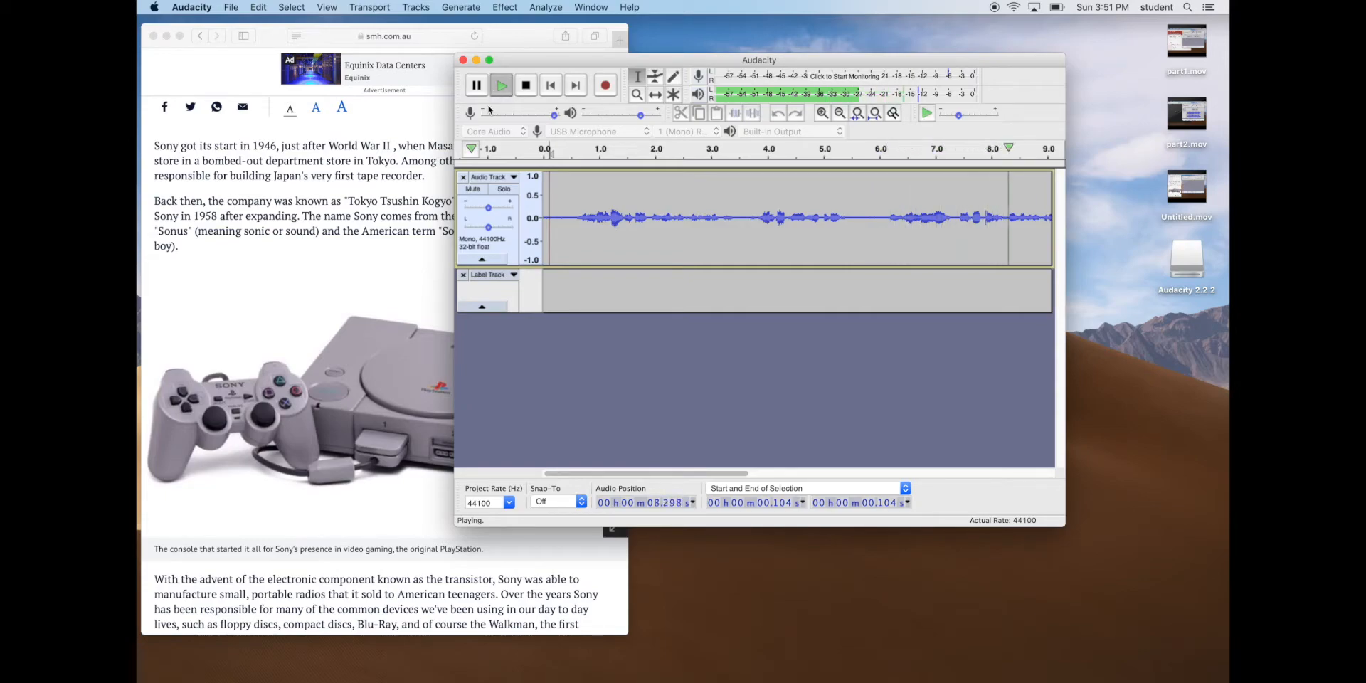
click(525, 86)
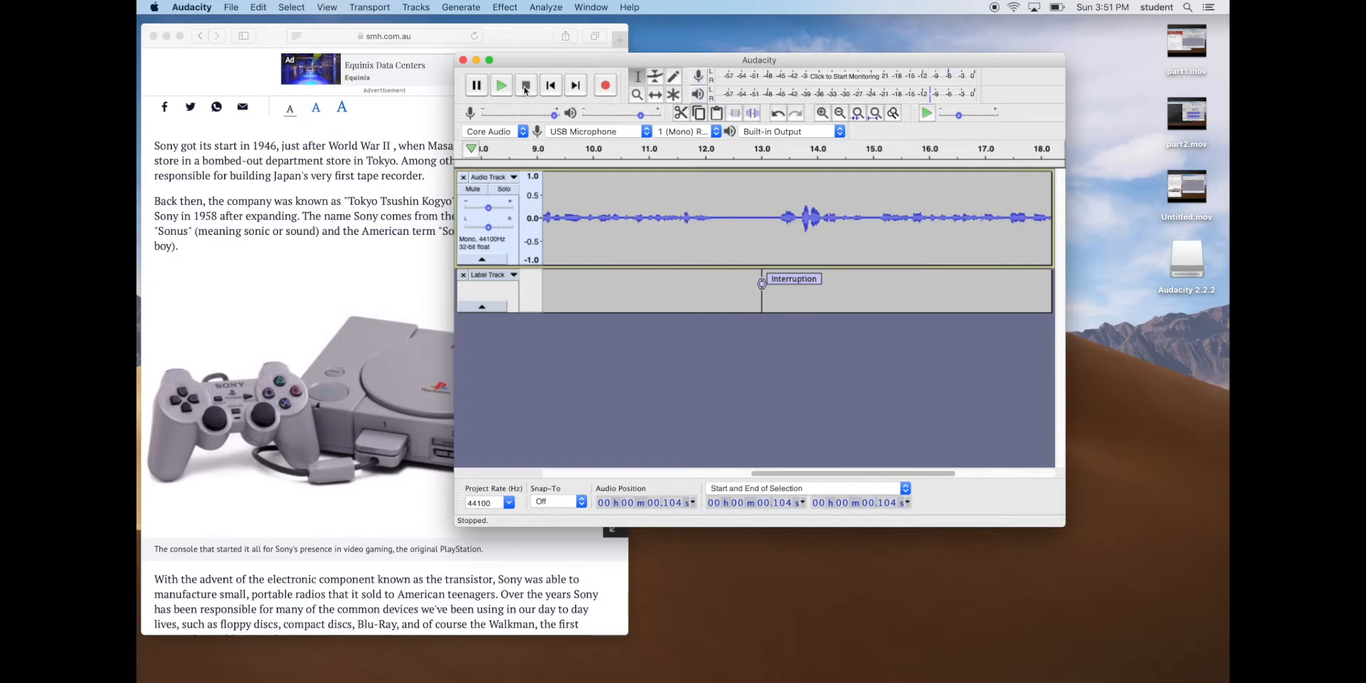
Switch to Safari, highlight the article's paragraph about Sony's start in 1946, and return to Audacity.
click(269, 128)
drag(464, 178, 161, 145)
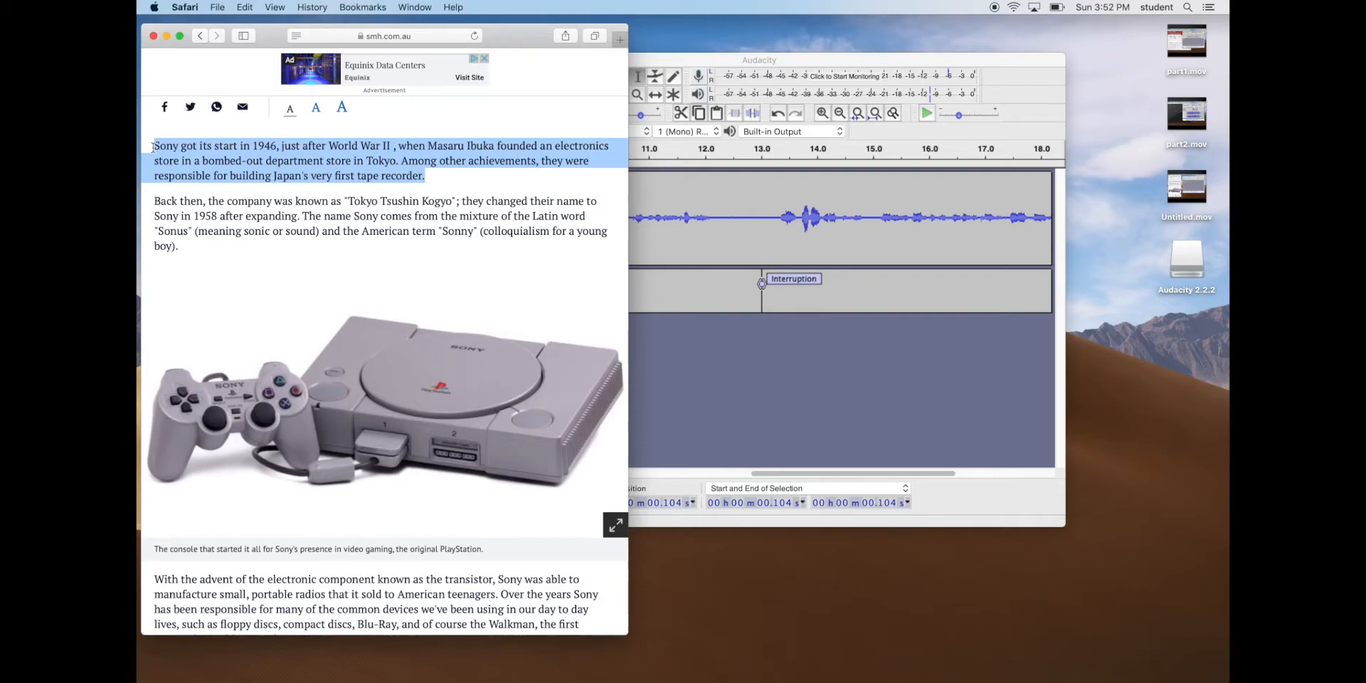
click(735, 378)
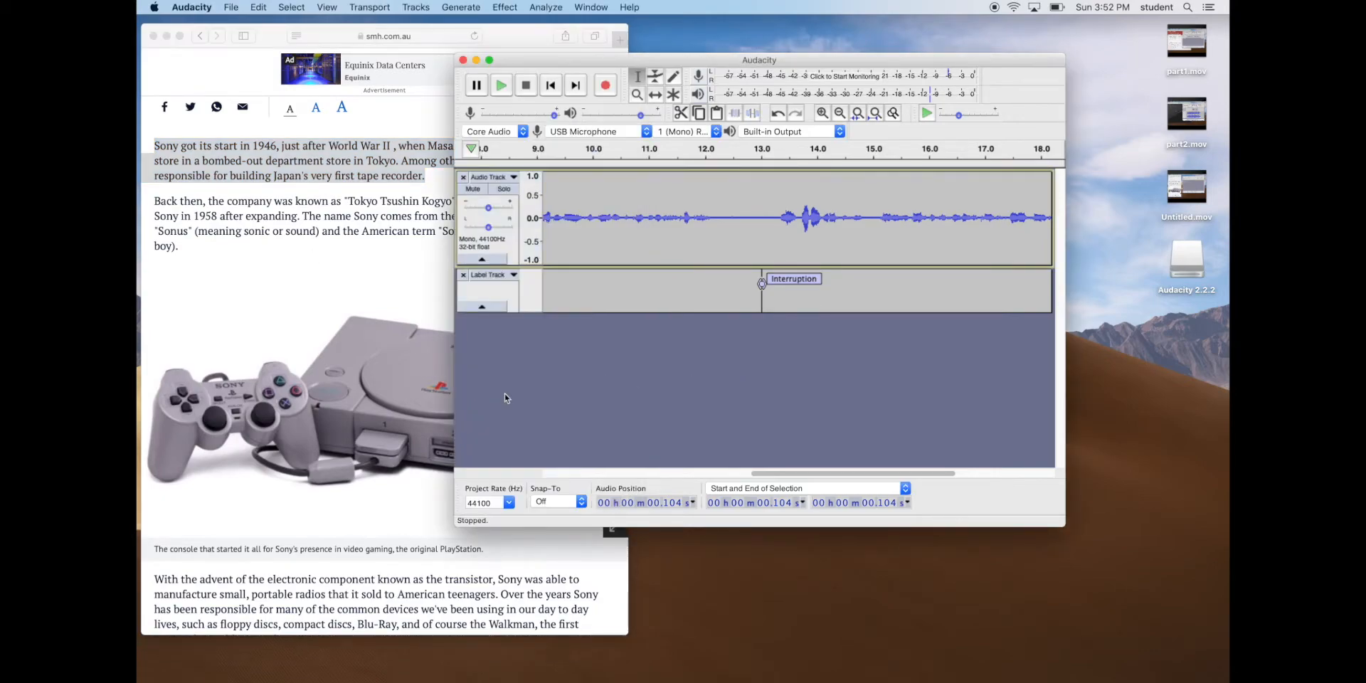
Add a new mono audio track below the label track and place the cursor near its start.
drag(757, 474, 525, 464)
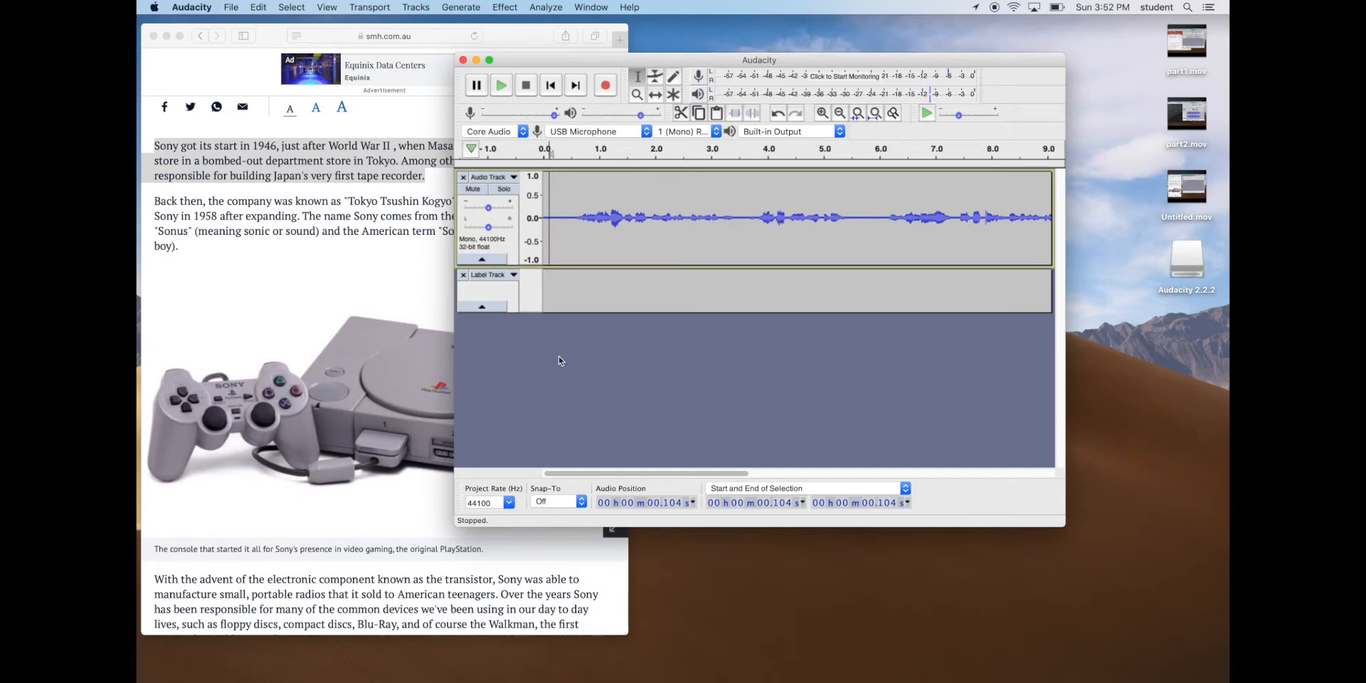
click(416, 8)
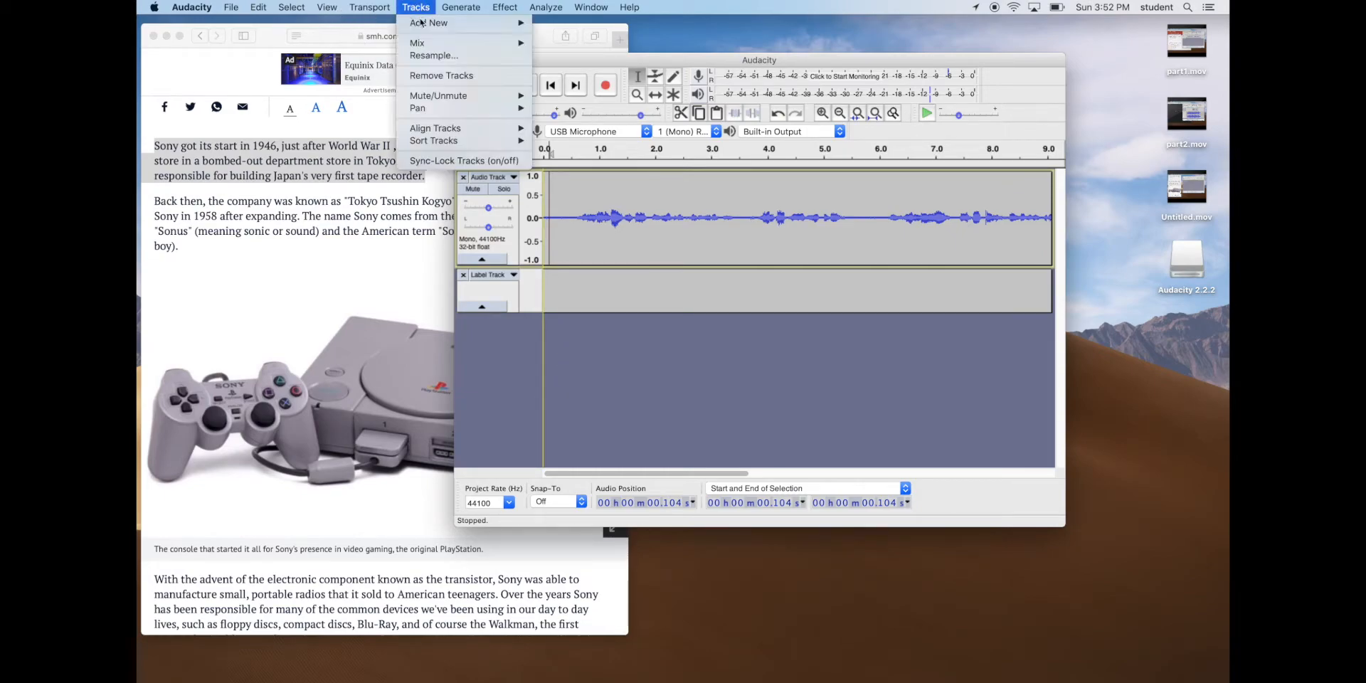
mouse_move(425, 23)
click(556, 27)
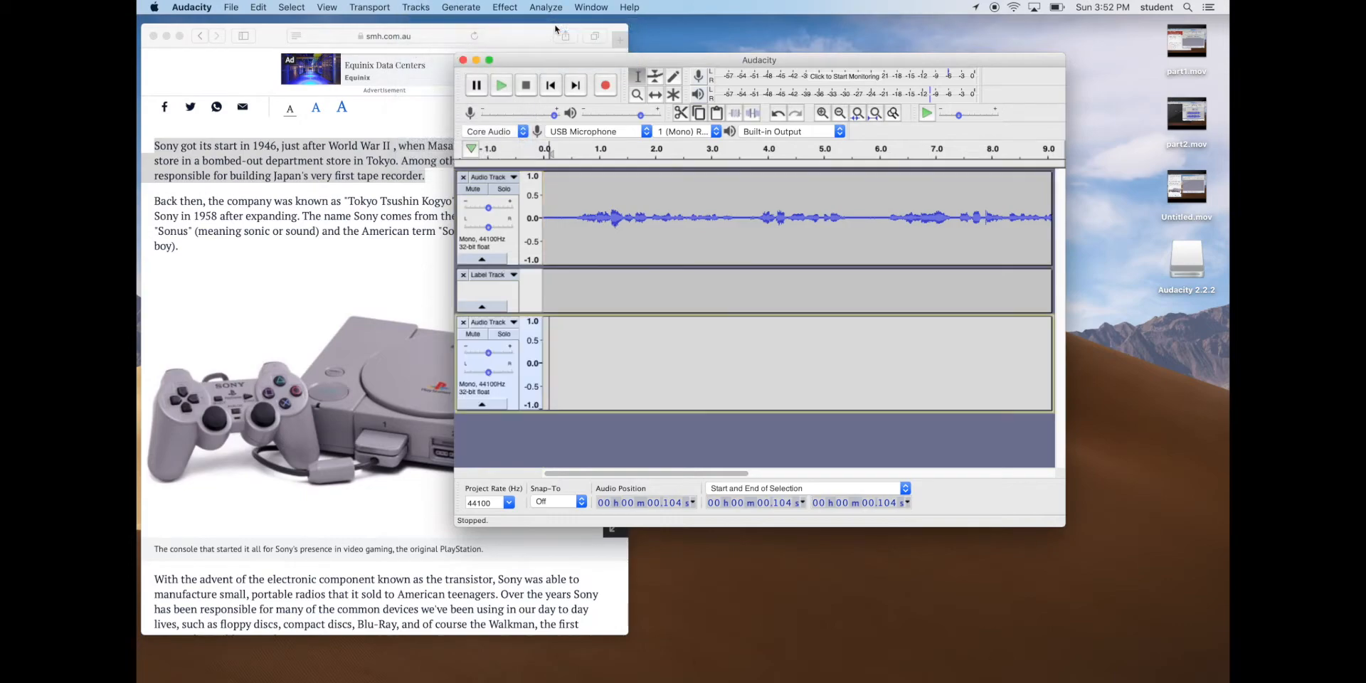
click(562, 363)
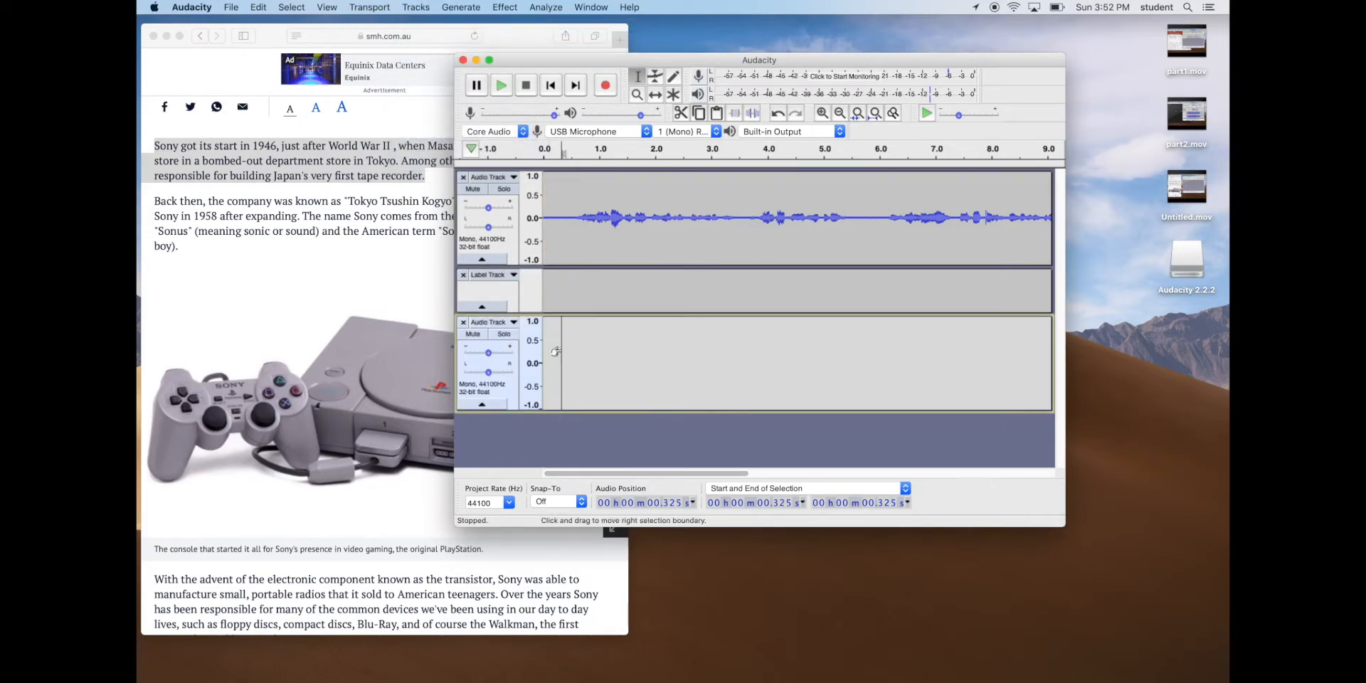
Rename the original narration's audio track as "Intro Take 1".
click(514, 177)
click(516, 184)
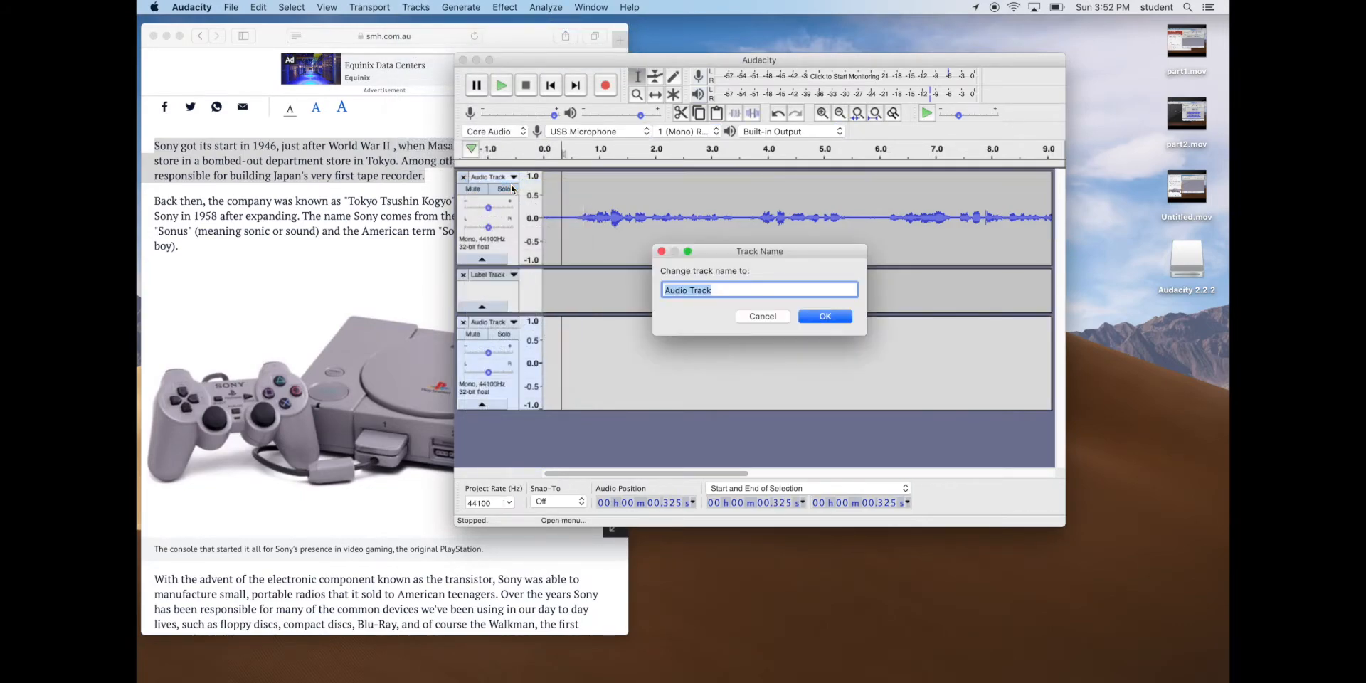
text(Int)
key(Return)
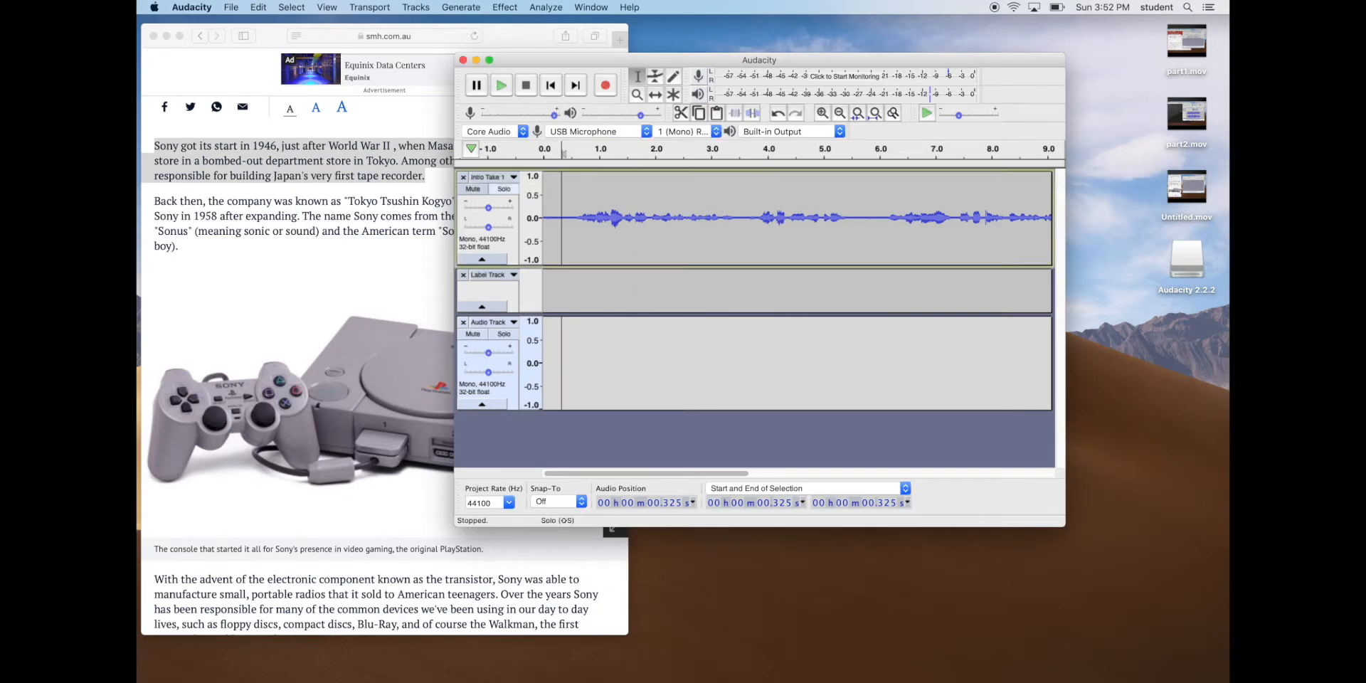
Rename the new empty audio track as "Intro Take 2".
click(510, 324)
click(509, 335)
text(Intro Take 2)
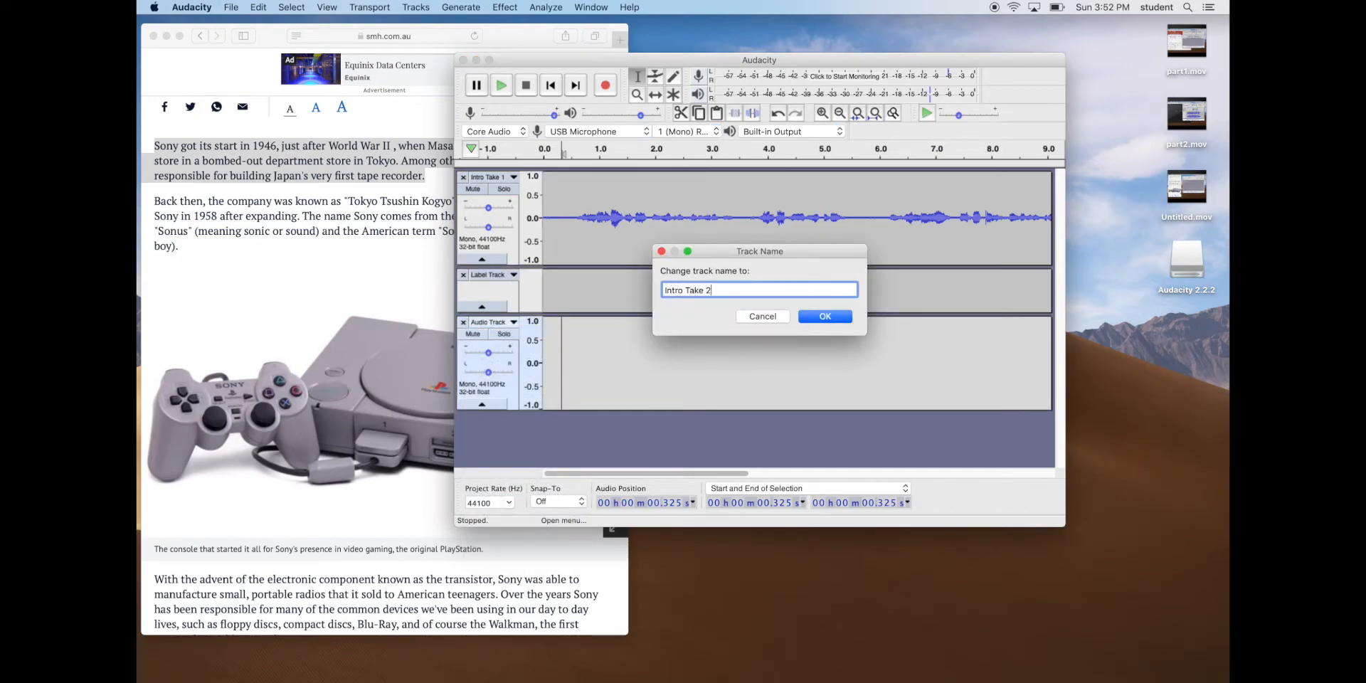
click(843, 319)
Try recording a short second take from the start of Intro Take 2, and remove that track.
click(546, 369)
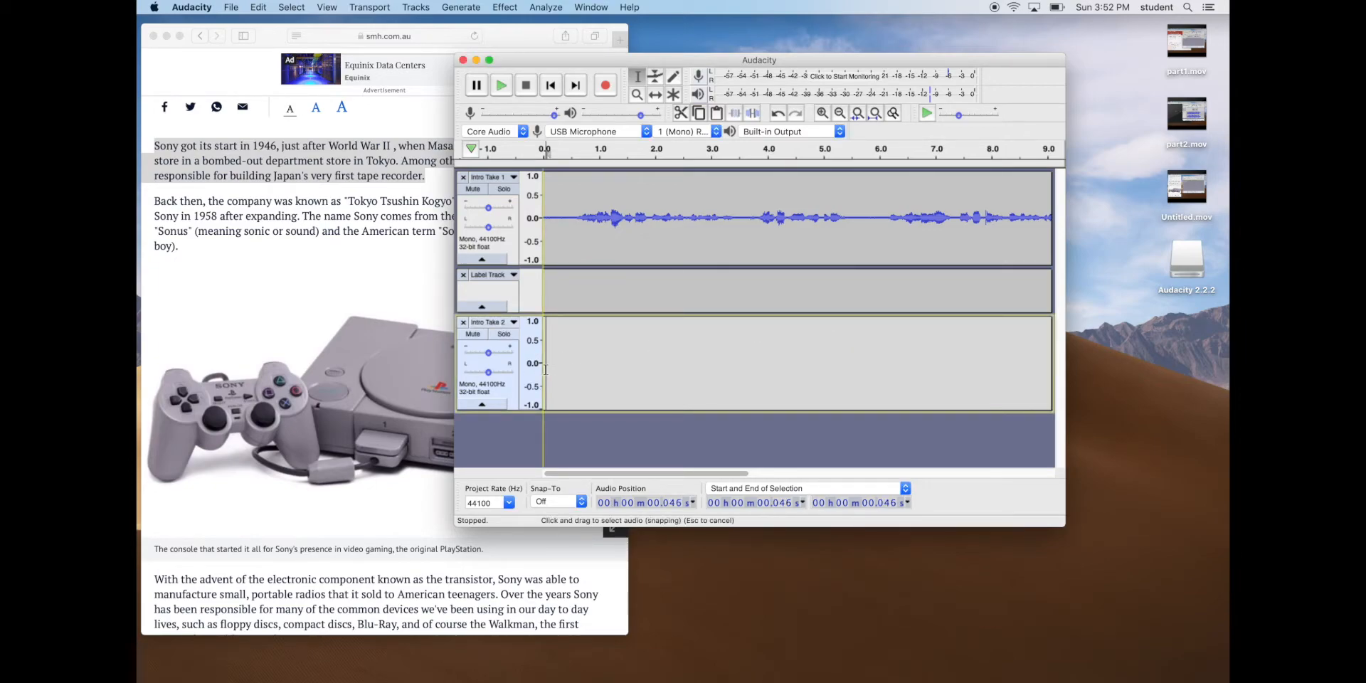
click(611, 93)
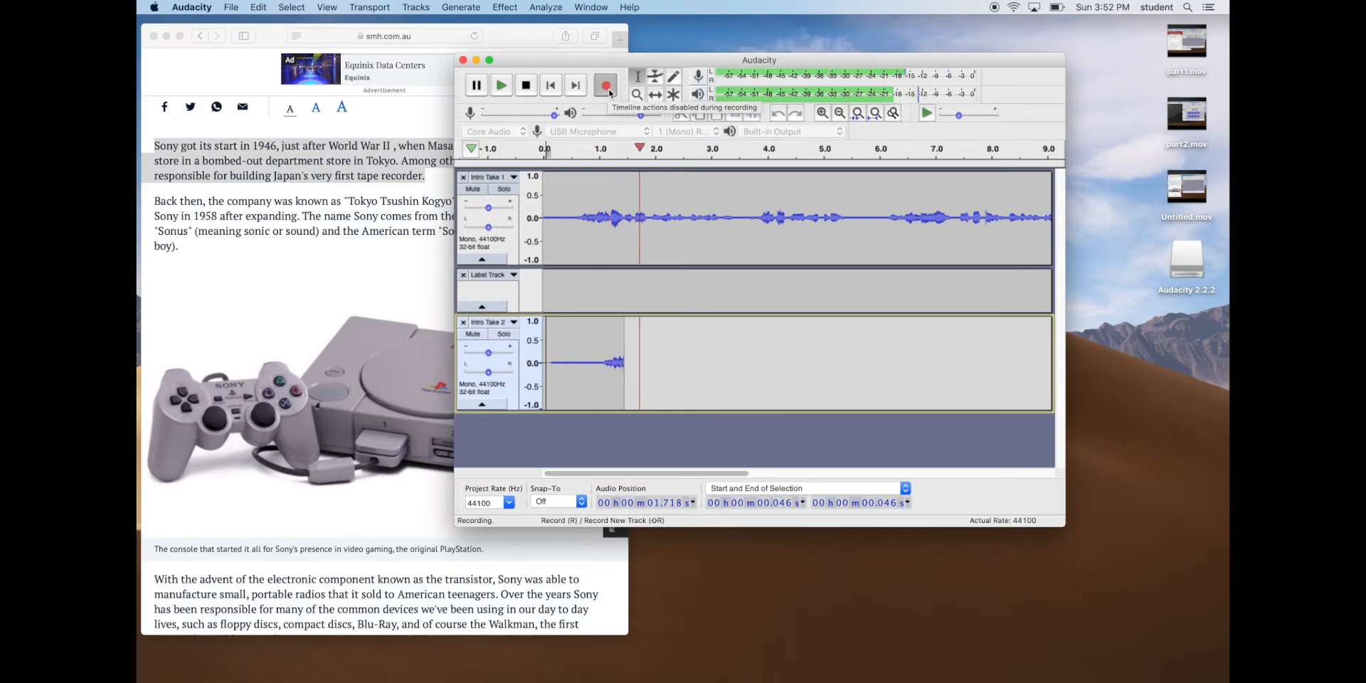
click(526, 85)
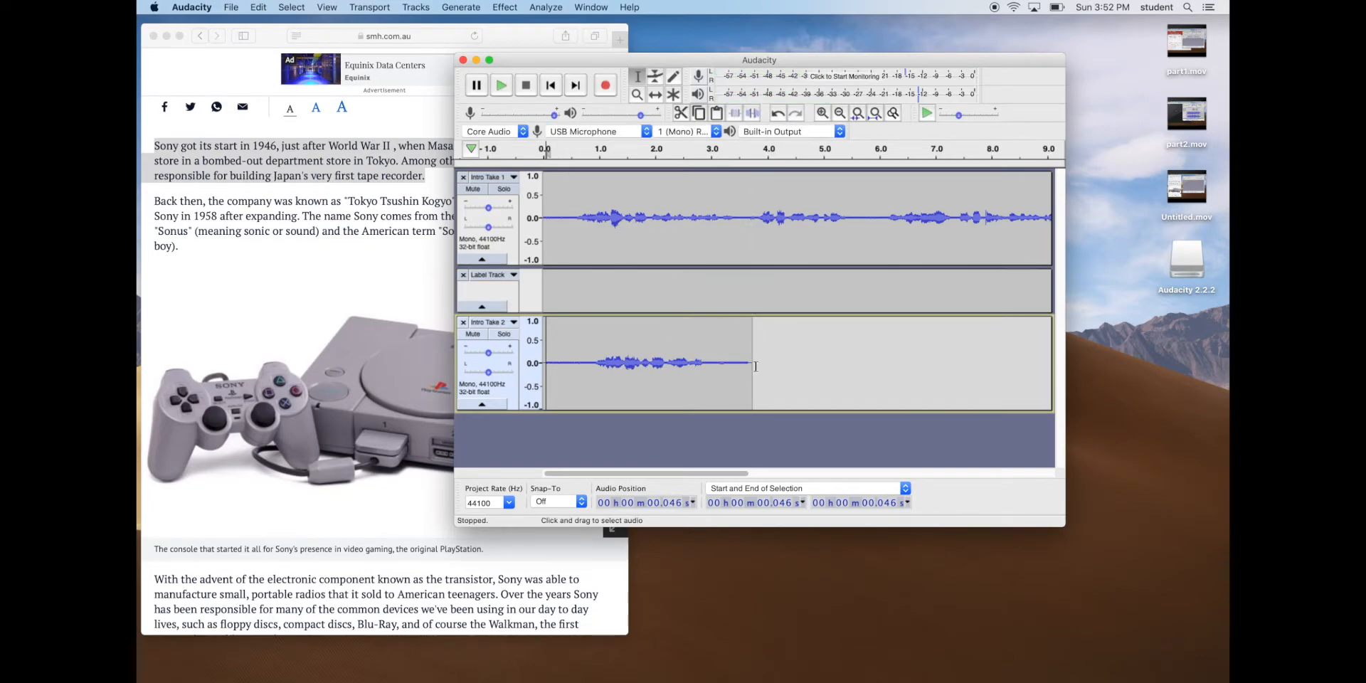
click(764, 390)
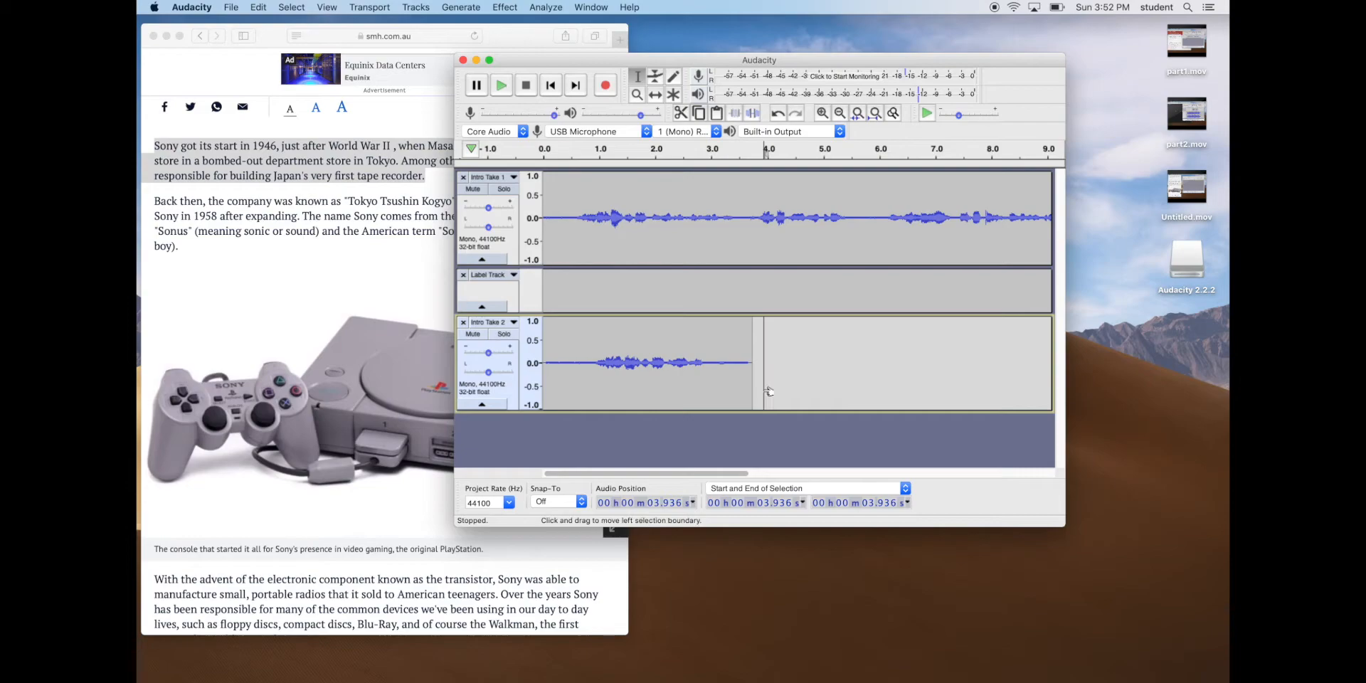
click(464, 322)
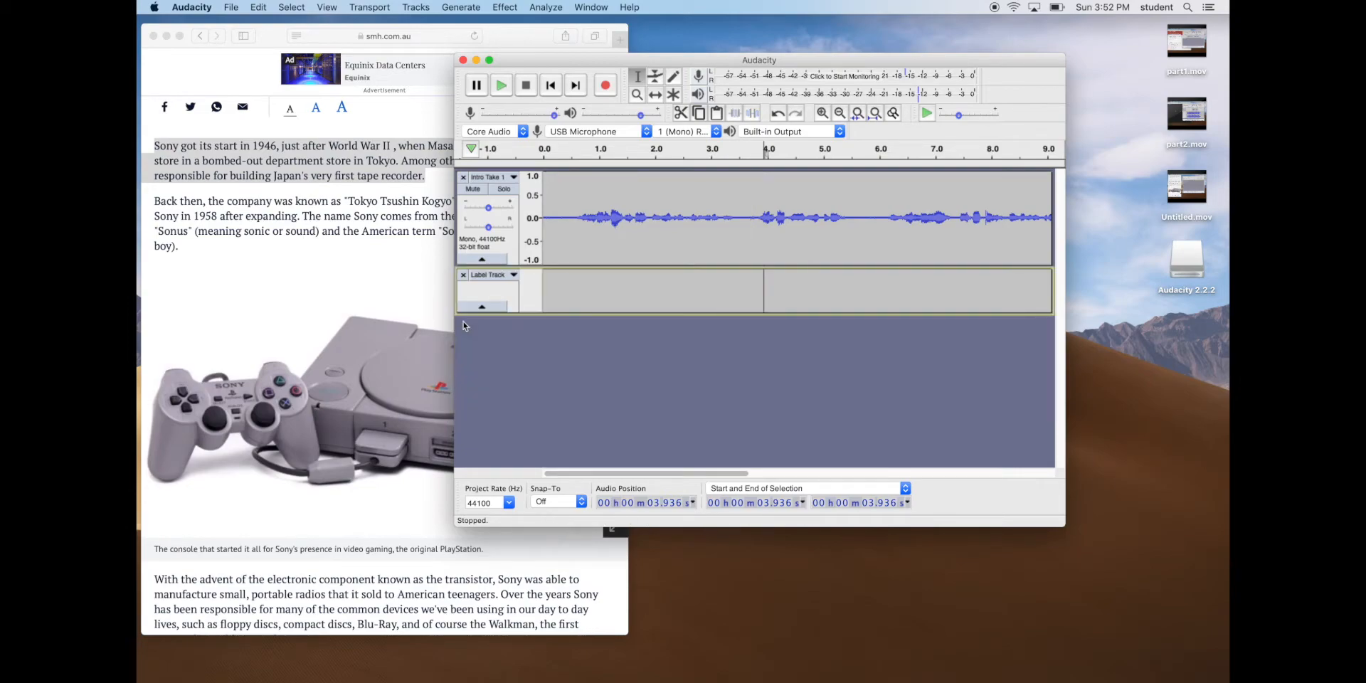
Add another mono audio track below the label track and name it "Intro Take 2".
click(415, 7)
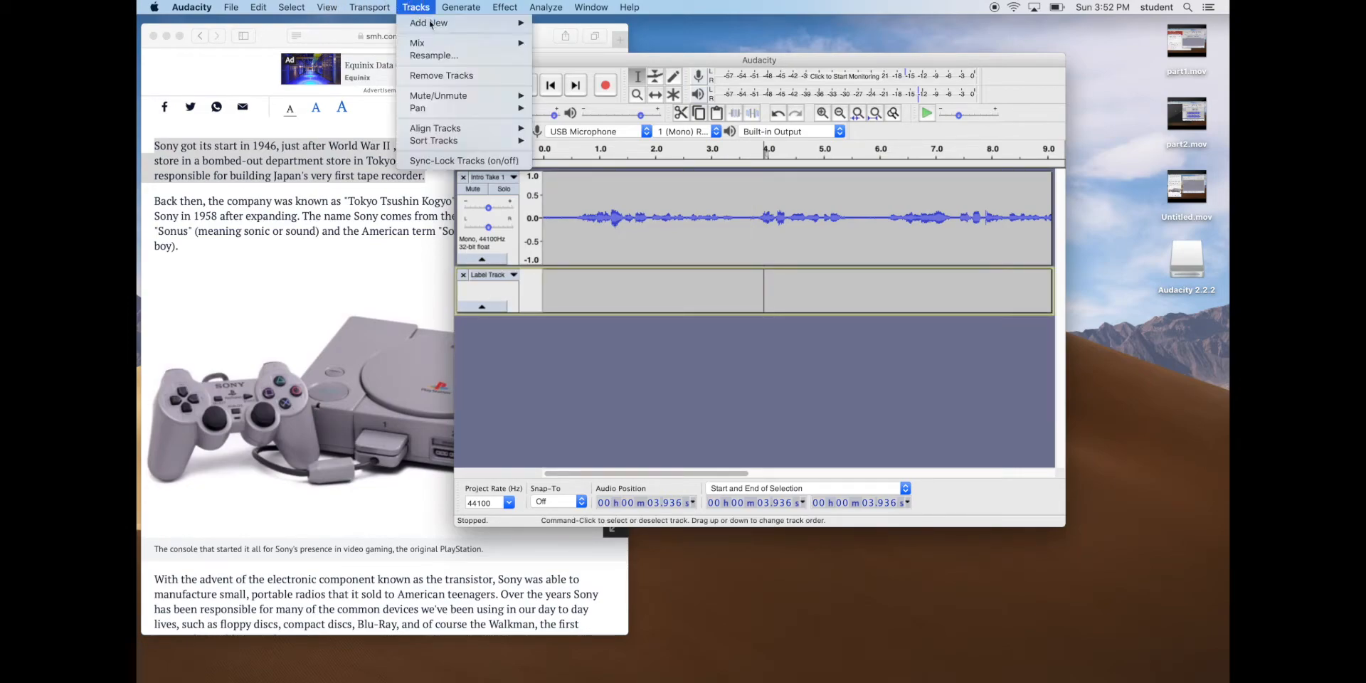
mouse_move(463, 24)
click(588, 27)
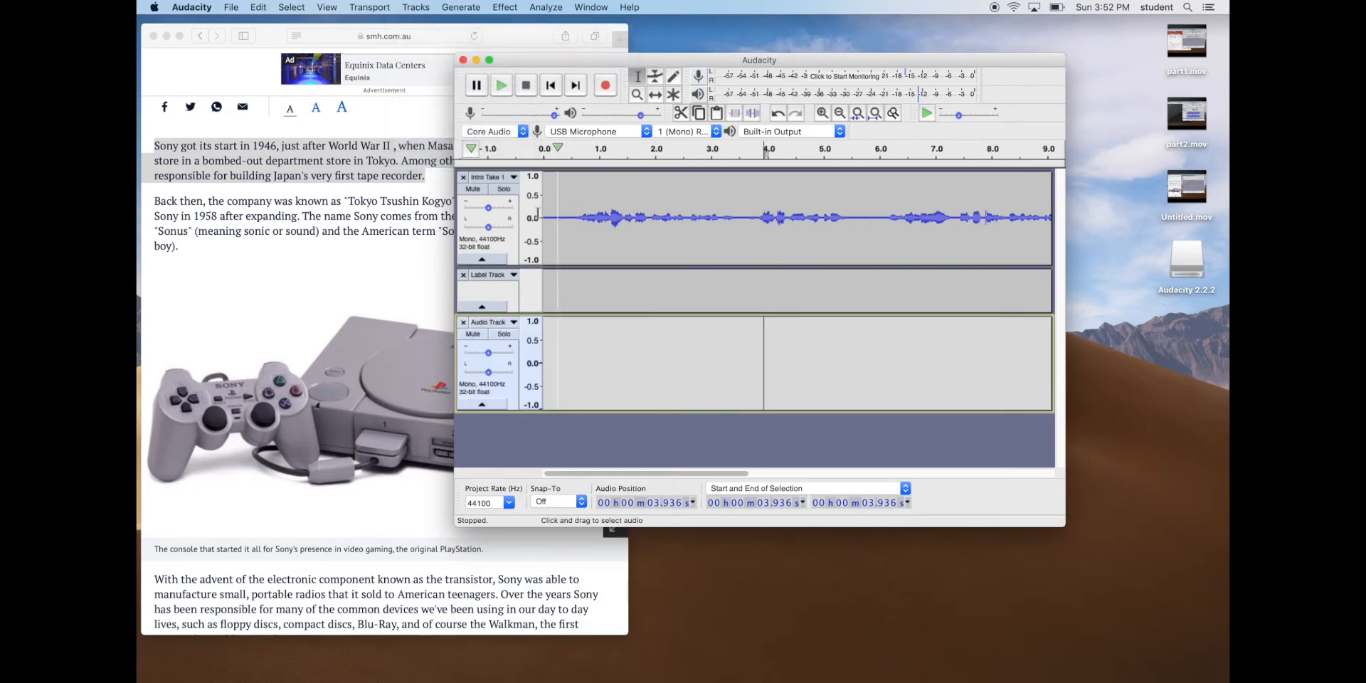
click(490, 322)
click(500, 332)
key(BackSpace)
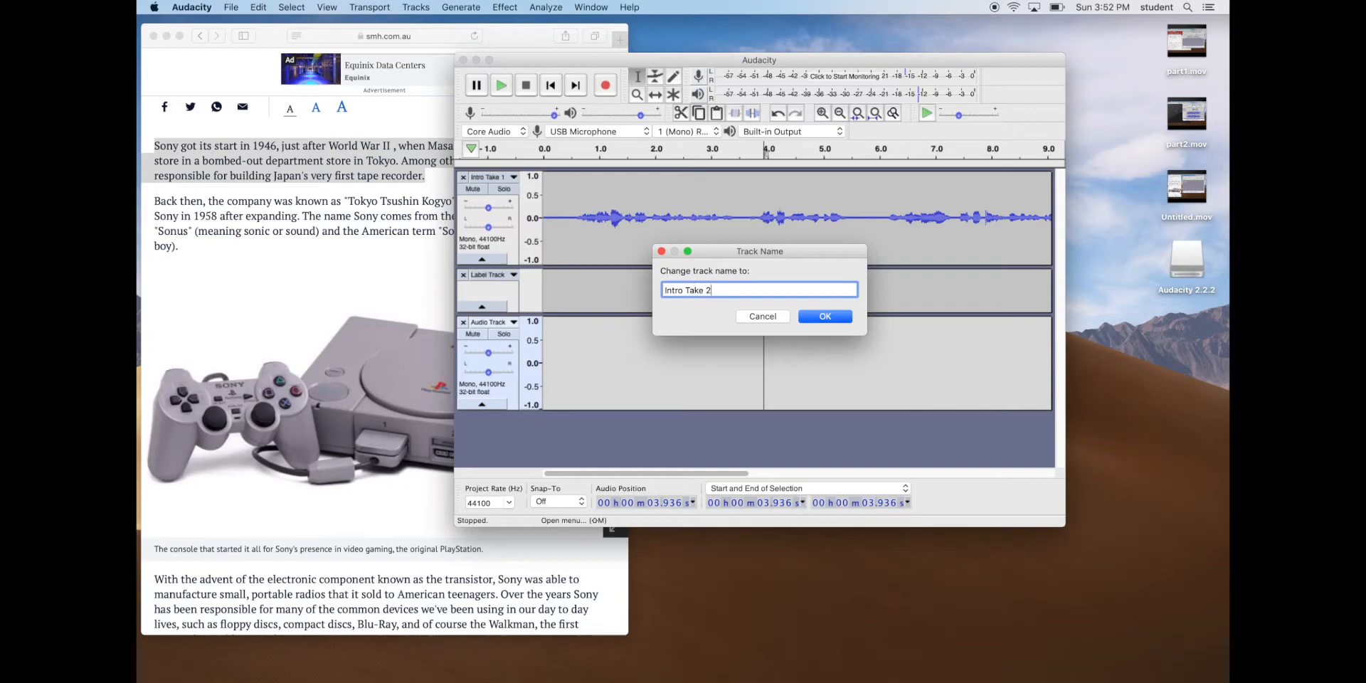
key(Return)
Place the cursor at 0 s in Intro Take 2, and try muting and unmuting Intro Take 1.
click(539, 349)
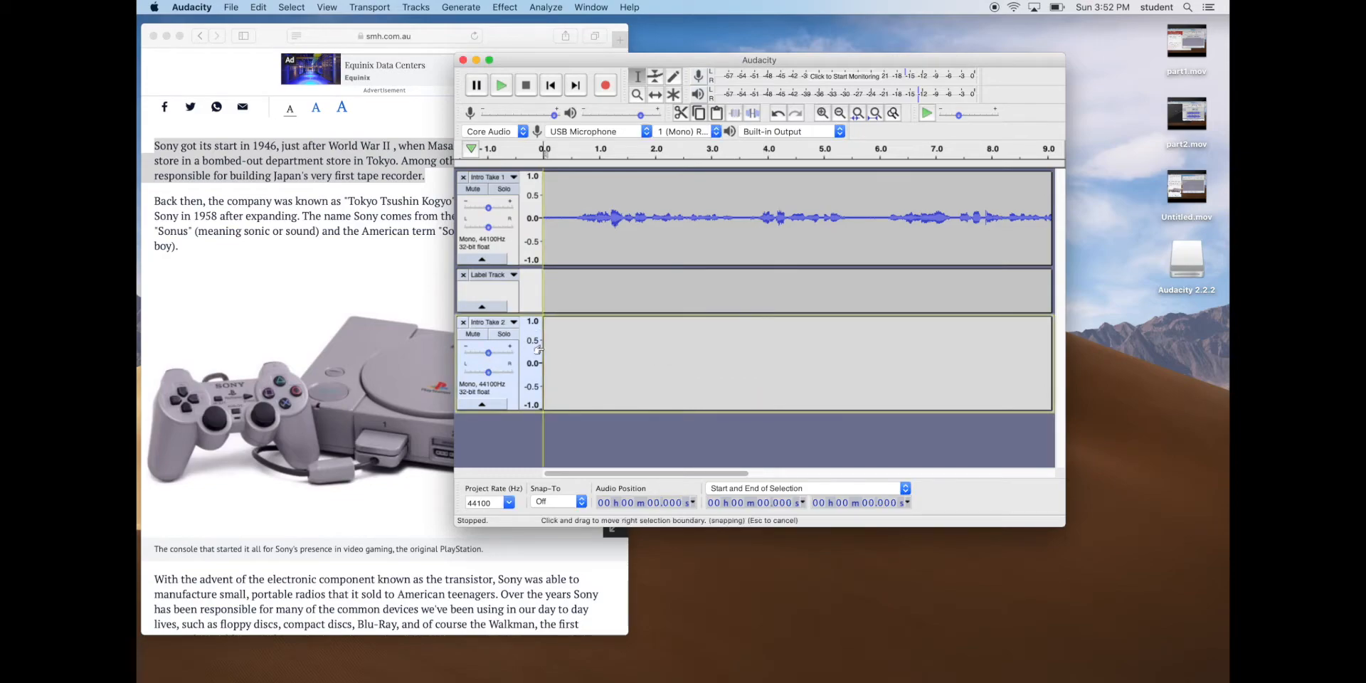
click(480, 193)
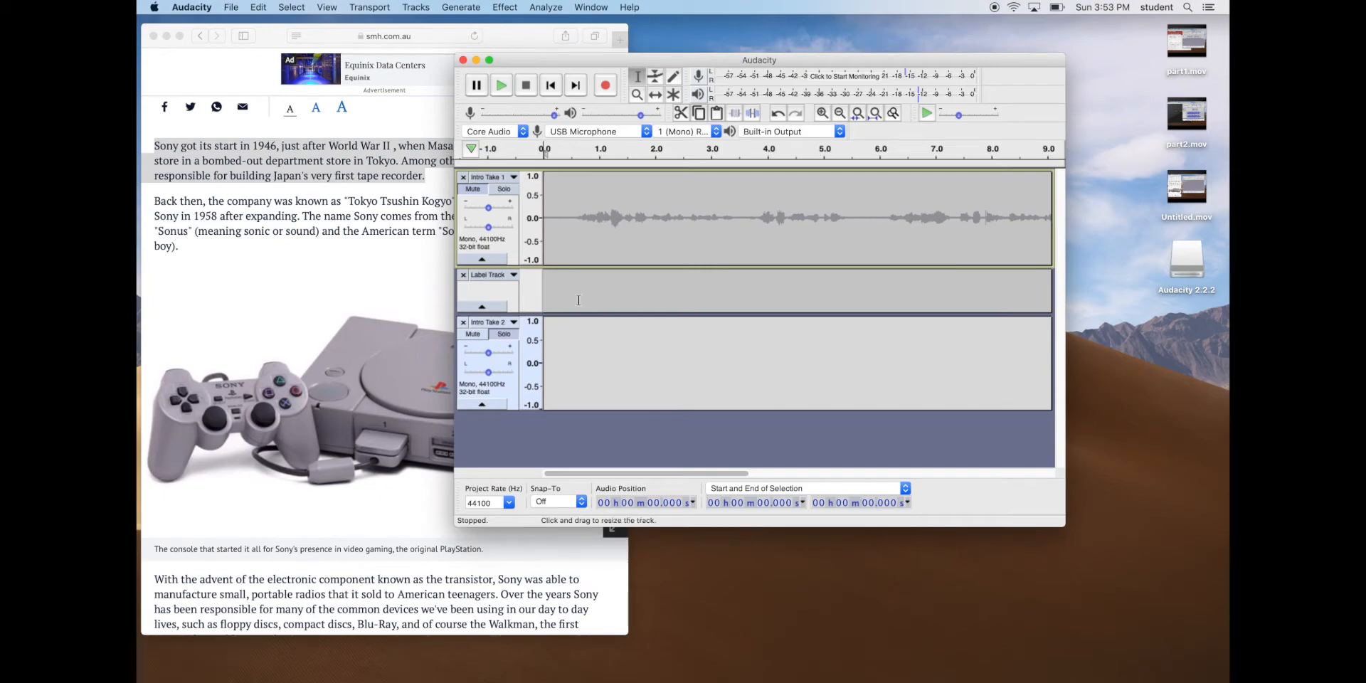
click(472, 189)
Turn off the Overdub transport option and leave Intro Take 1 unmuted.
click(378, 6)
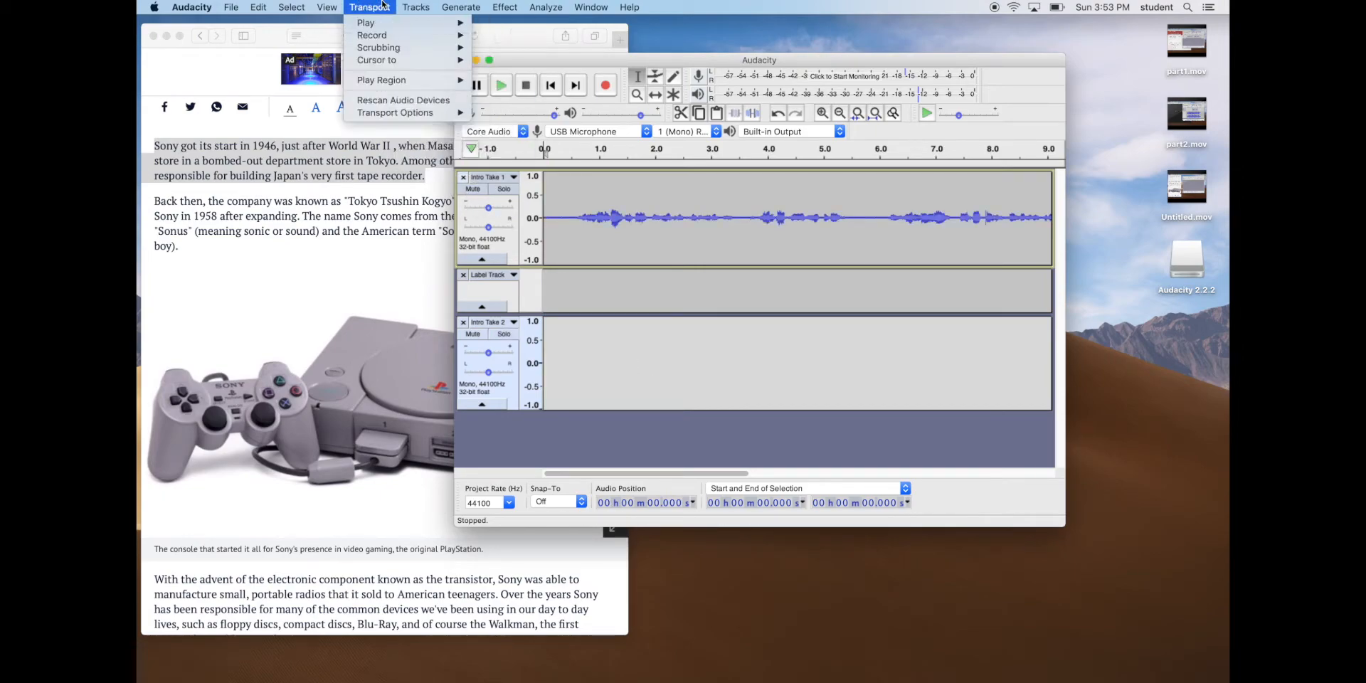
mouse_move(402, 64)
mouse_move(424, 114)
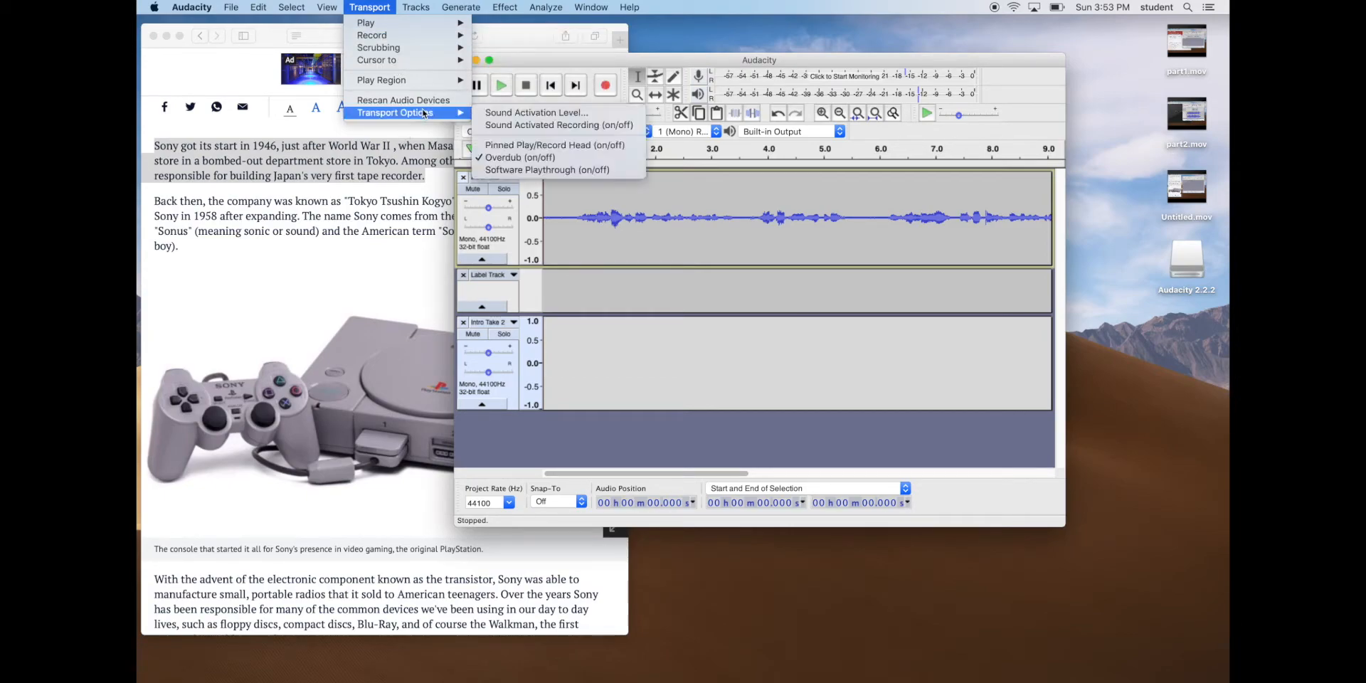
click(568, 160)
click(550, 329)
click(476, 190)
click(476, 190)
Record the second reading of the Sony intro paragraph into Intro Take 2 from 0 s, and stop the recording.
click(545, 342)
click(544, 342)
click(605, 89)
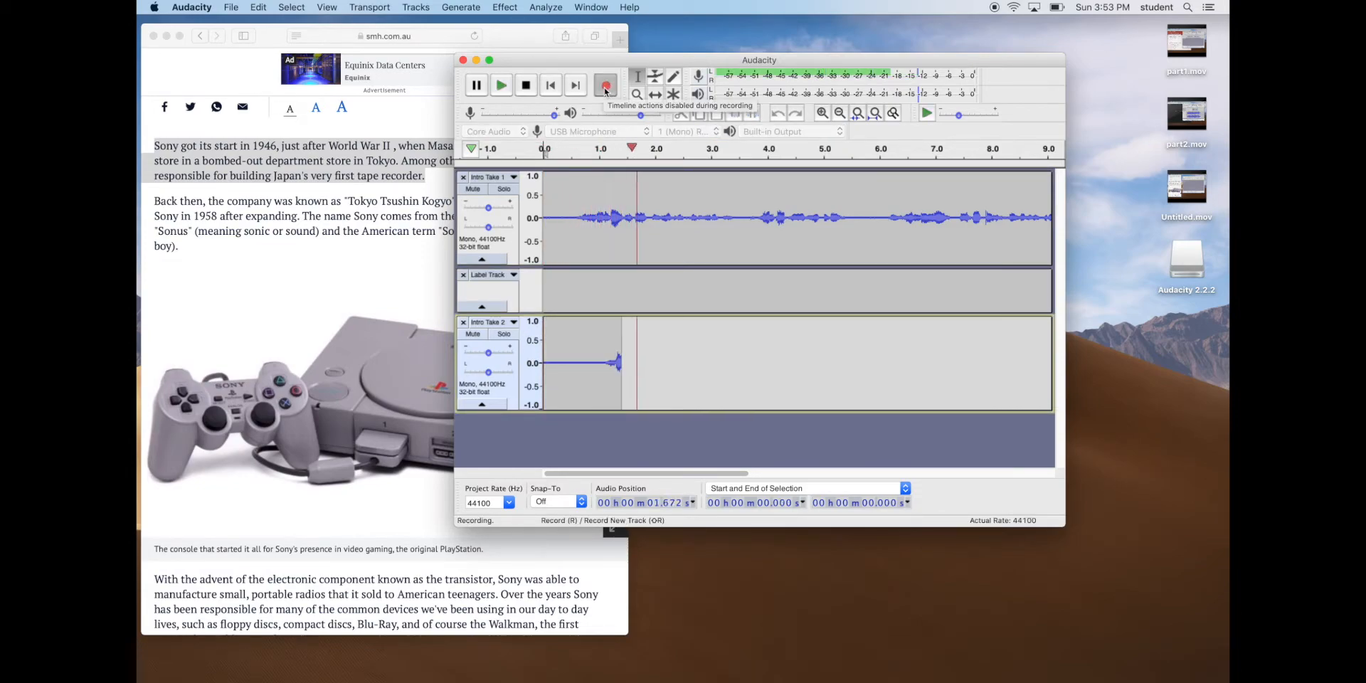
click(385, 165)
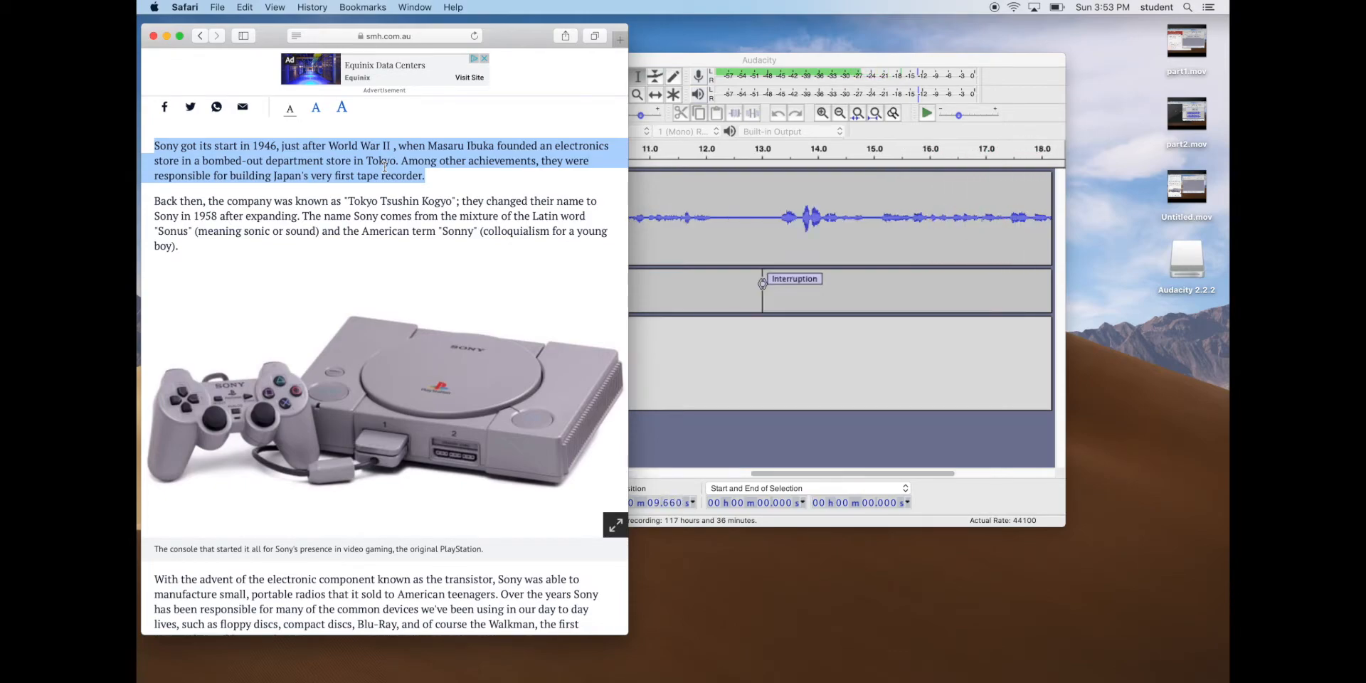
click(736, 345)
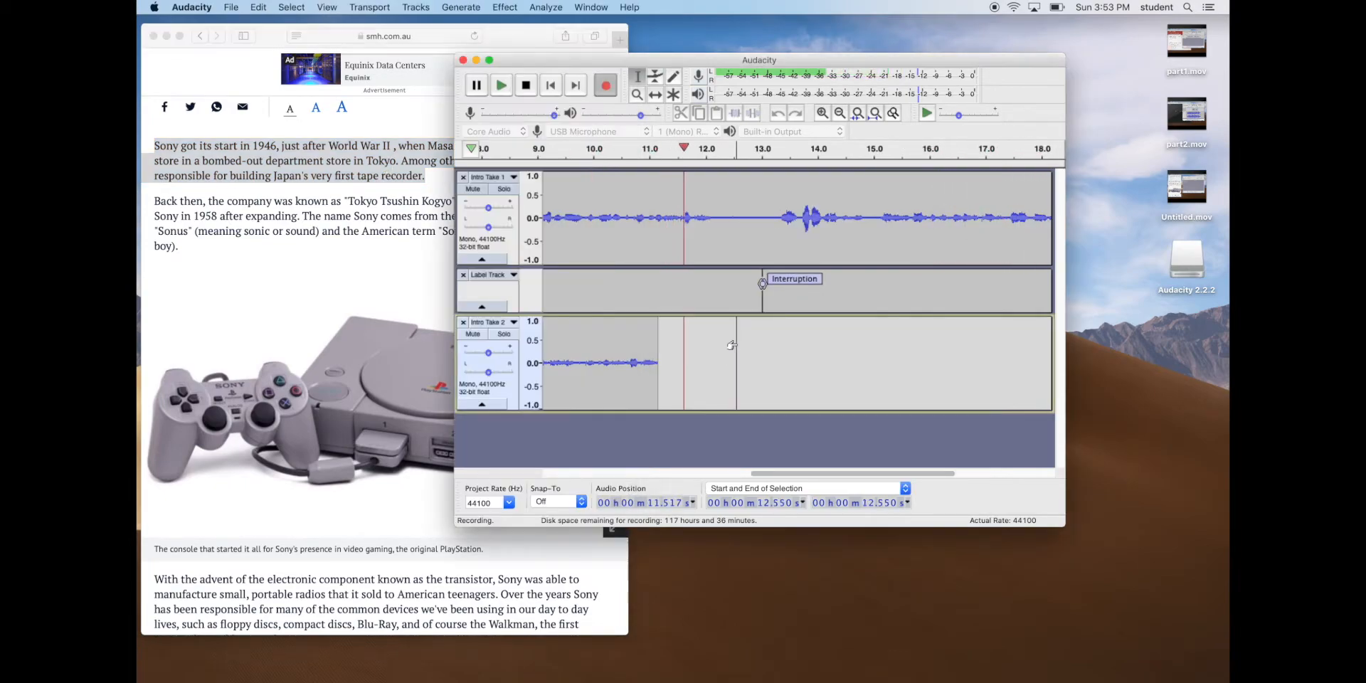
click(526, 84)
scroll(605, 306, left, 10)
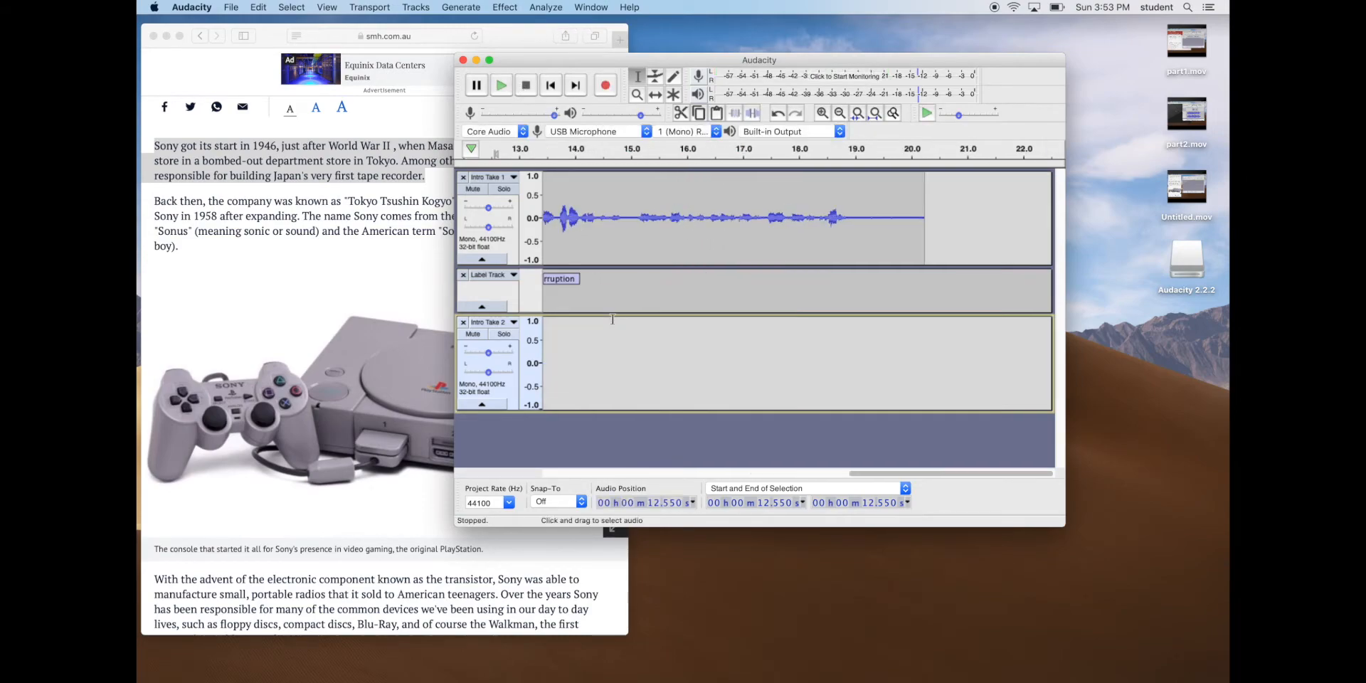
Play both takes together from the start, and play Intro Take 2 alone with Intro Take 1 muted.
click(543, 370)
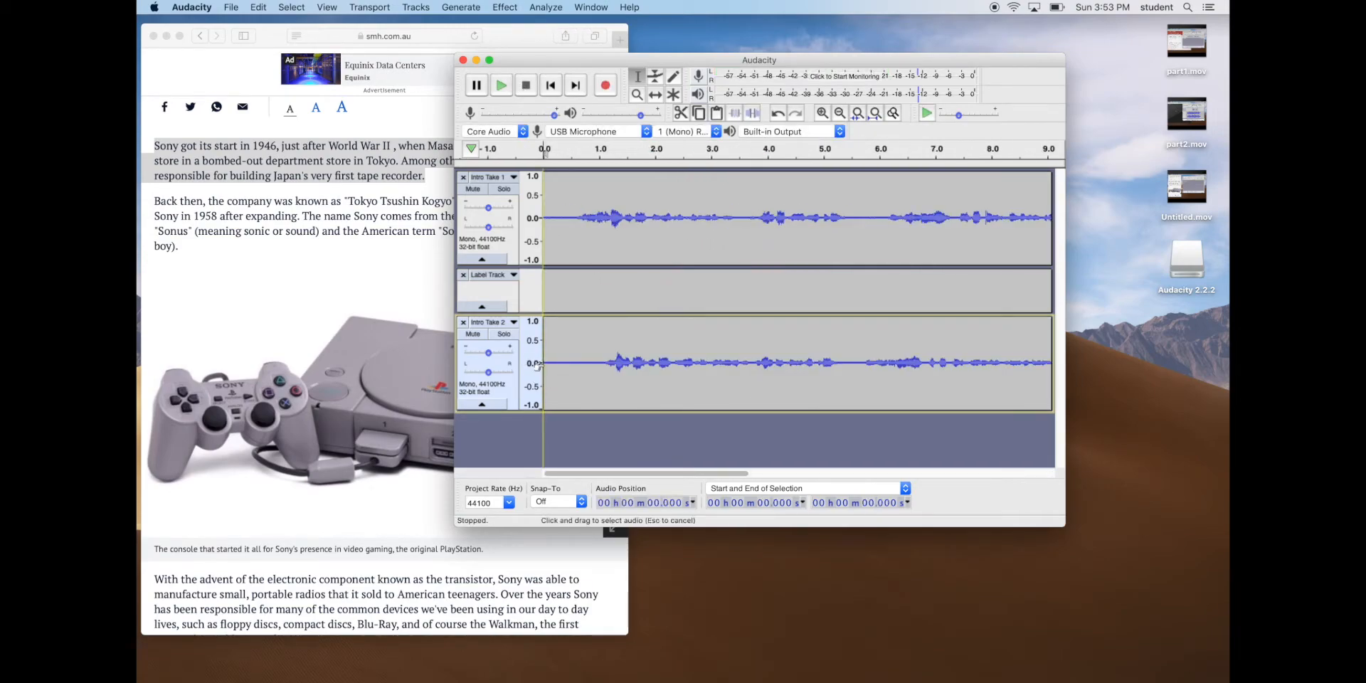
click(500, 85)
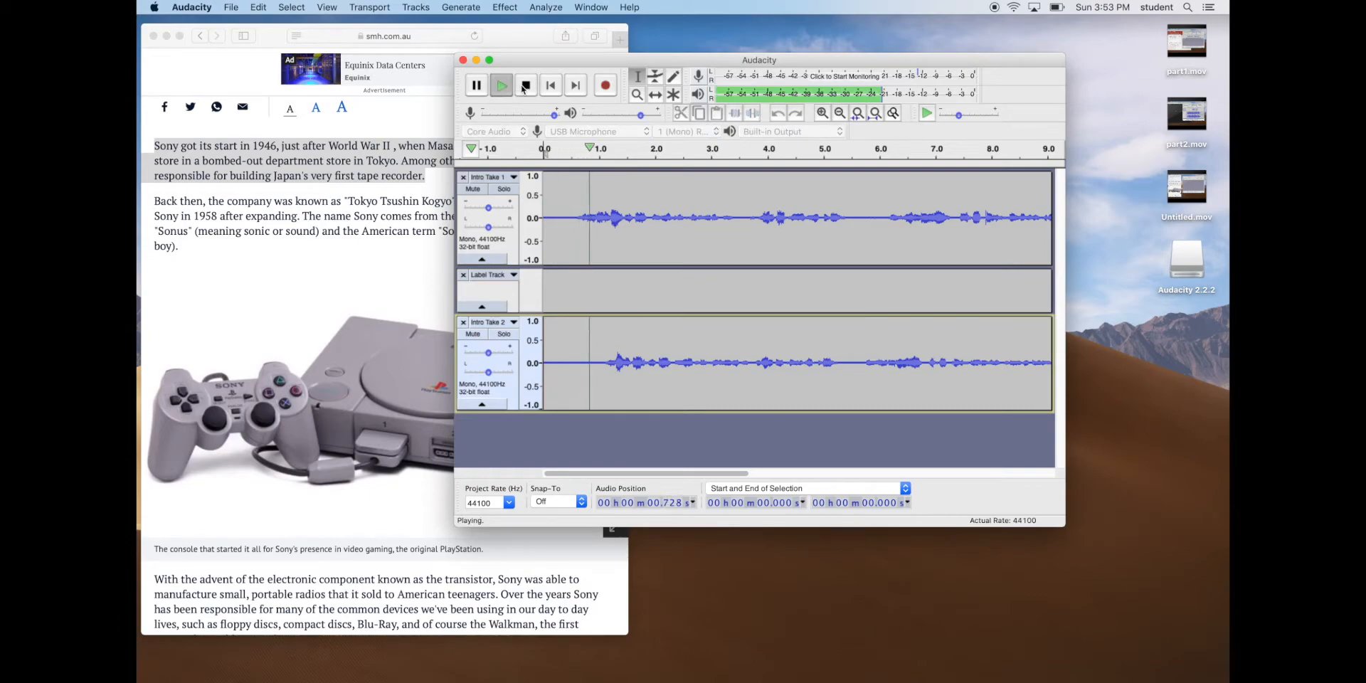
click(523, 98)
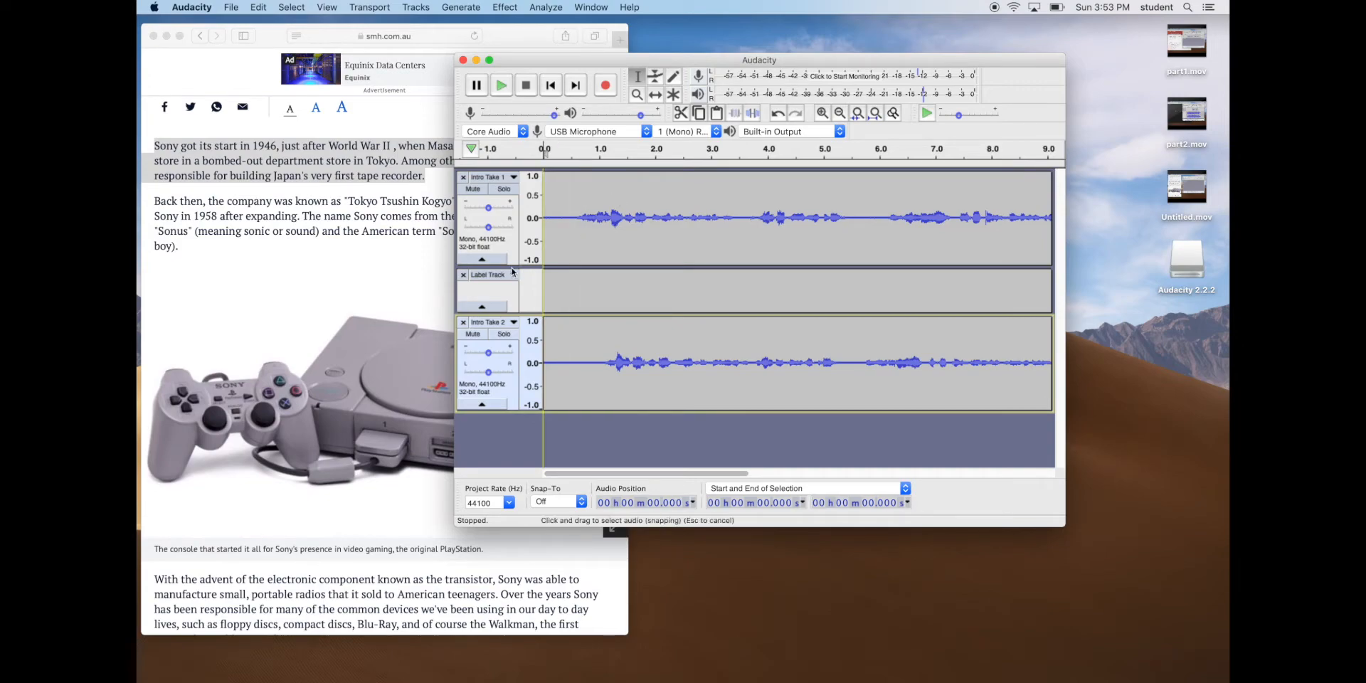
click(473, 188)
click(502, 87)
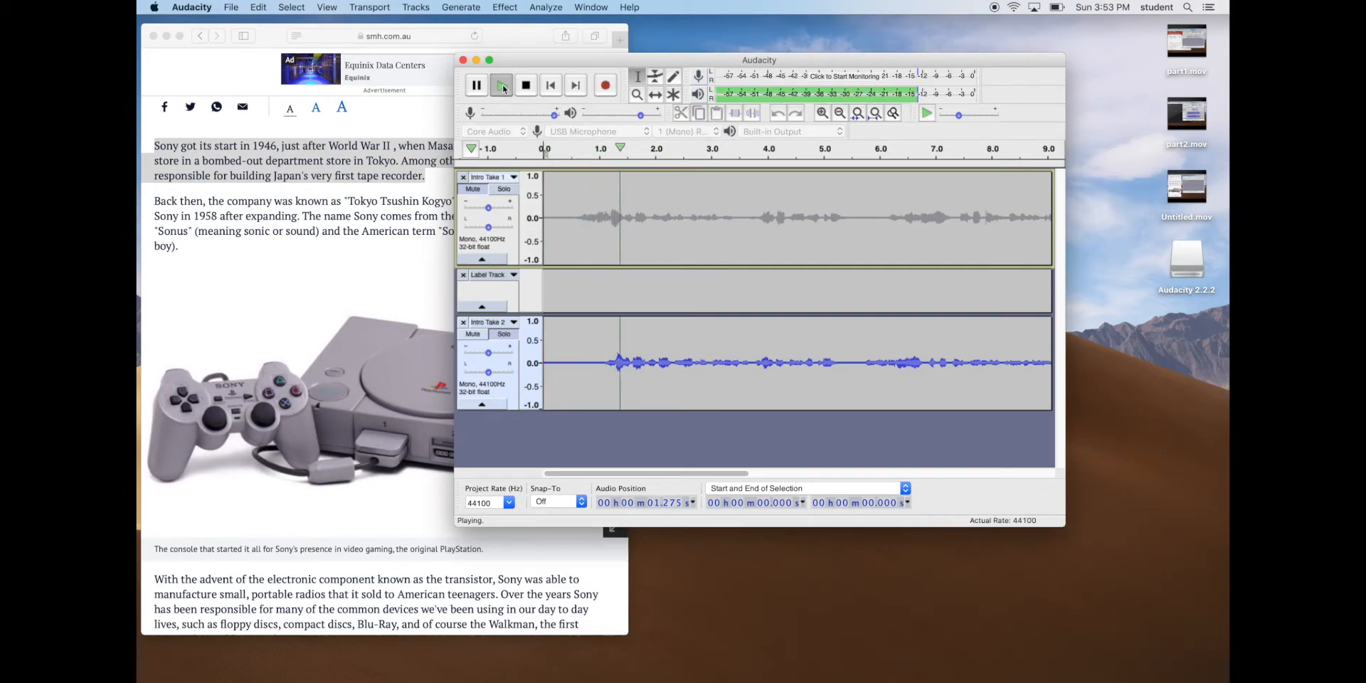
click(526, 86)
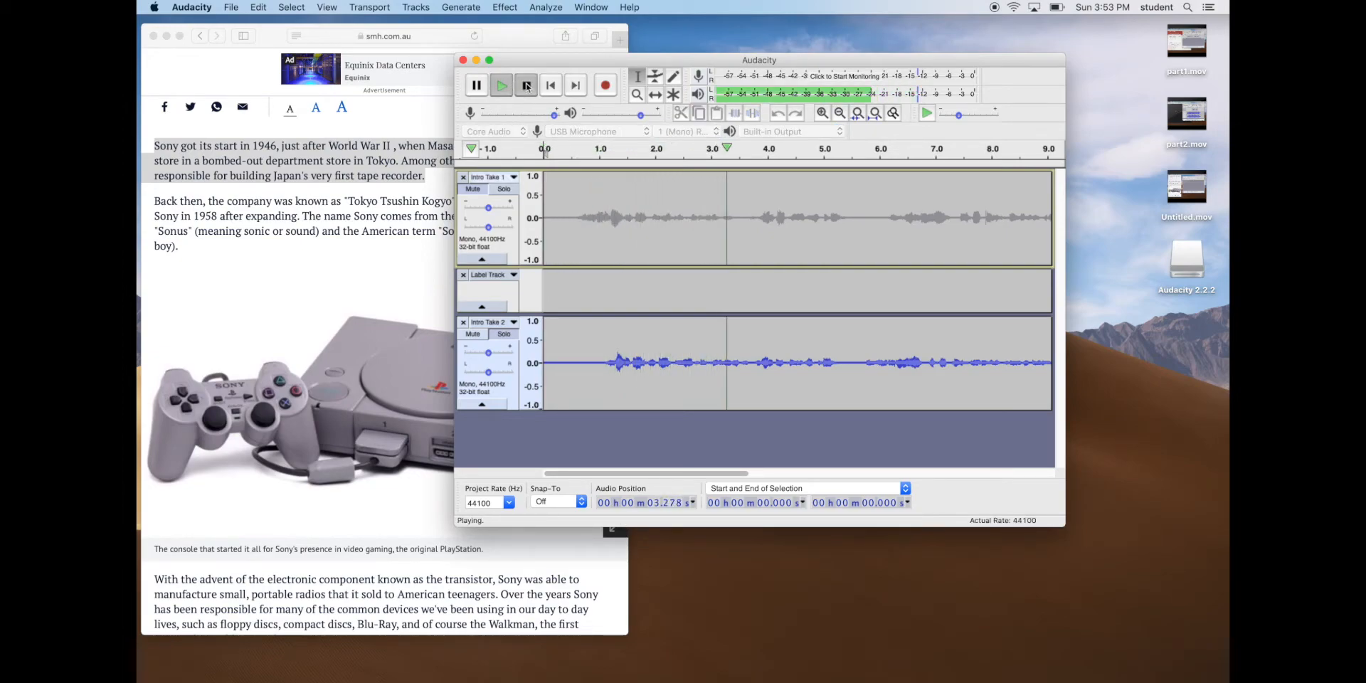
Unmute Intro Take 1 and play it alone from near the start with Intro Take 2 silenced.
click(474, 190)
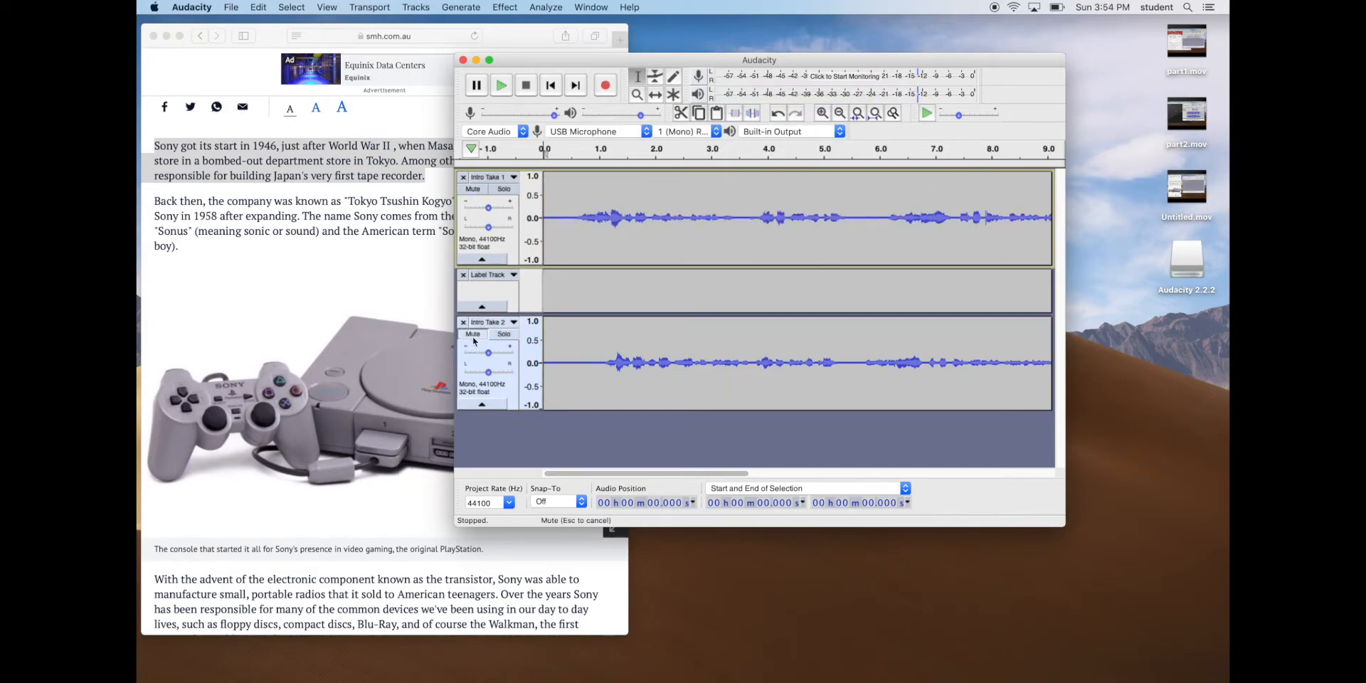
click(503, 189)
click(550, 214)
click(510, 88)
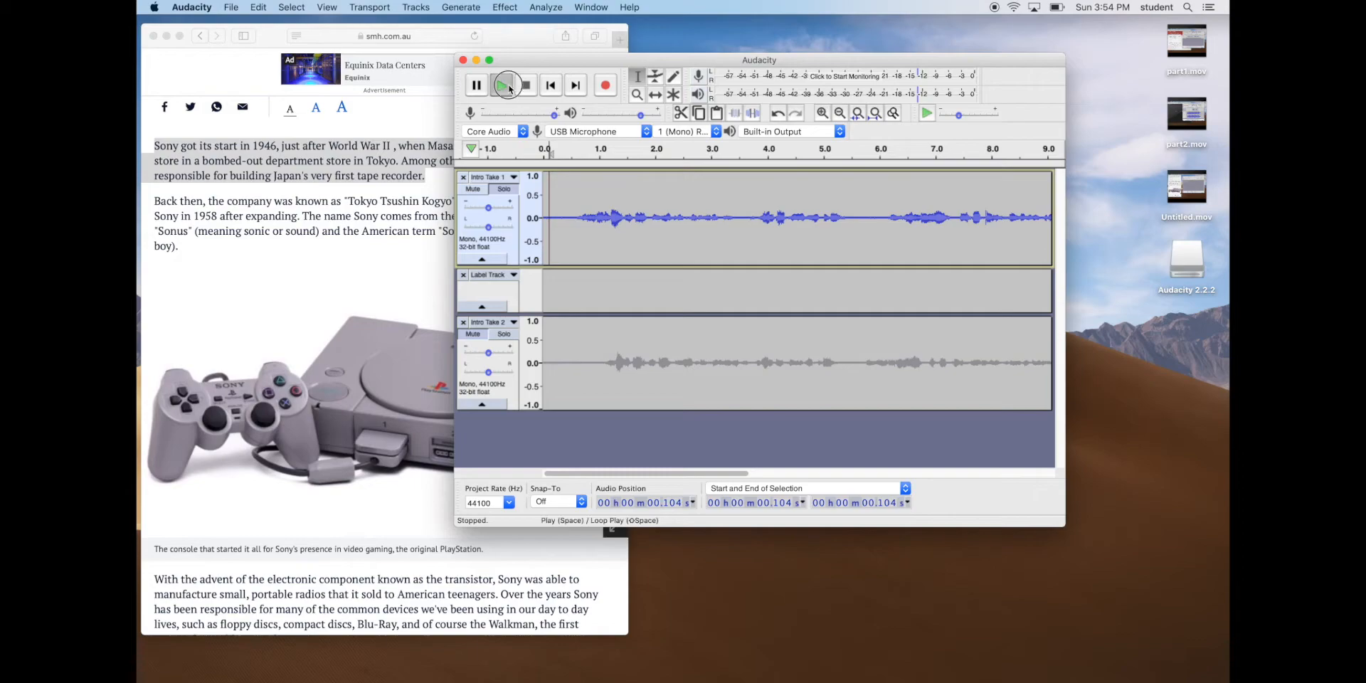
click(526, 85)
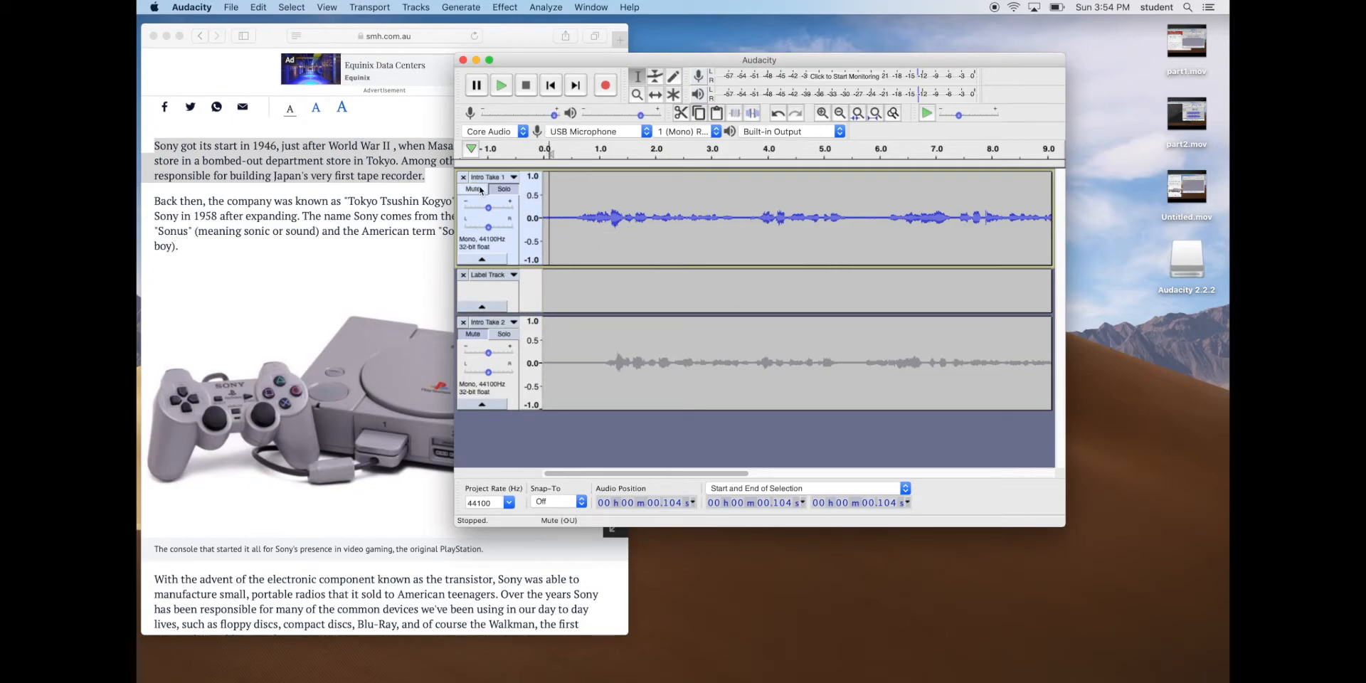
Silence Intro Take 1 and listen to Intro Take 2, replaying only its first 5.515 s as a selection.
click(472, 334)
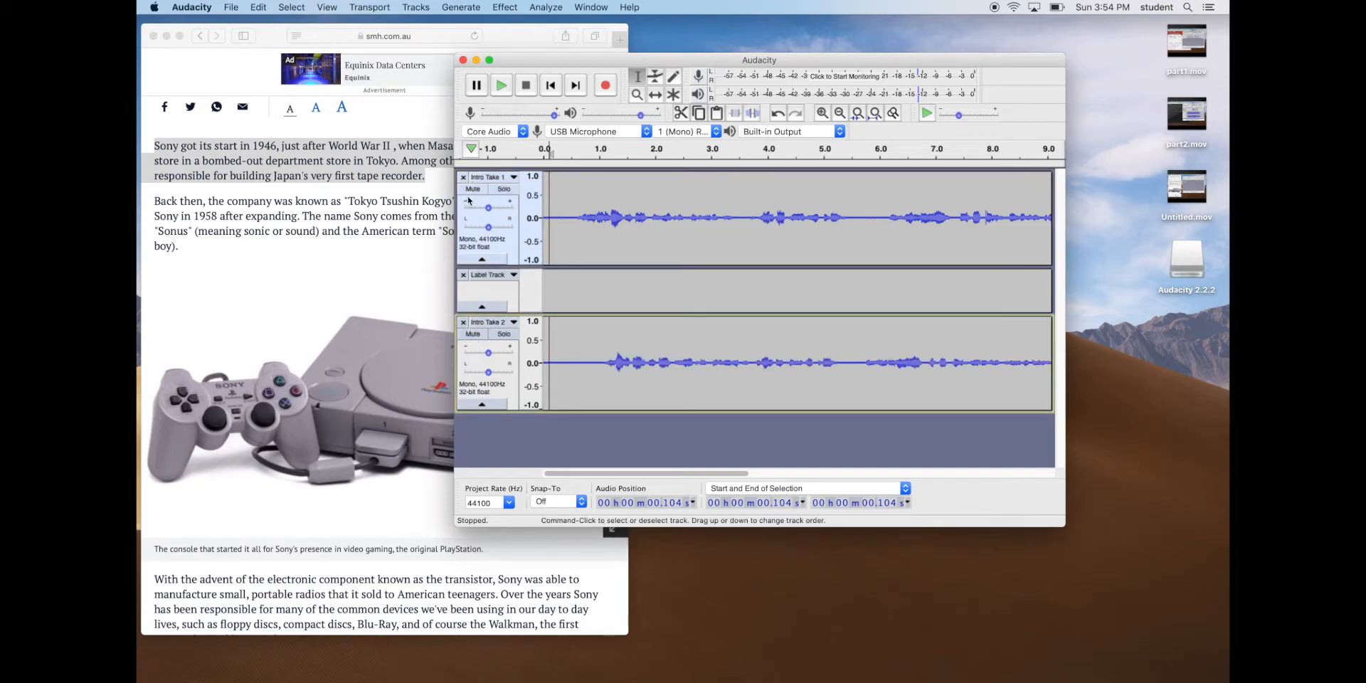
click(473, 191)
click(506, 90)
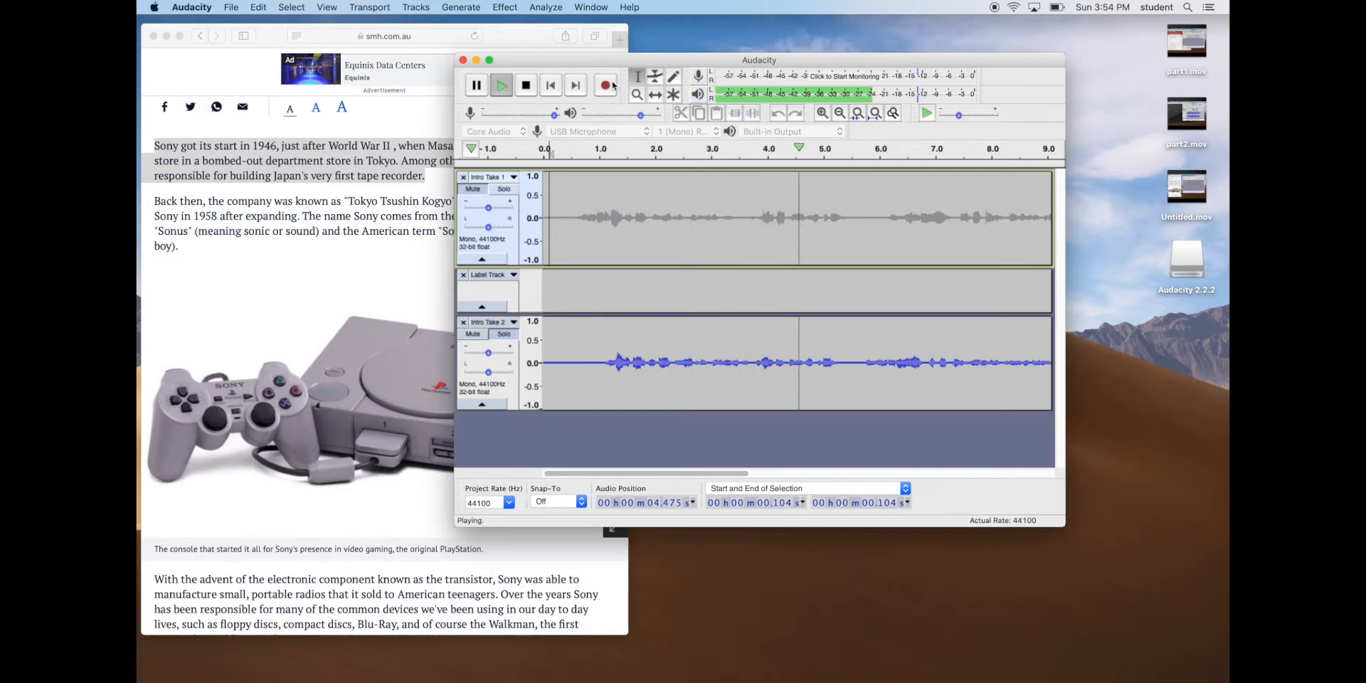
click(526, 84)
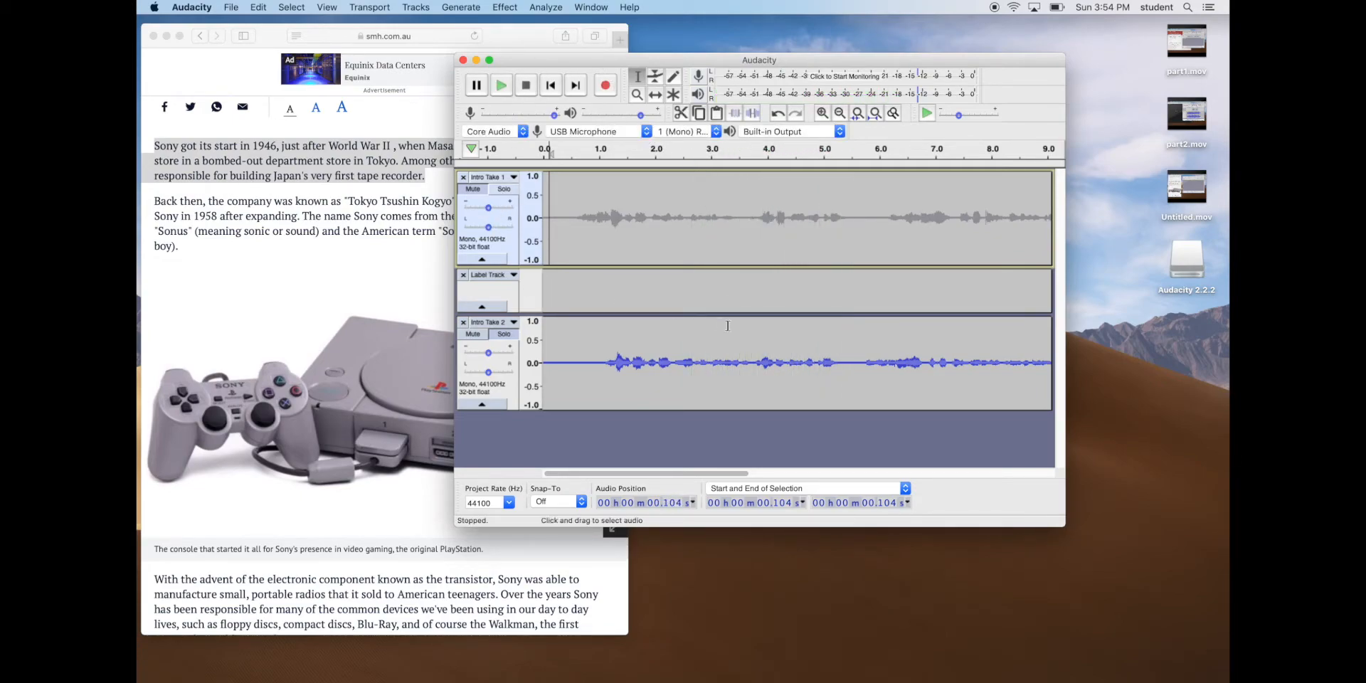
drag(853, 370, 503, 366)
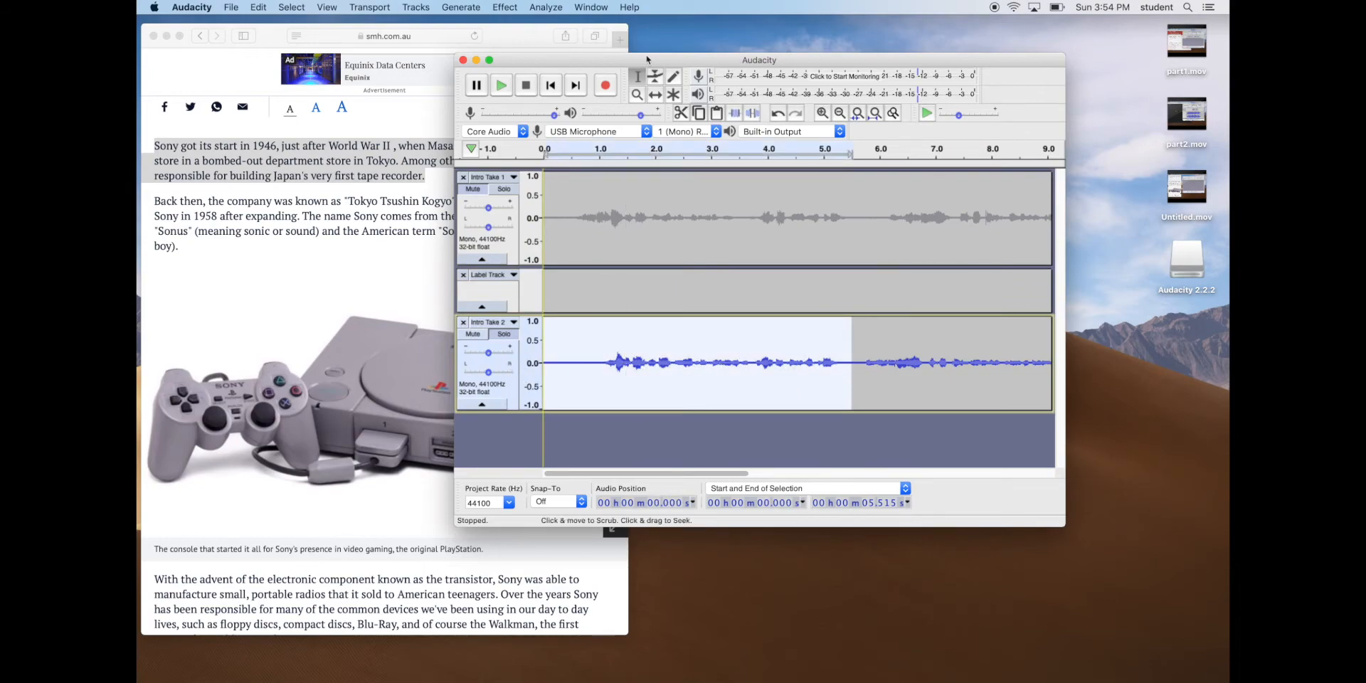
click(501, 86)
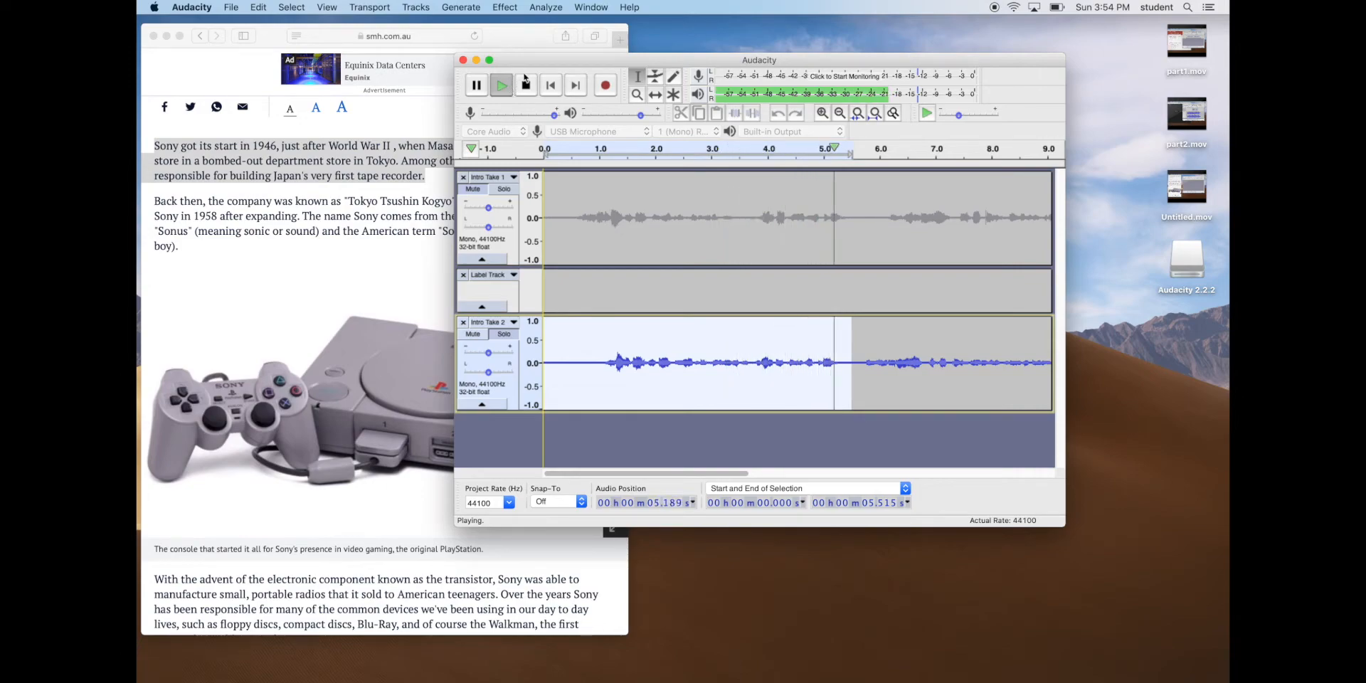
click(526, 87)
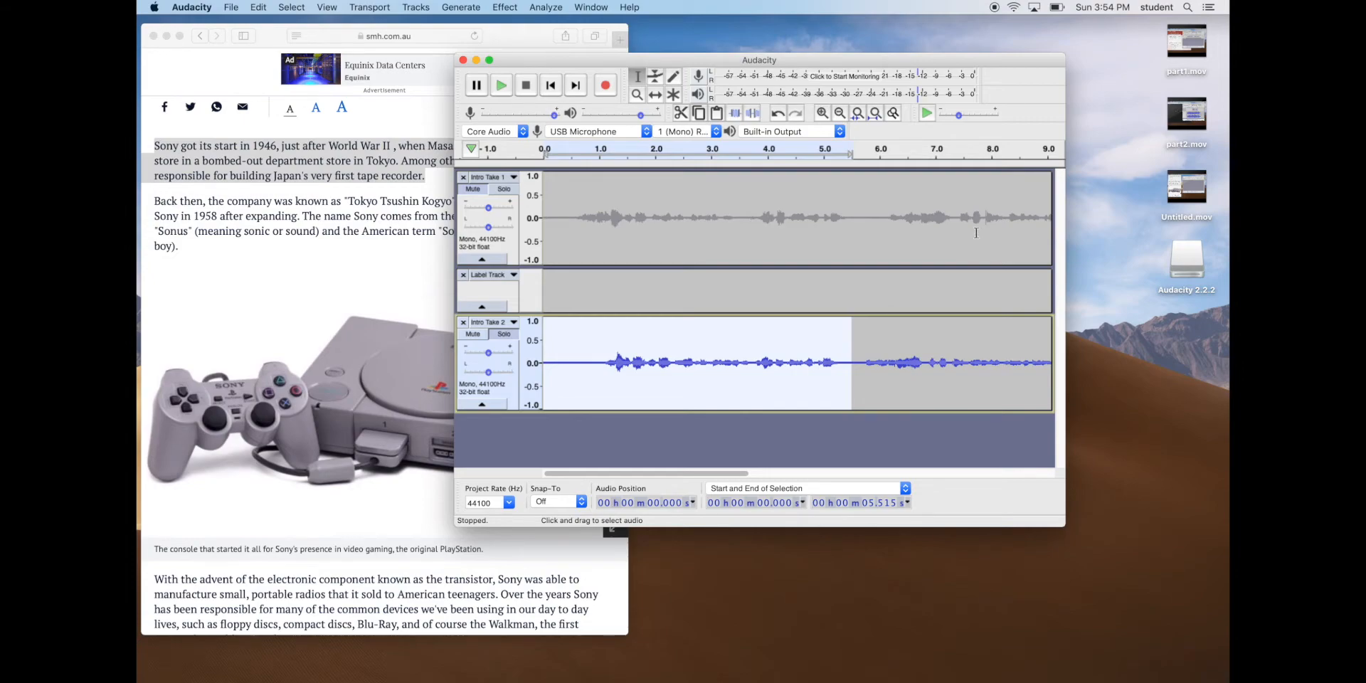
Mute Intro Take 2, make Intro Take 1 audible again, and play its opening section.
click(473, 333)
click(469, 191)
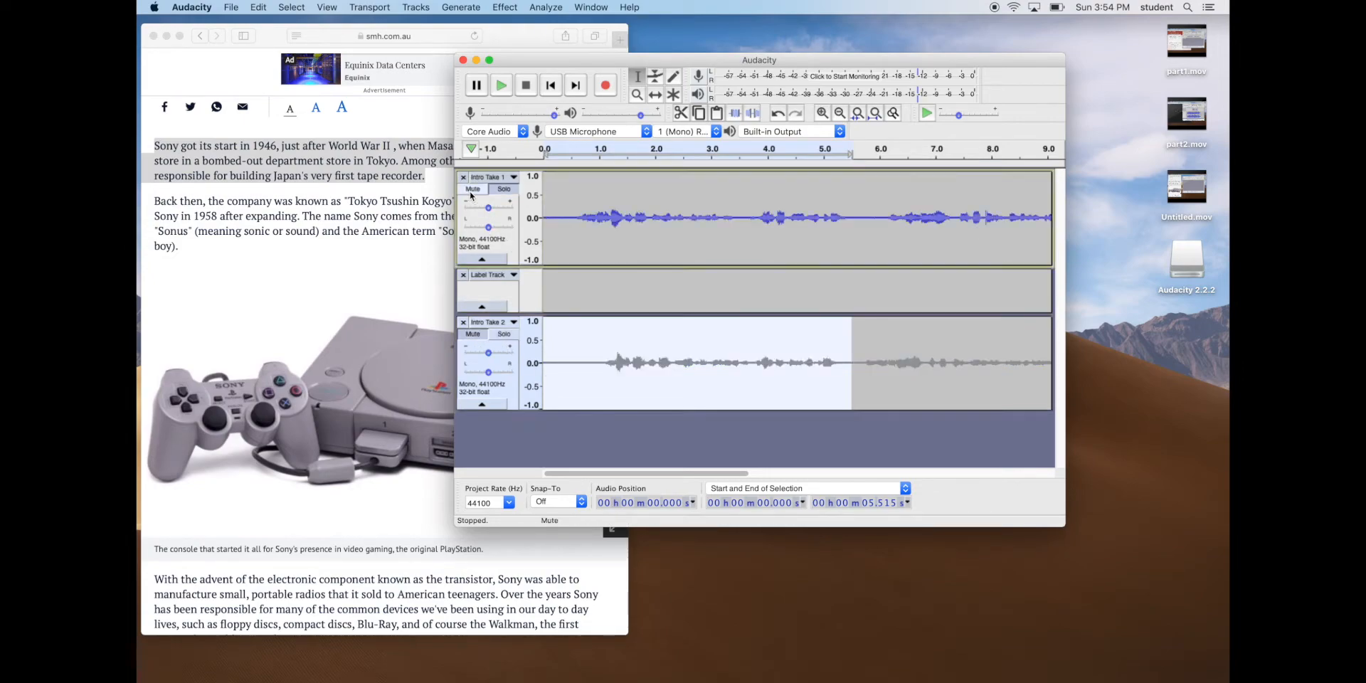
click(504, 86)
Select the opening of Intro Take 1 from 0 s to the pause at 5.689 s and delete it.
click(858, 221)
mouse_move(857, 221)
mouse_down()
mouse_move(783, 222)
mouse_move(855, 229)
mouse_up()
click(867, 222)
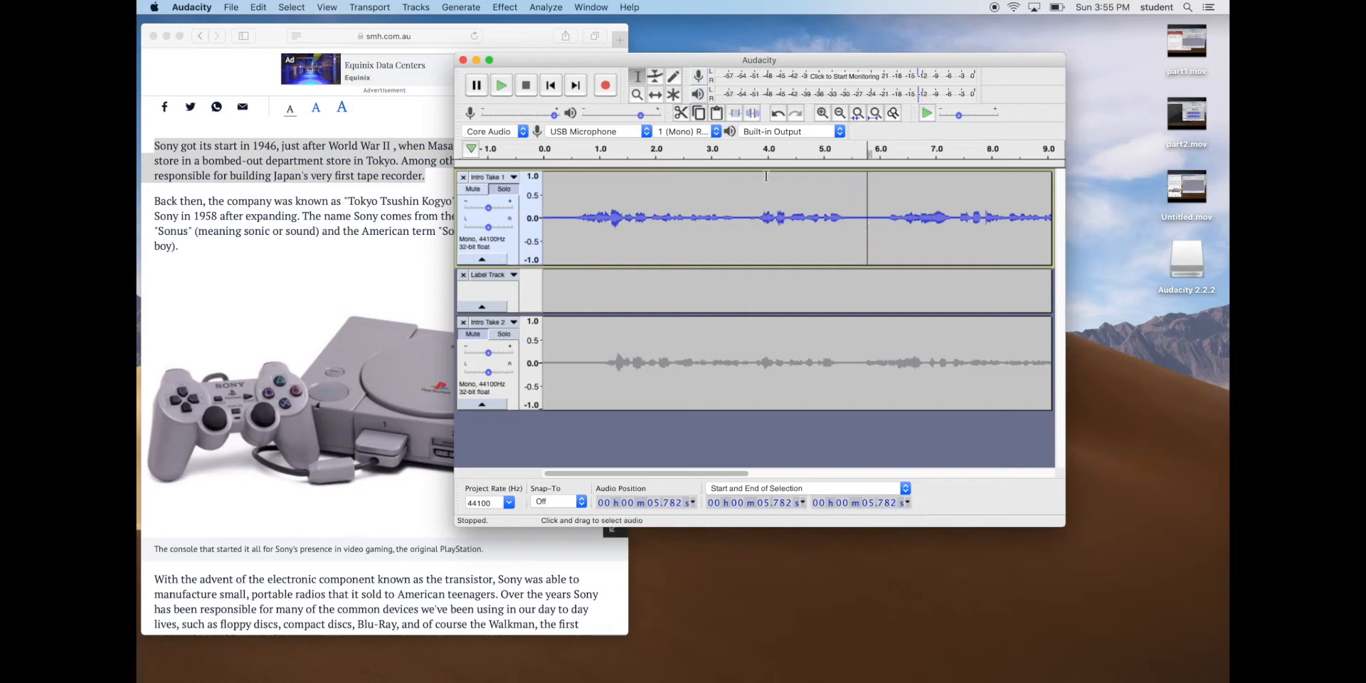
click(862, 220)
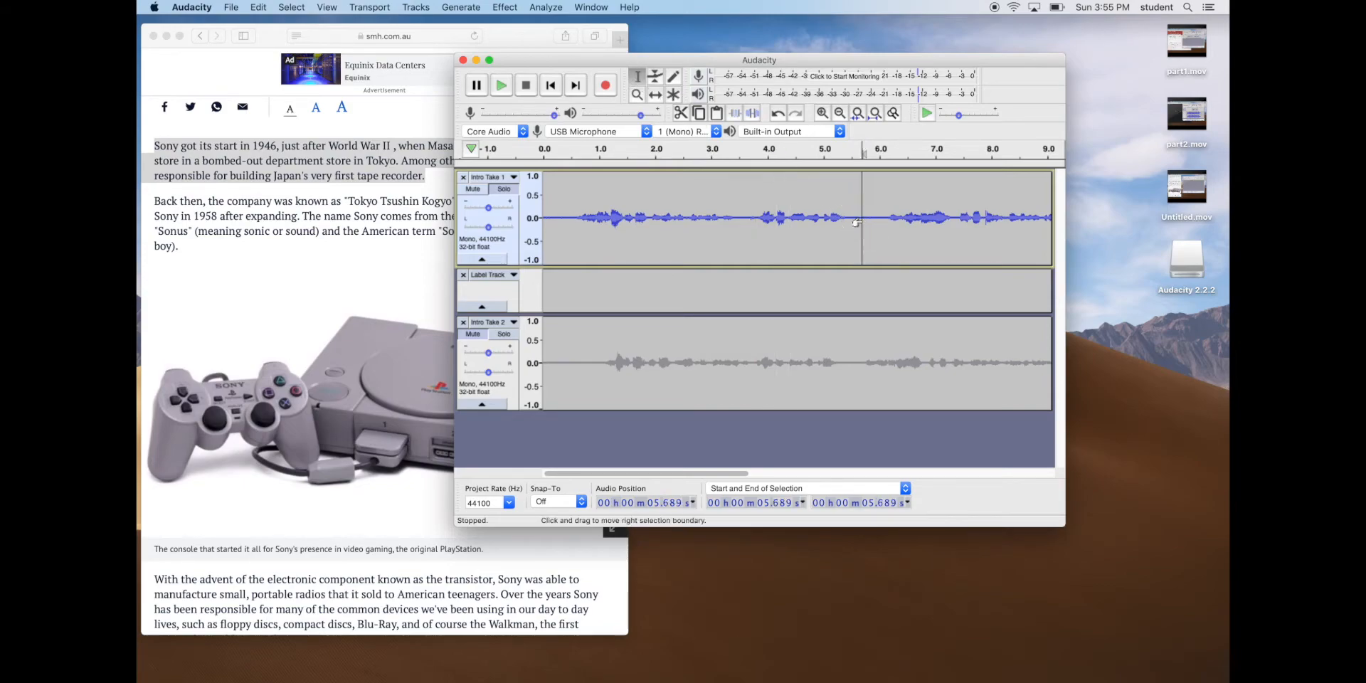
shift+click(546, 221)
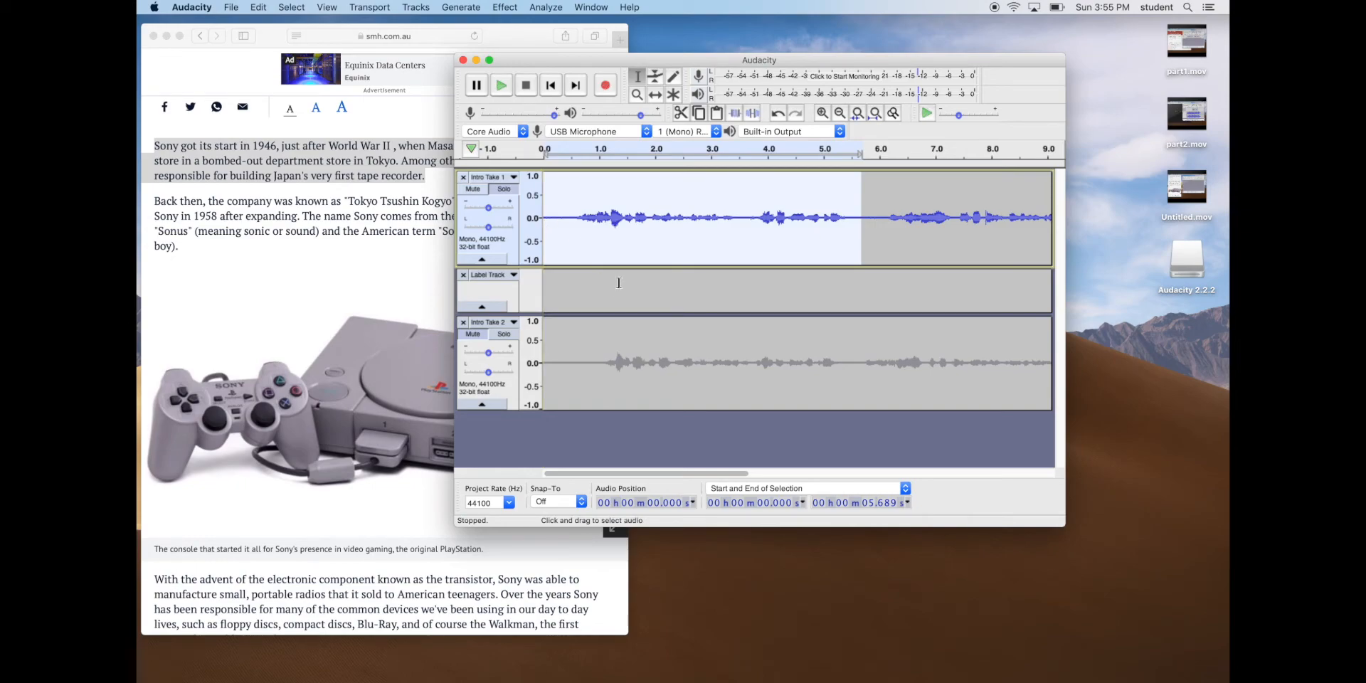
key(Delete)
Copy the first 5.492 s of Intro Take 2 and paste it at 0 s in Intro Take 1.
click(851, 369)
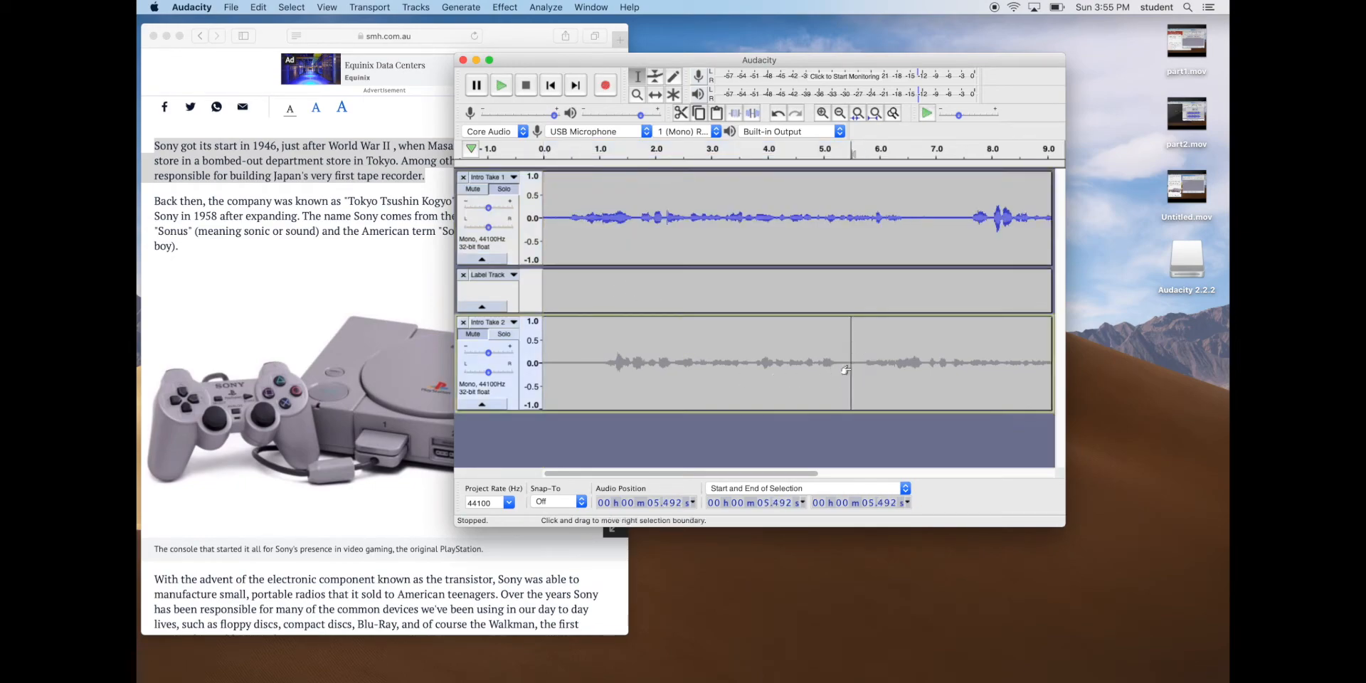
drag(605, 356, 548, 371)
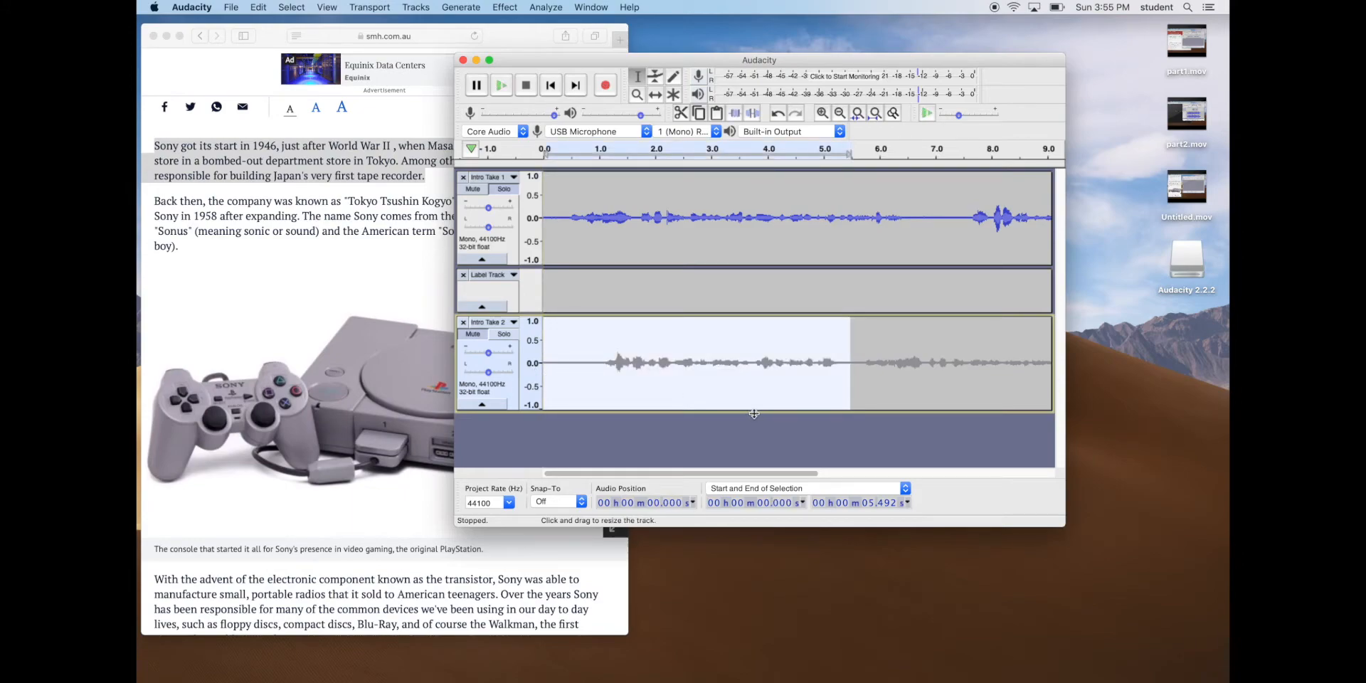
click(258, 7)
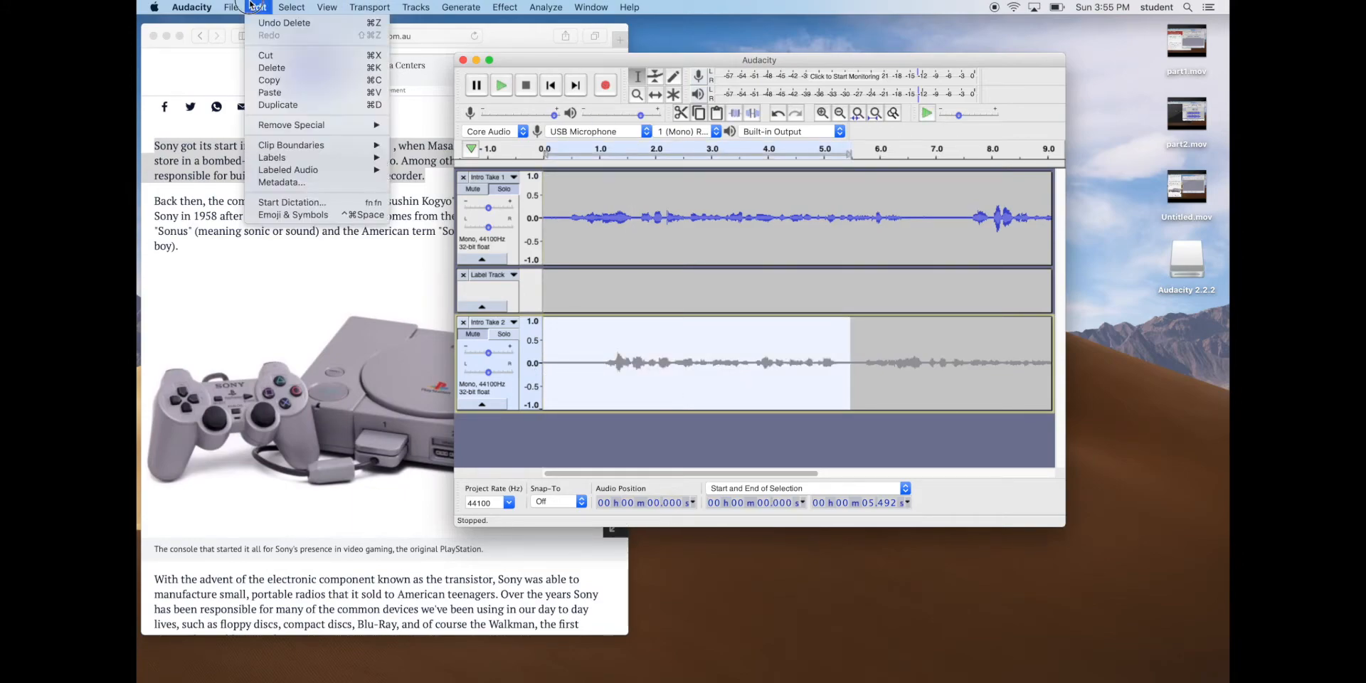
click(288, 80)
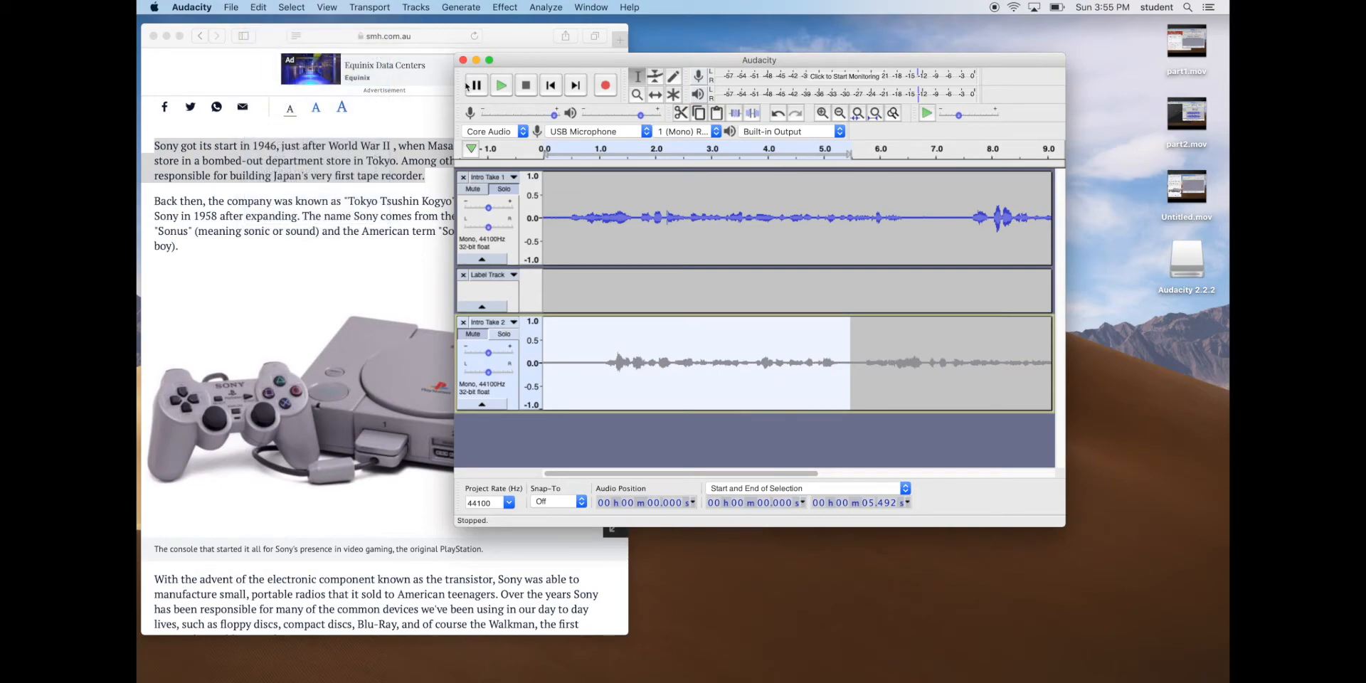
click(545, 217)
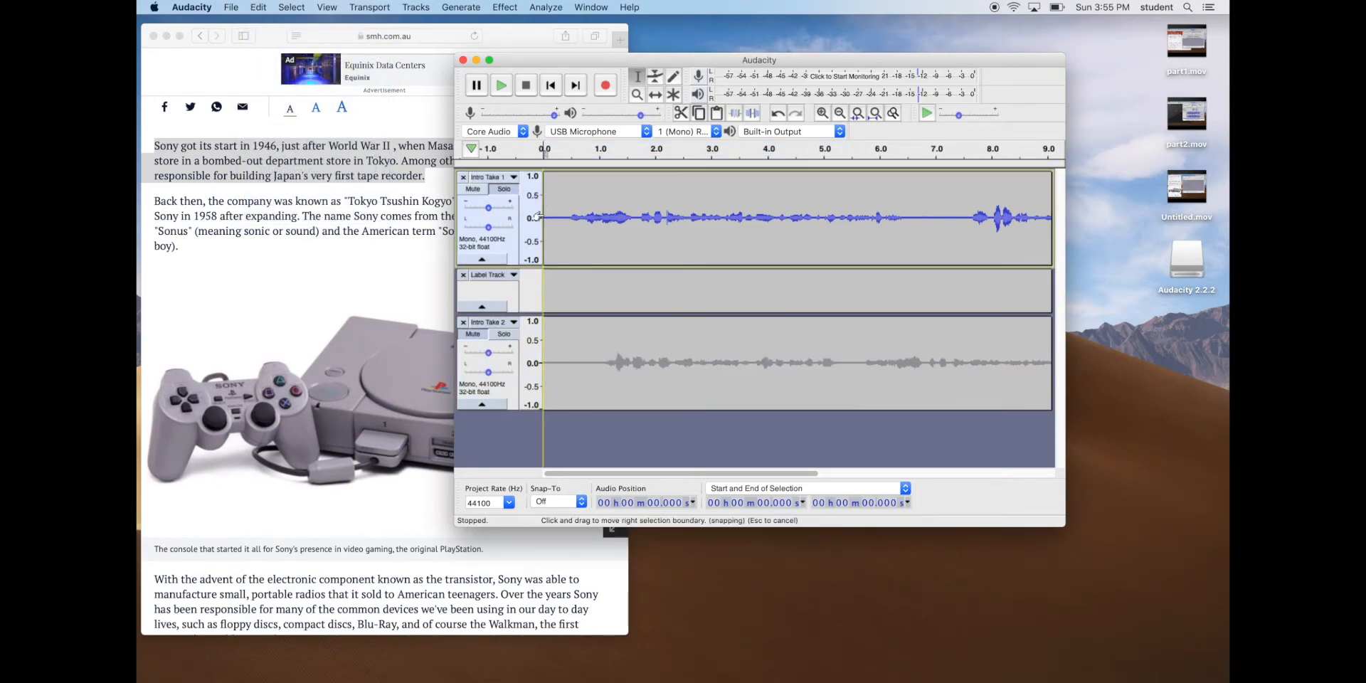
click(259, 7)
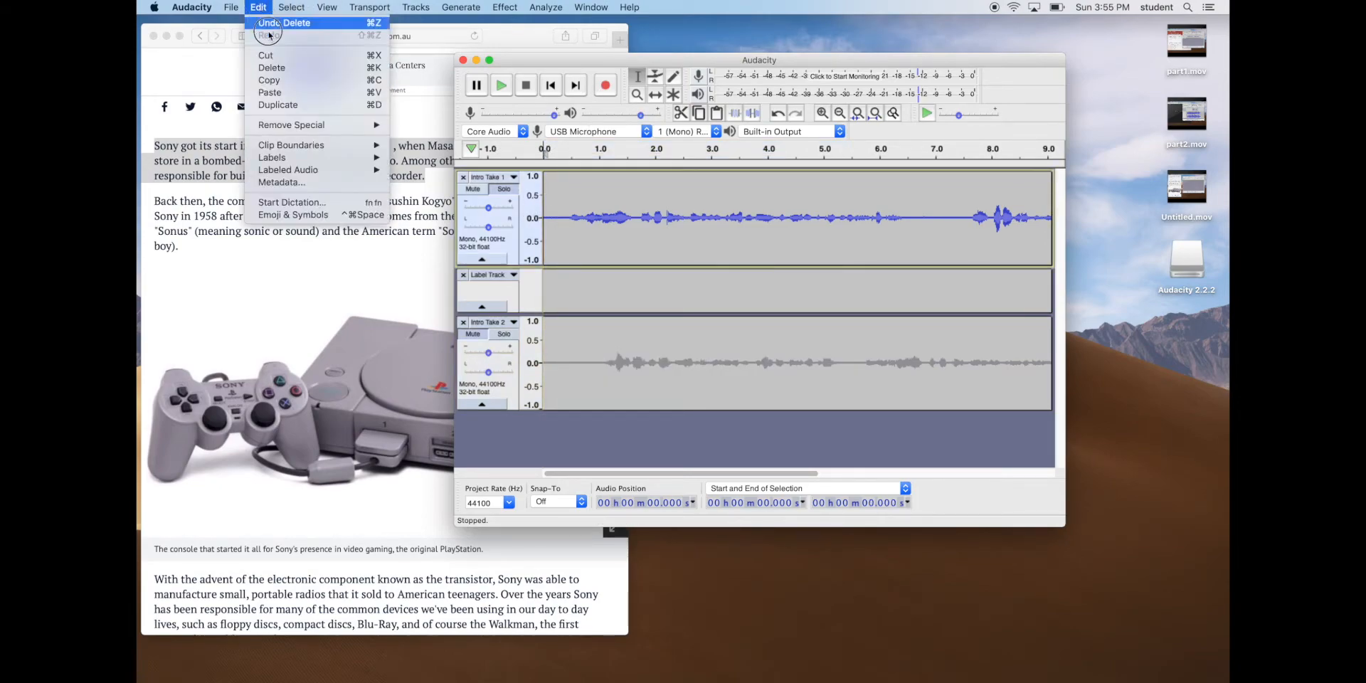
click(290, 98)
Delete the short pause around the paste joint in Intro Take 1 and the first 0.580 s of silence.
drag(864, 225, 844, 225)
key(Delete)
click(792, 235)
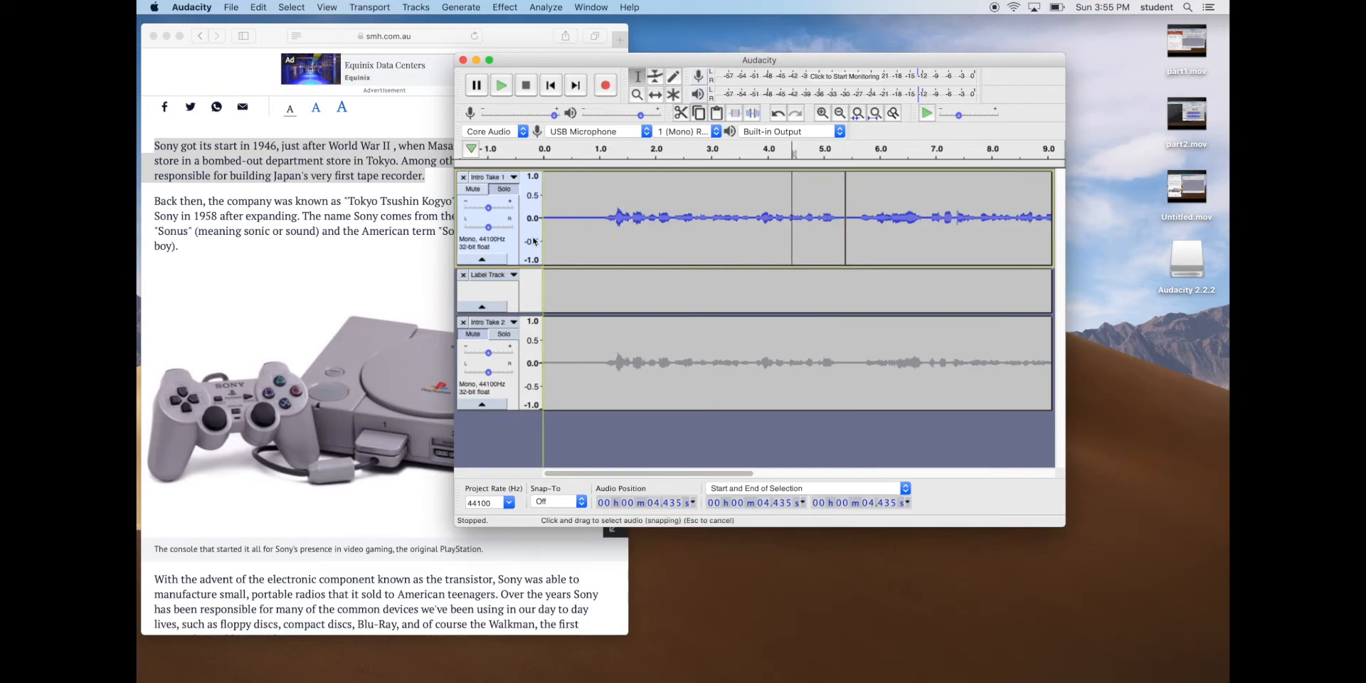
drag(576, 217, 526, 218)
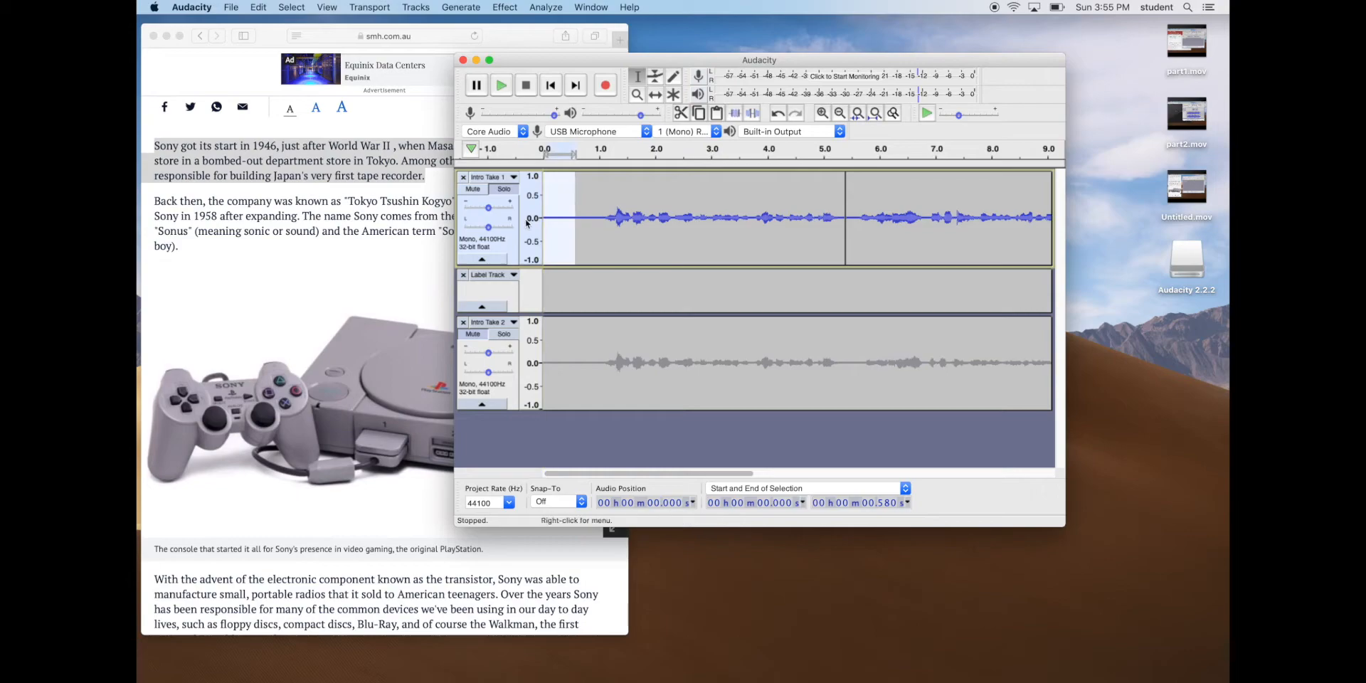
key(Delete)
Play the edited Intro Take 1 from near the start past the joint, and stop playback.
click(546, 228)
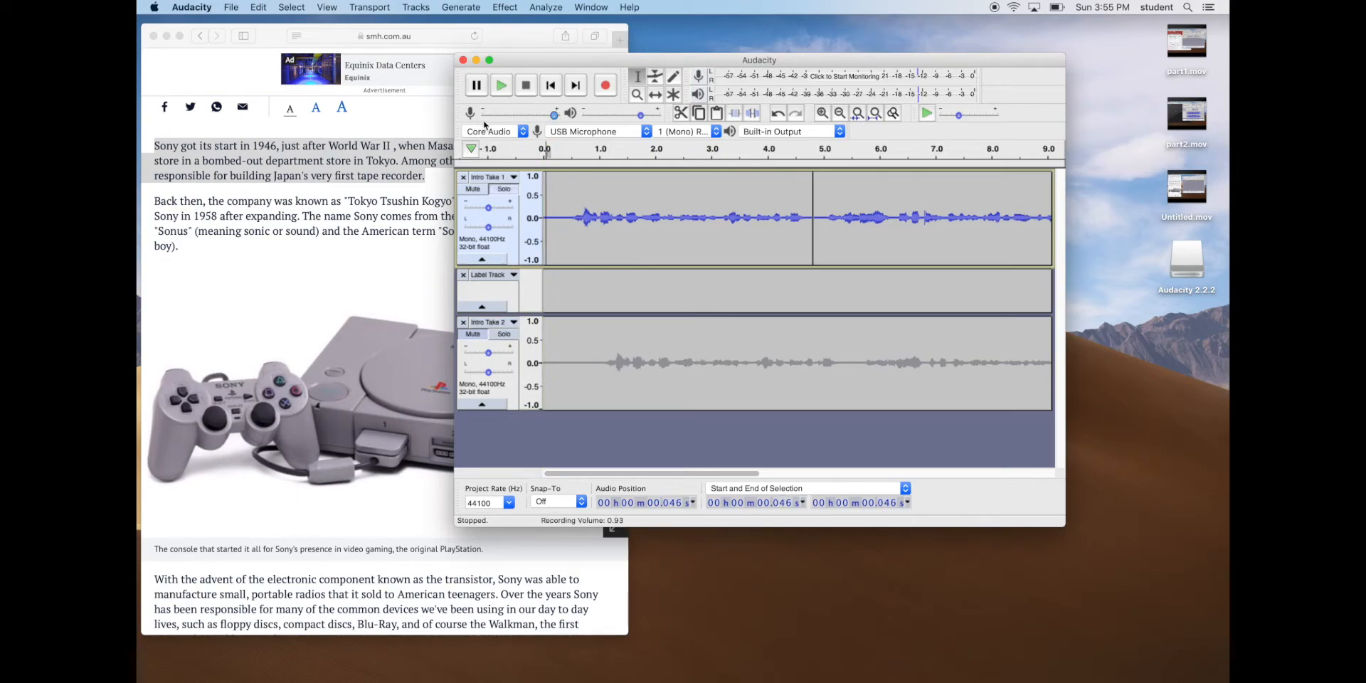
click(501, 88)
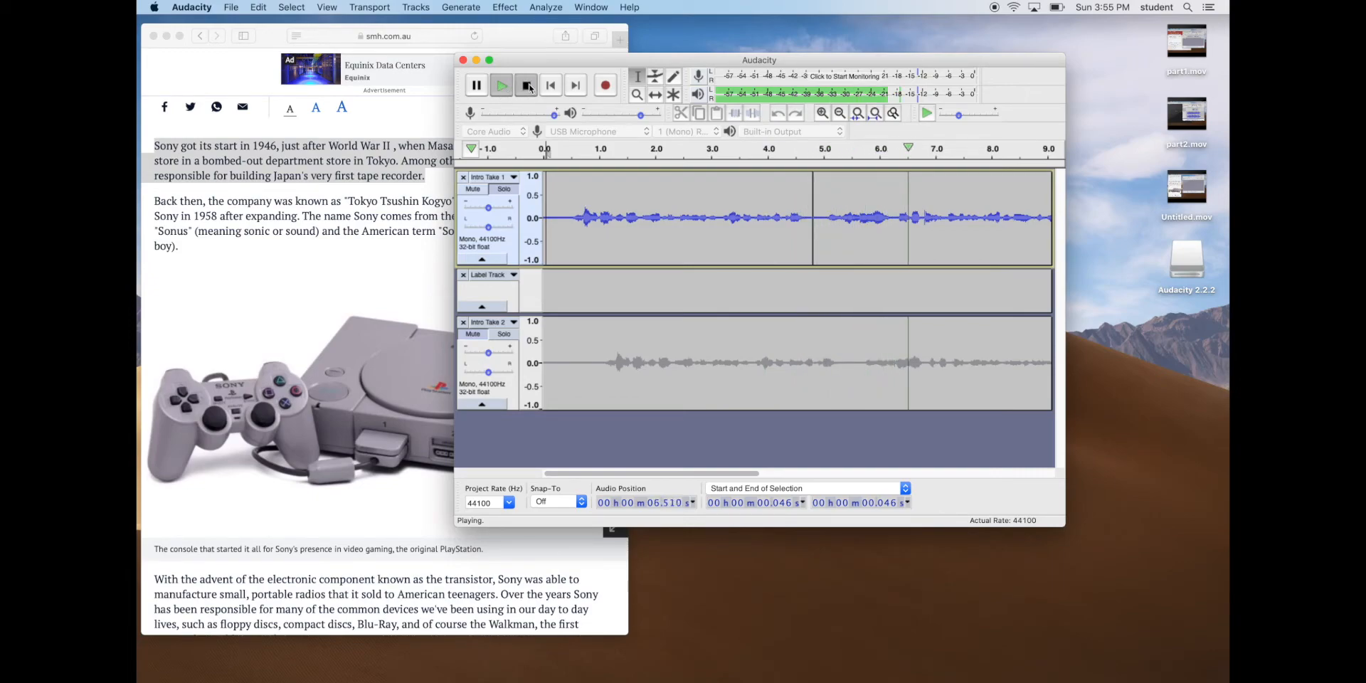
click(526, 87)
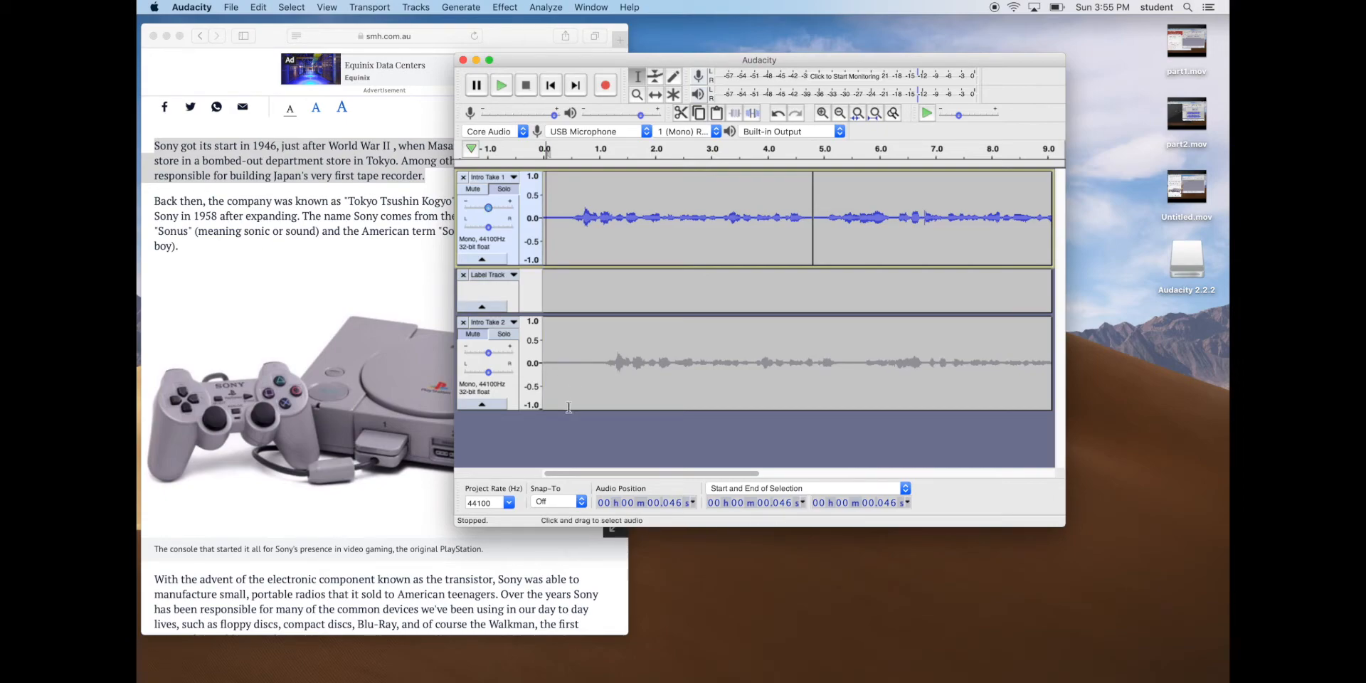
Record a short passage onto the end of Intro Take 1 and delete the track from 18.913 s to its end.
click(686, 222)
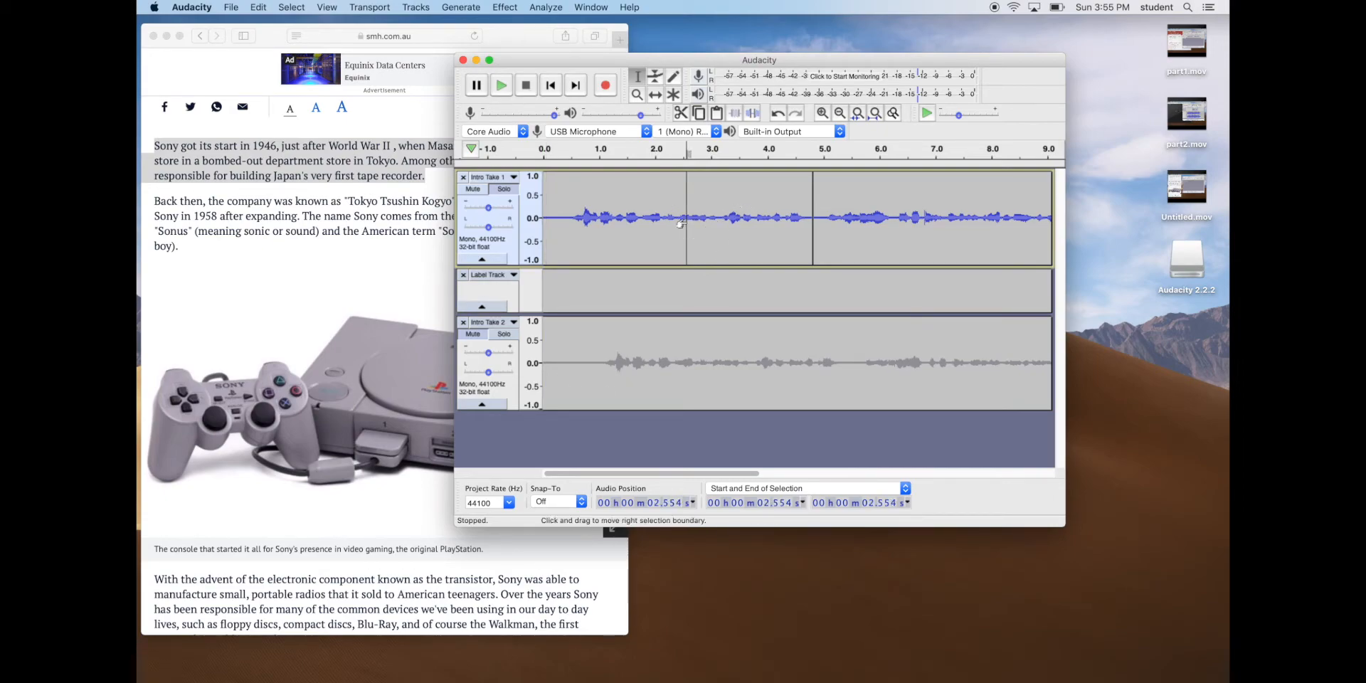
click(607, 91)
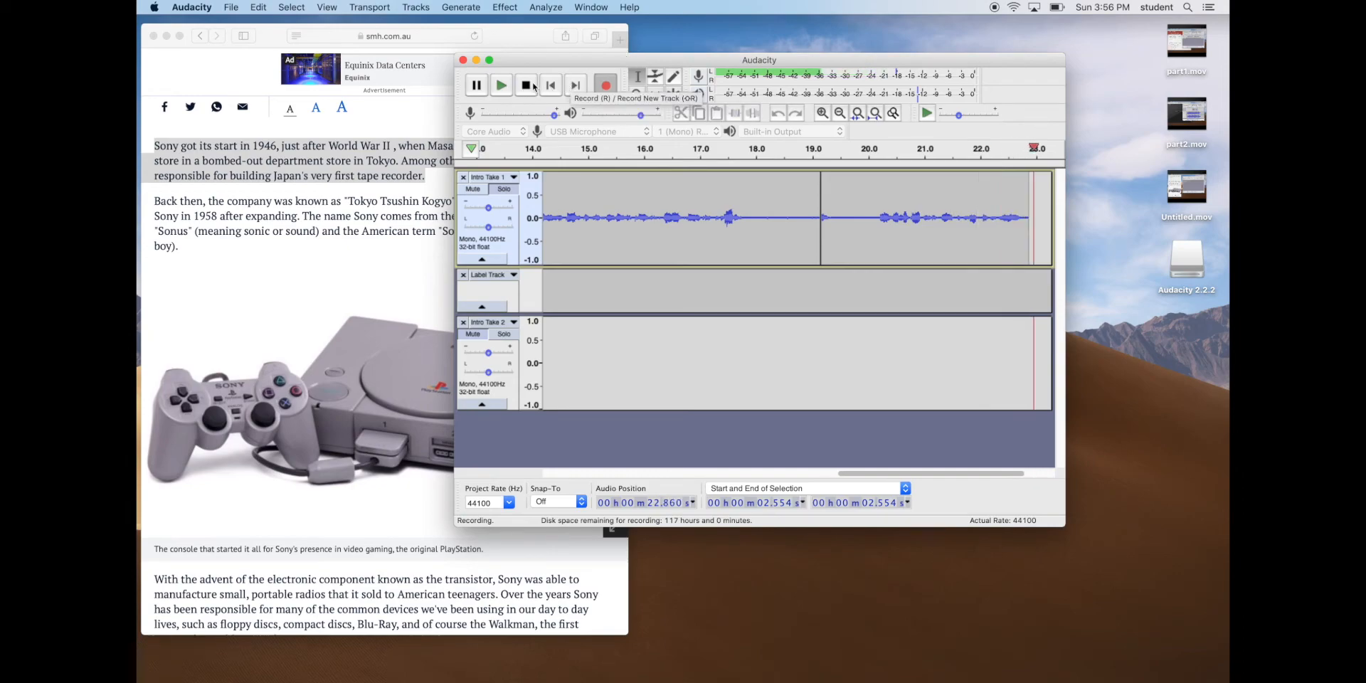
click(530, 86)
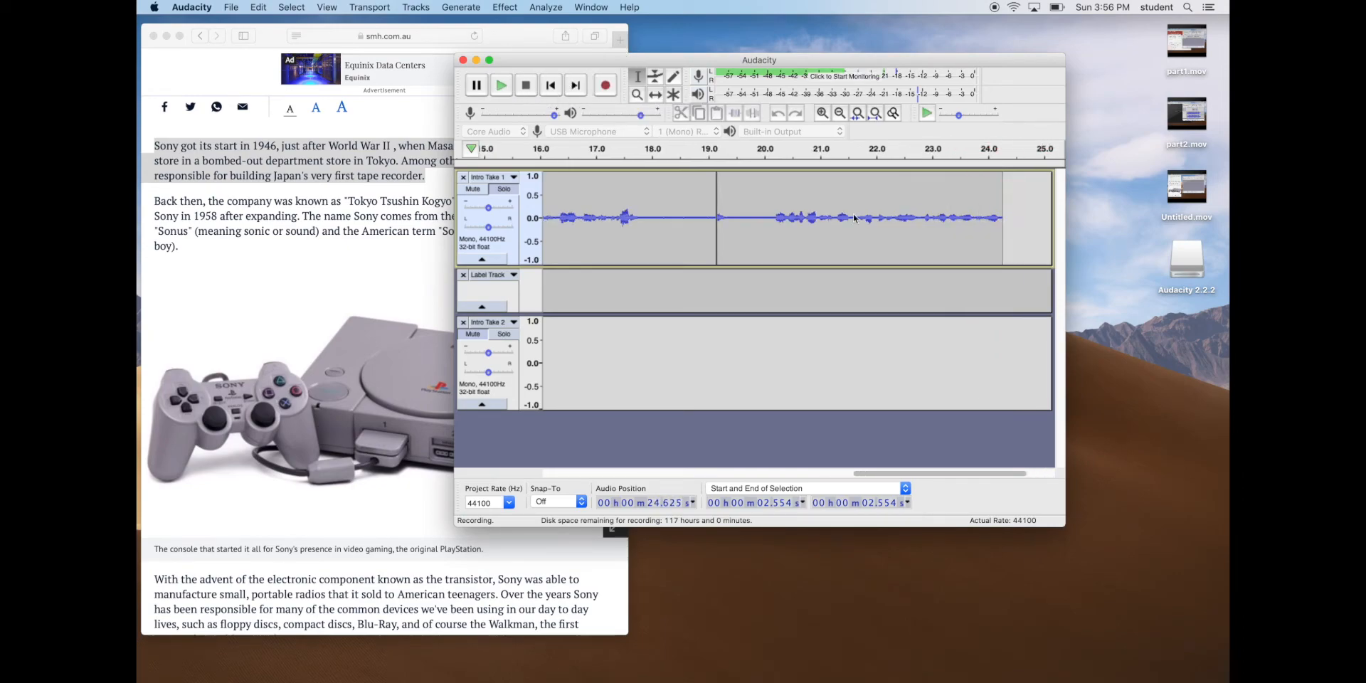
drag(1035, 223, 703, 219)
key(Delete)
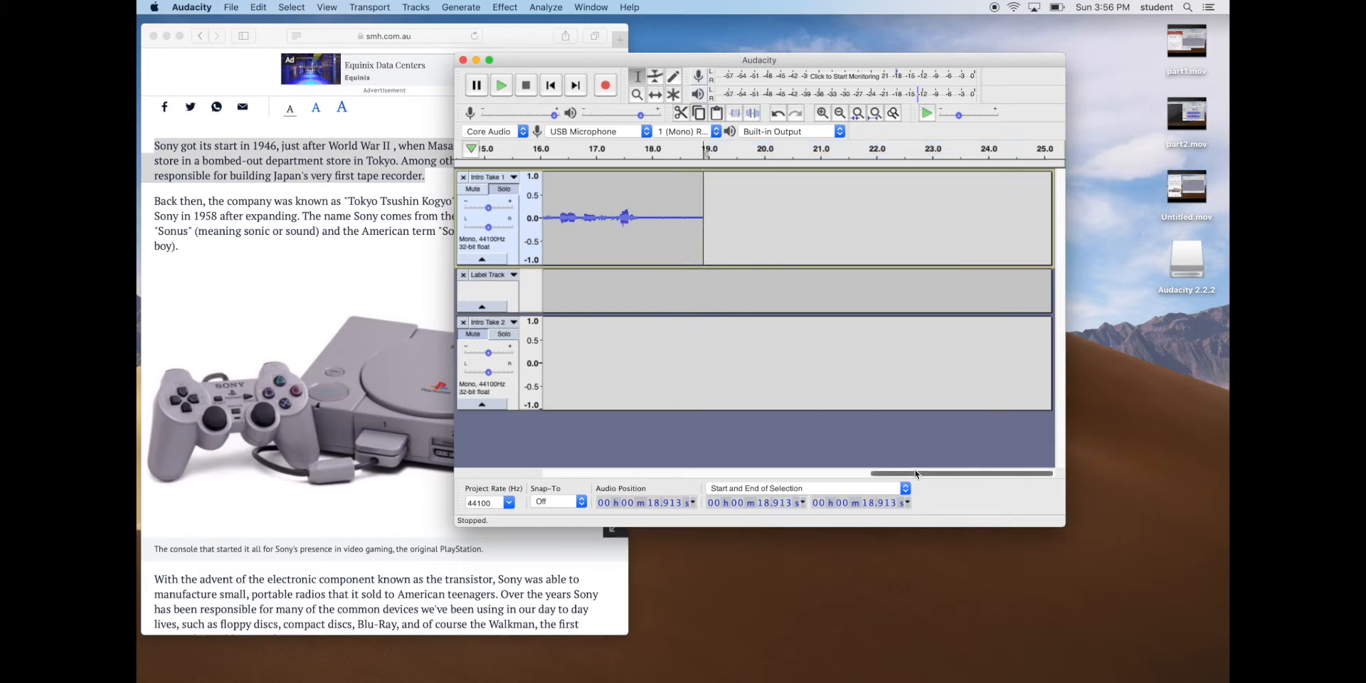
Add a new mono audio track below Intro Take 2 and place the cursor at 0 s.
drag(897, 473, 576, 471)
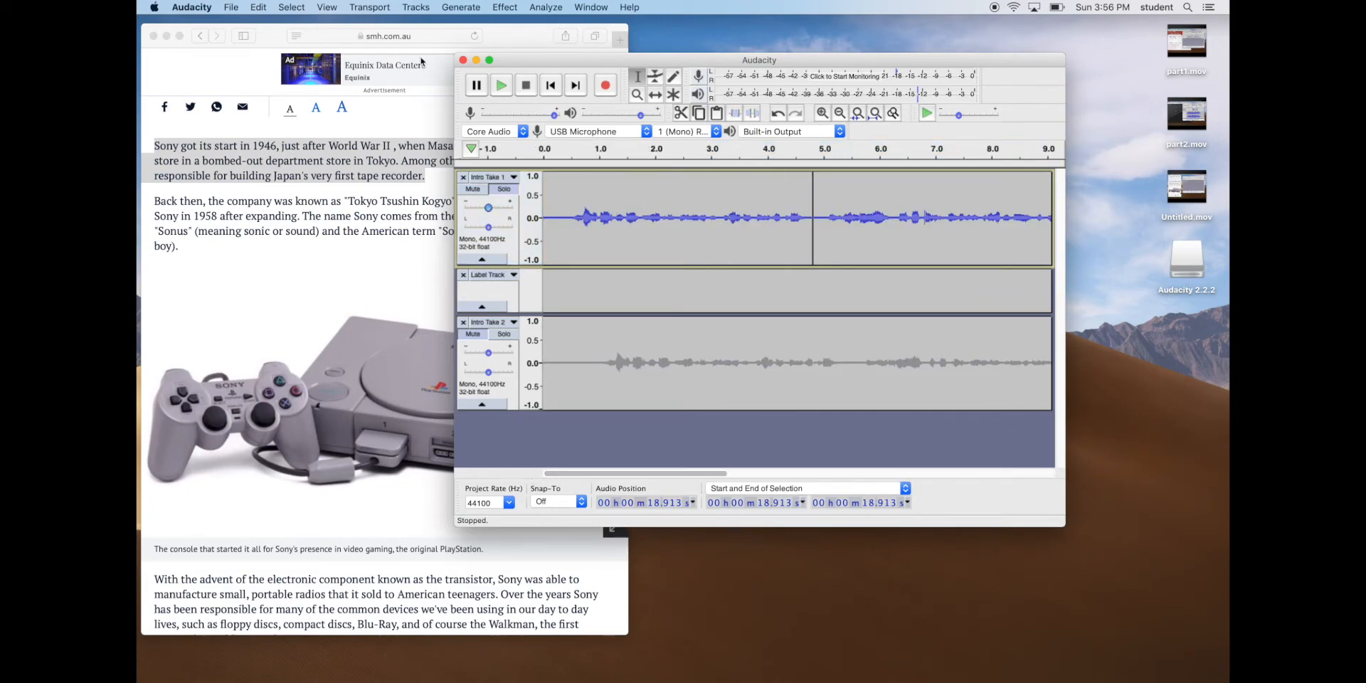
click(426, 7)
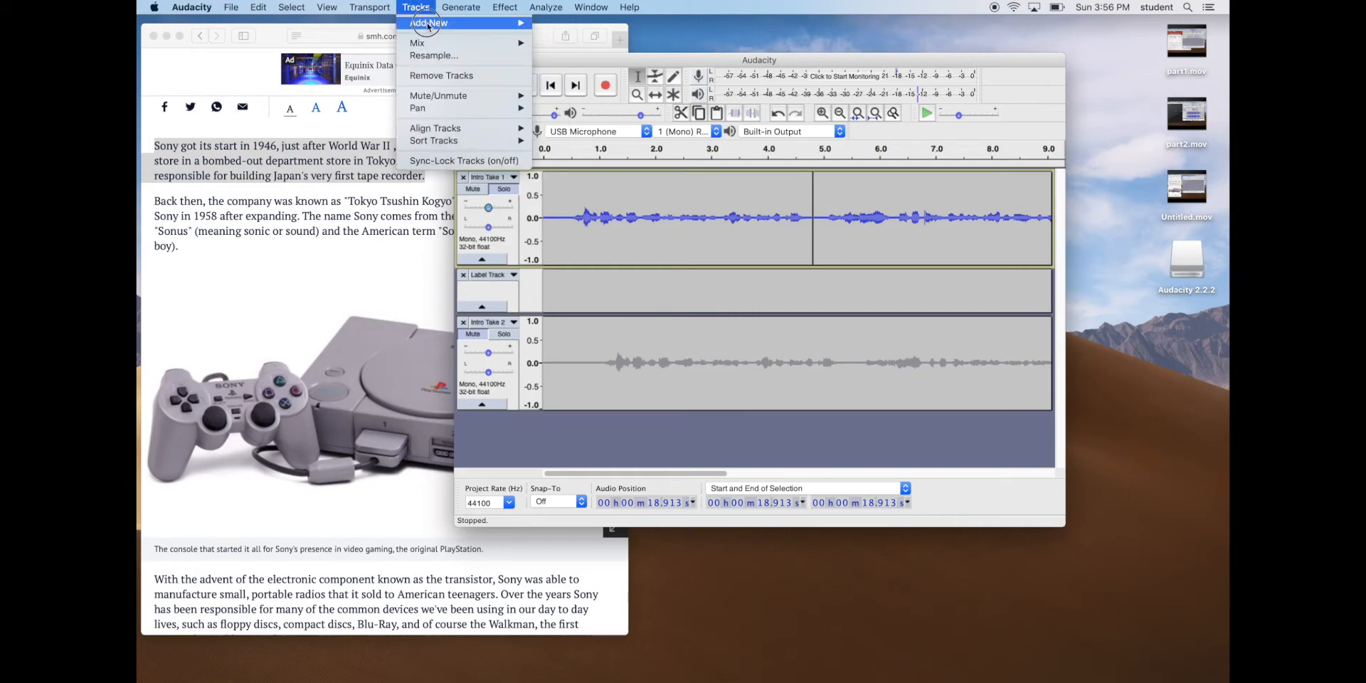
mouse_move(498, 22)
click(546, 33)
click(542, 408)
scroll(539, 396, down, 1)
scroll(545, 394, up, 5)
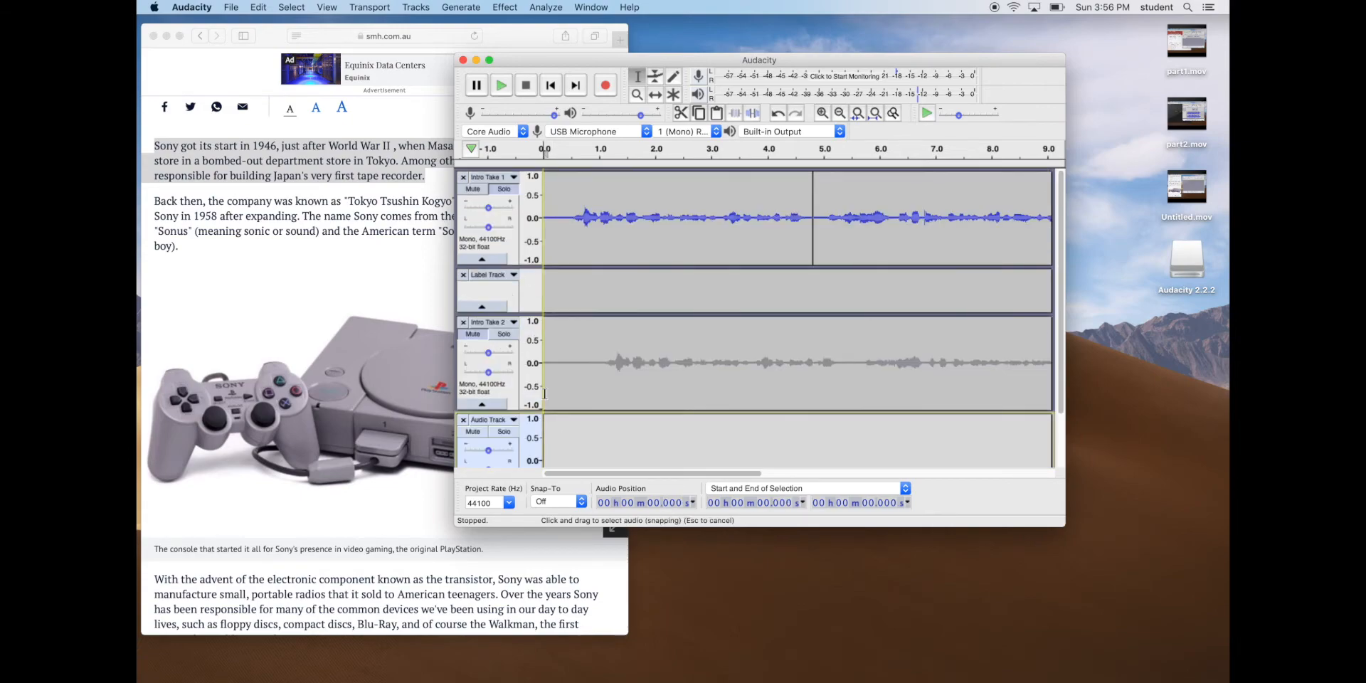
scroll(599, 362, down, 5)
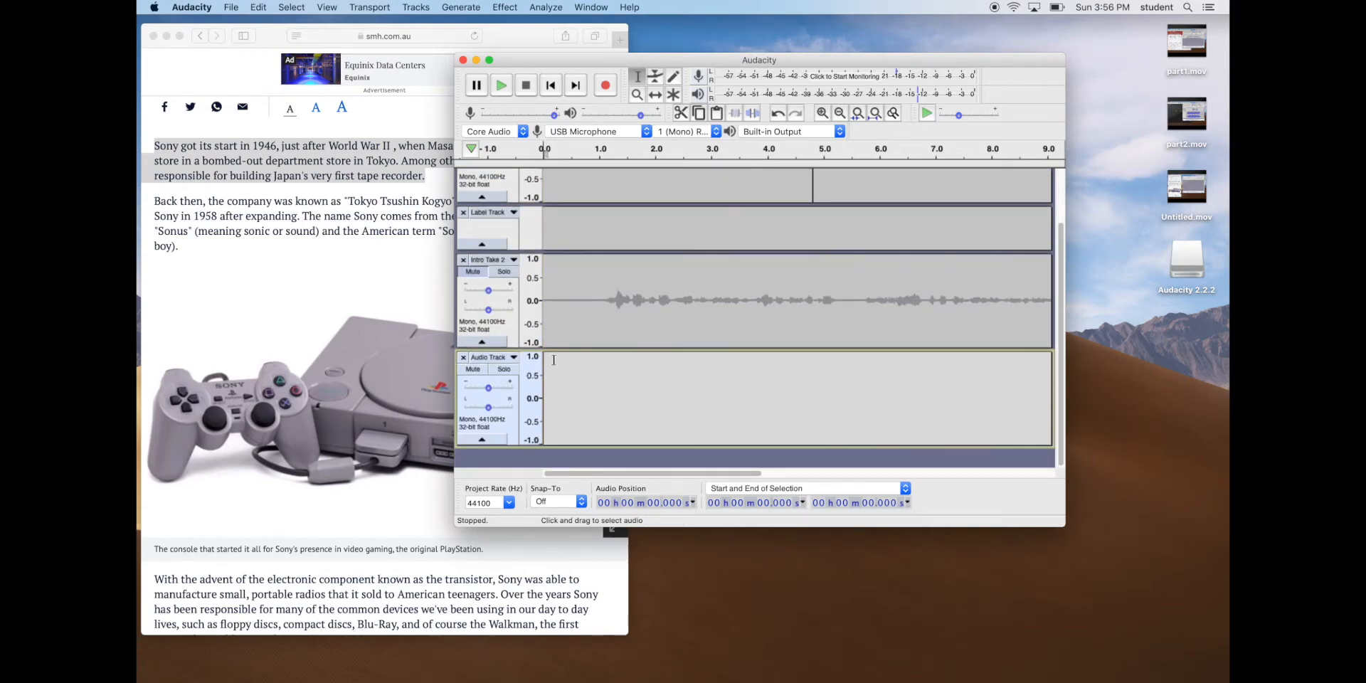
Rename the new audio track as Intro Etc.
click(513, 359)
click(509, 368)
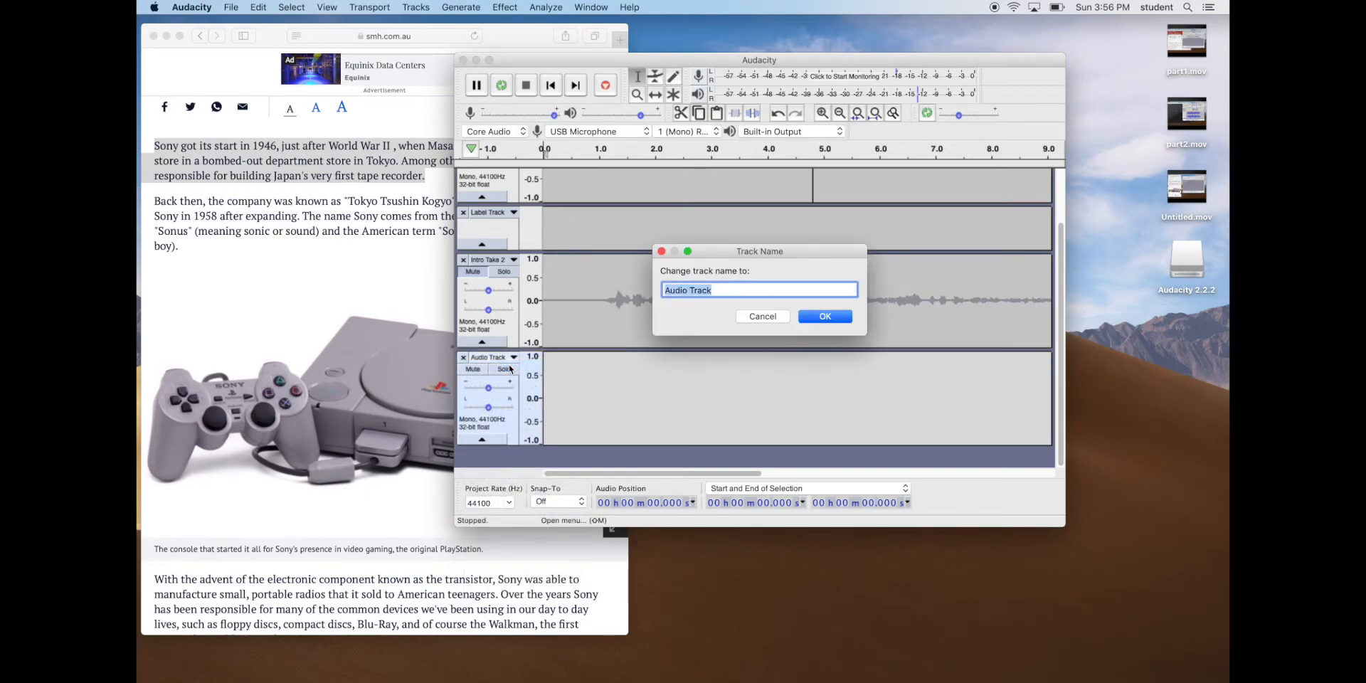
text(Tr)
click(829, 319)
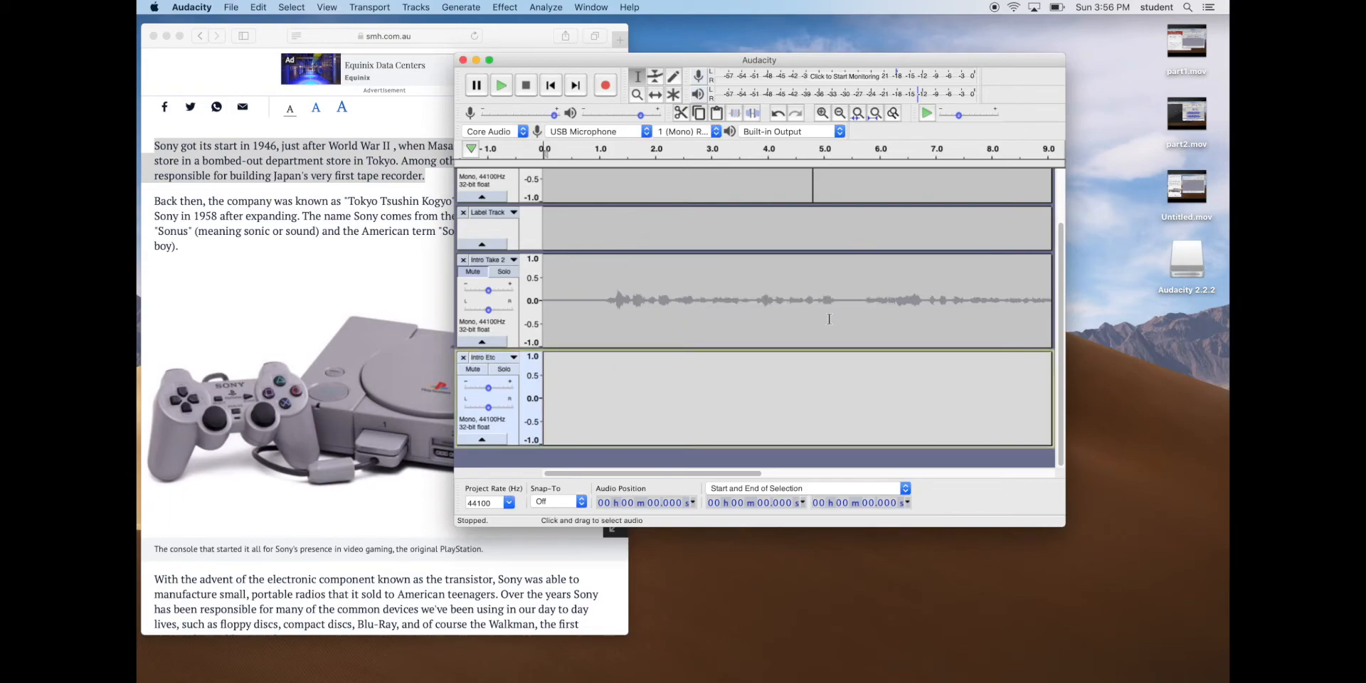
Record about 14 s of narration onto the Intro Etc track from 0 s, with the article text in view.
click(560, 408)
key(Home)
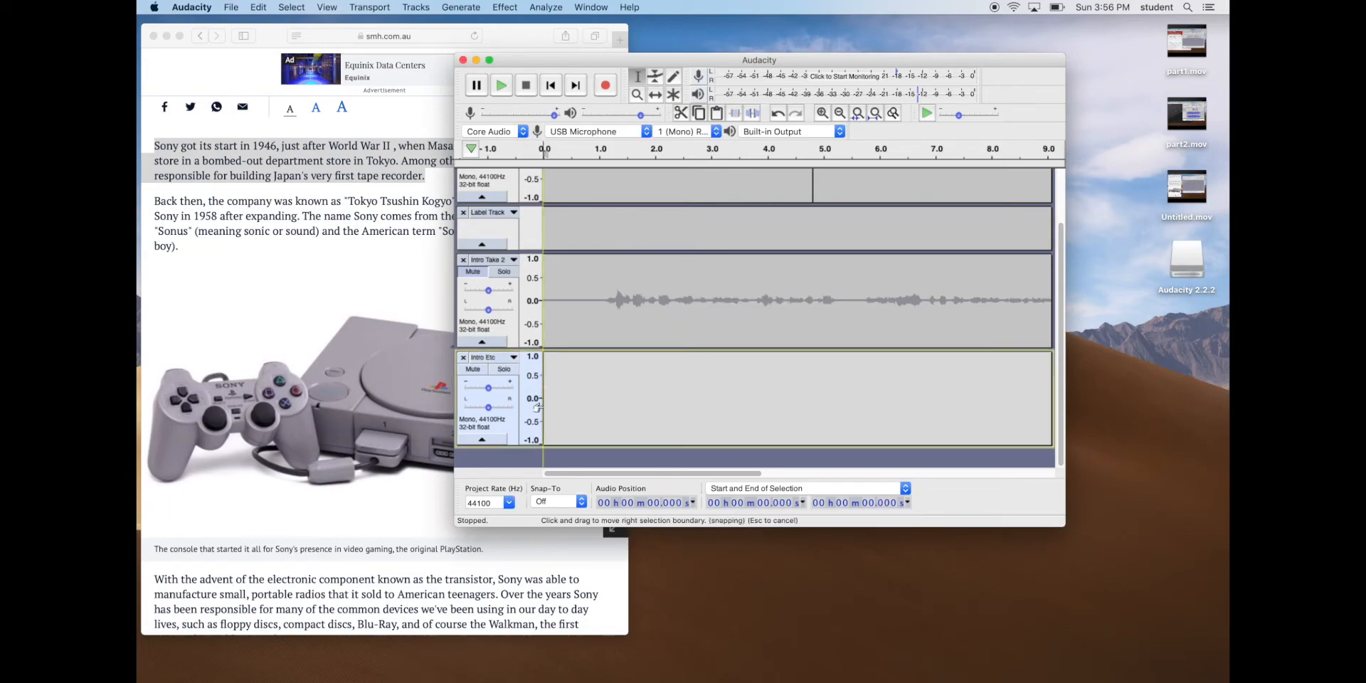
click(358, 9)
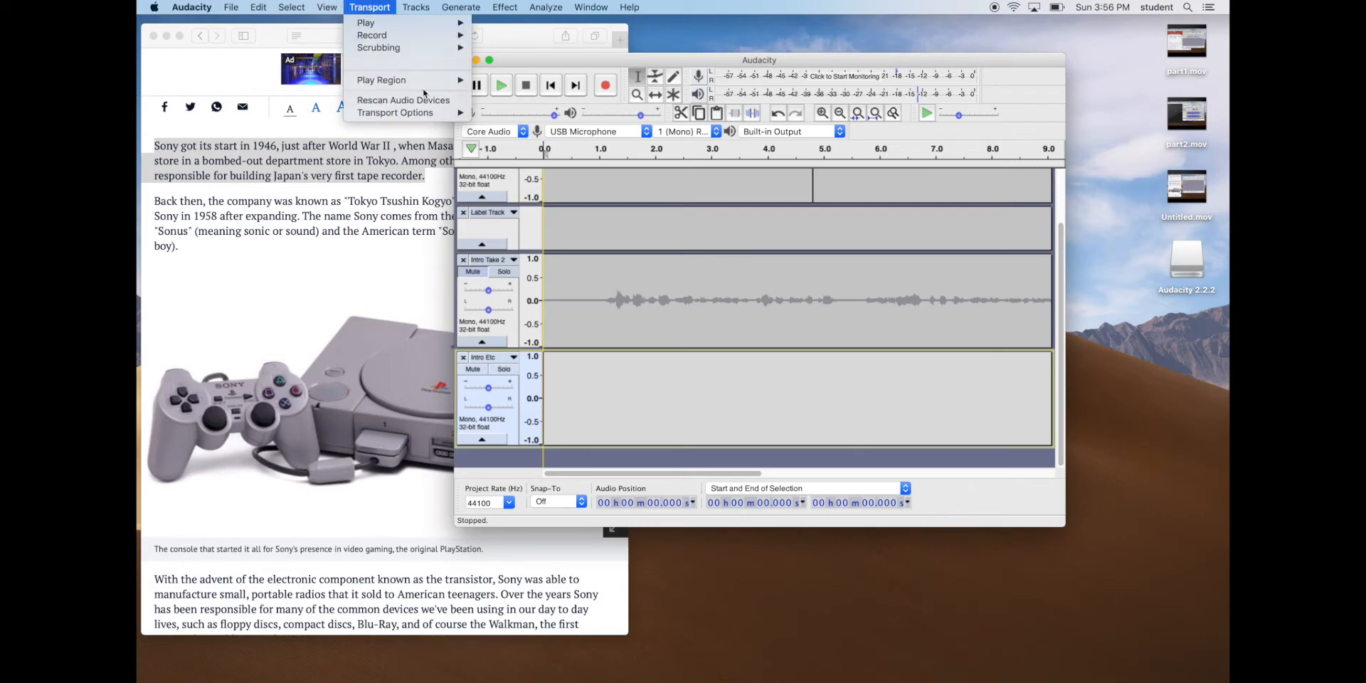
mouse_move(443, 116)
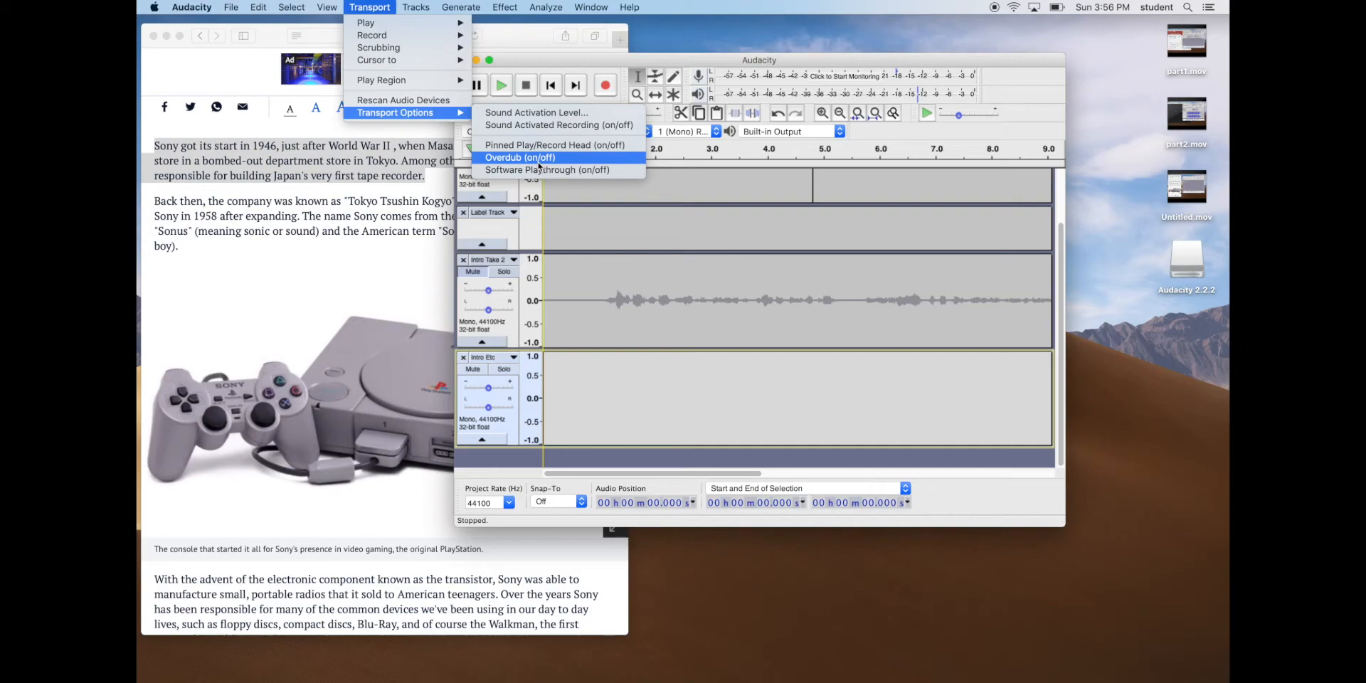
click(617, 391)
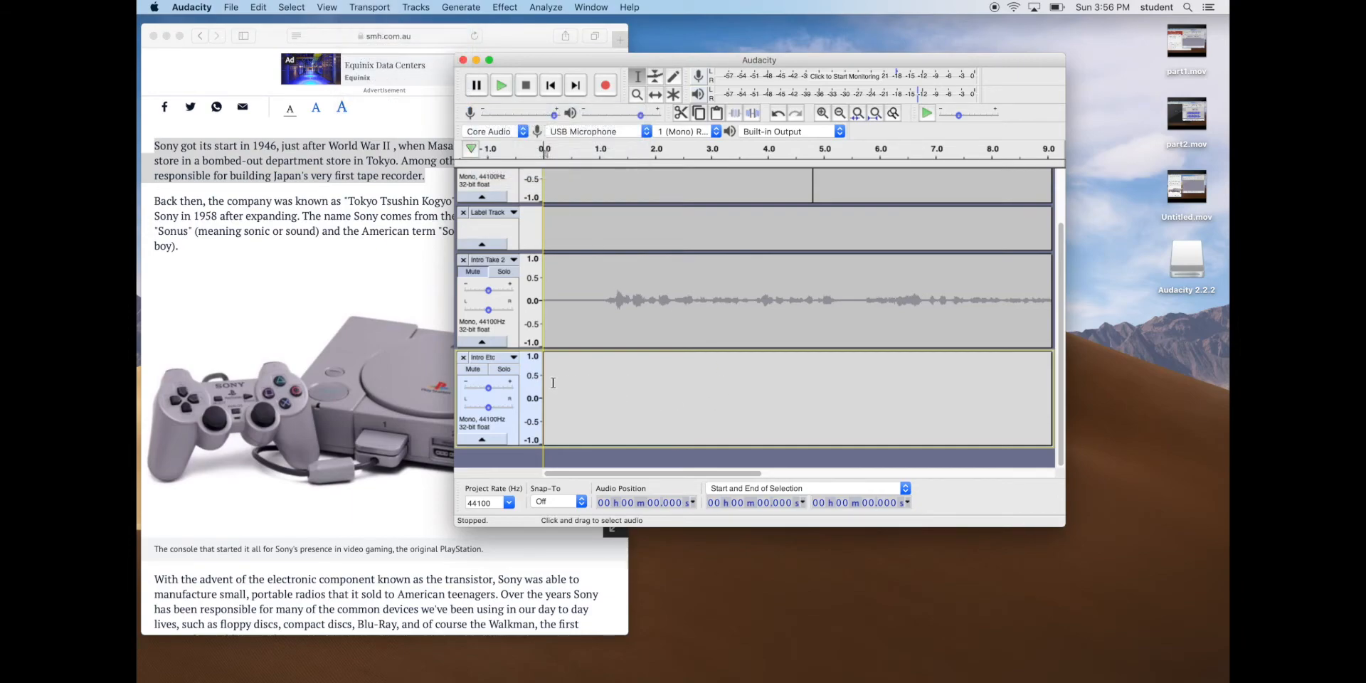
click(604, 86)
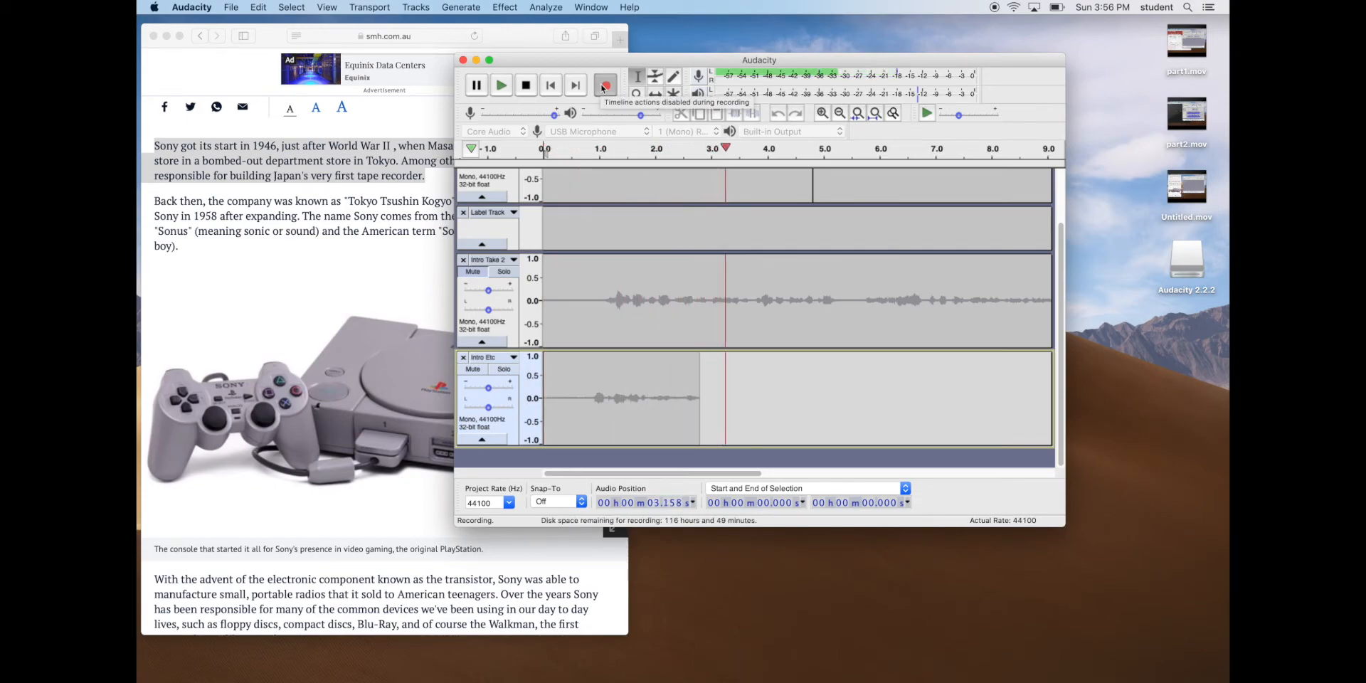
drag(688, 60, 870, 59)
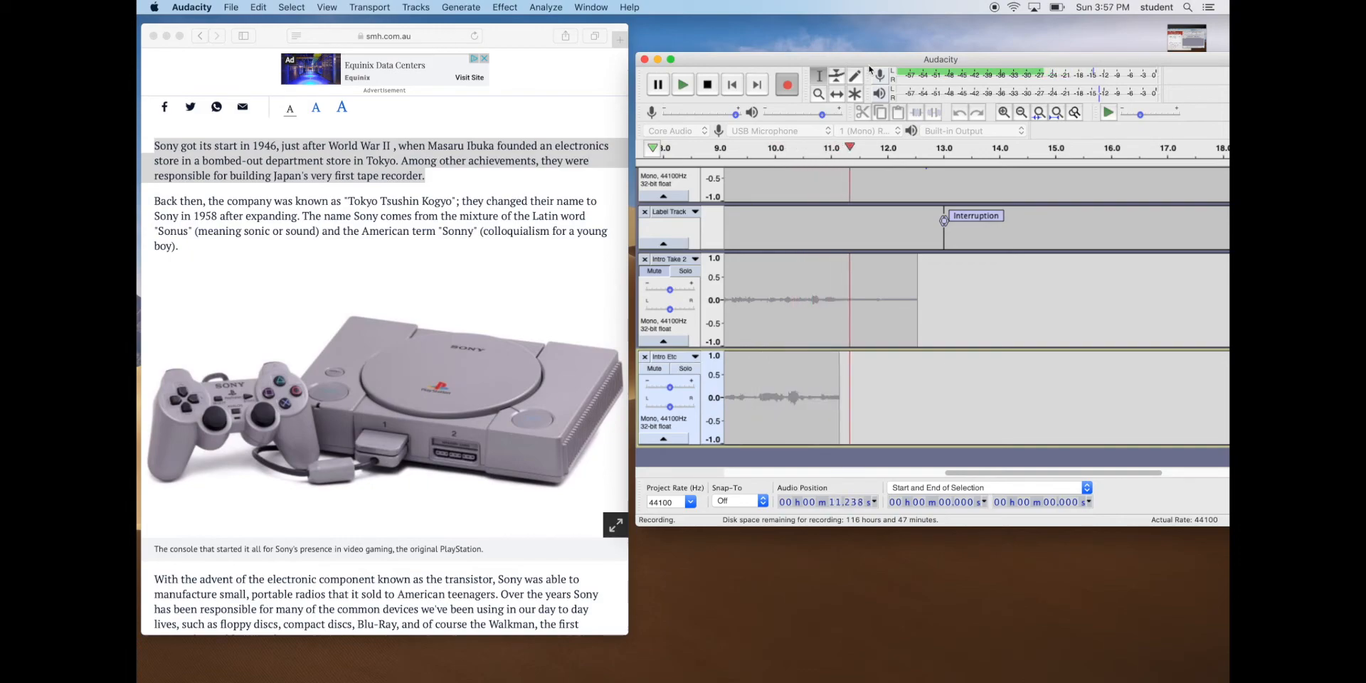
click(714, 90)
Play the Intro Etc recording from near its start and stop playback.
drag(985, 472, 742, 461)
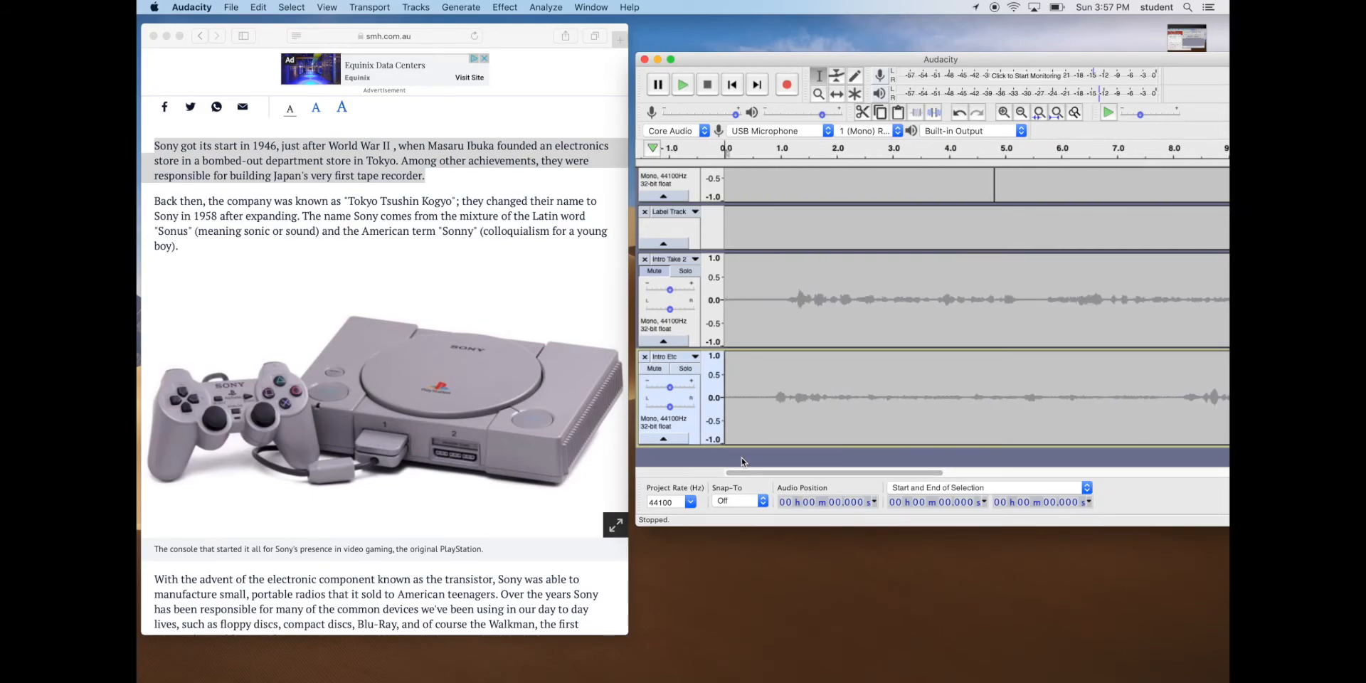
click(728, 406)
click(684, 84)
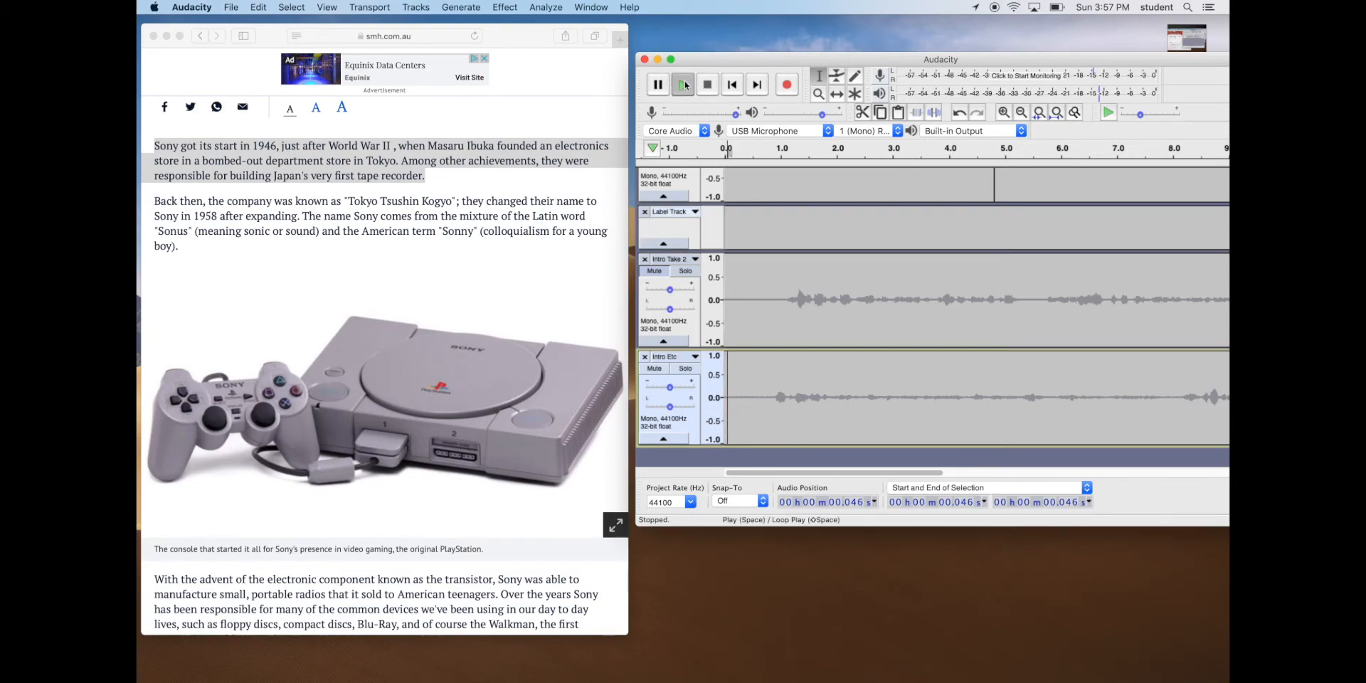
click(706, 84)
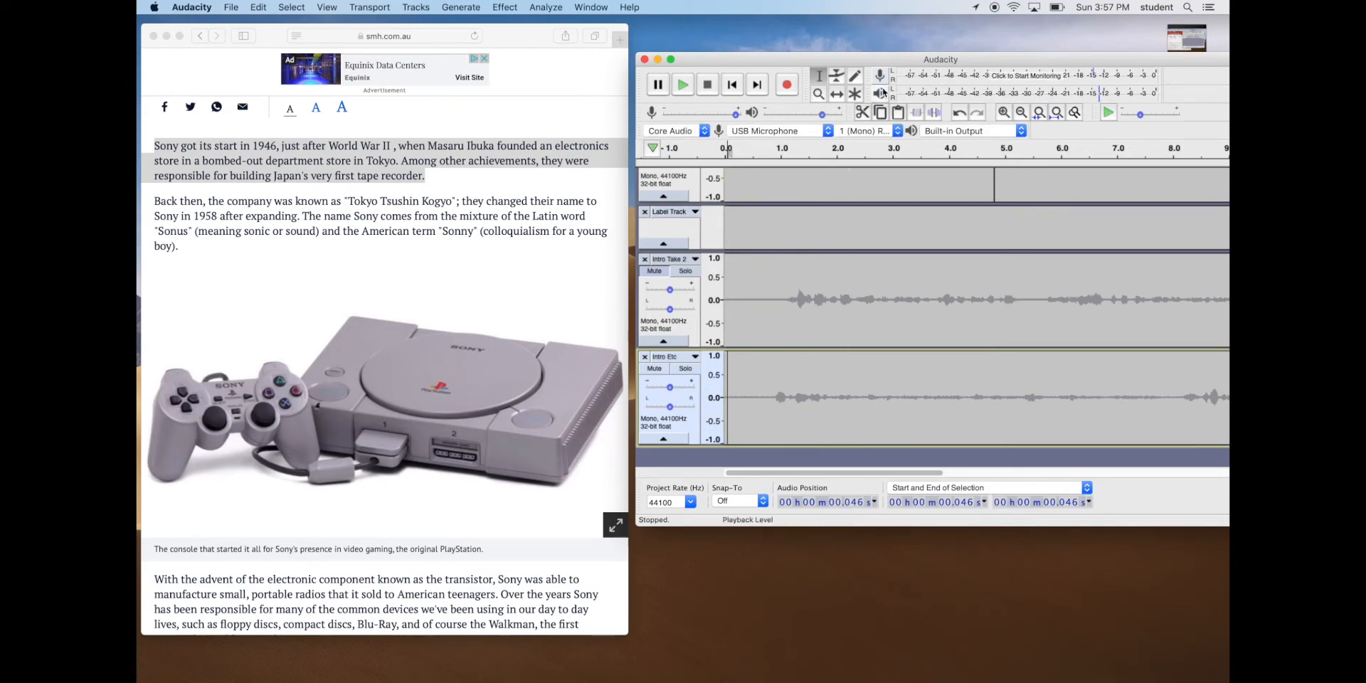
Turn off solo on Intro Take 1 and solo the Intro Etc track instead.
drag(910, 66, 626, 65)
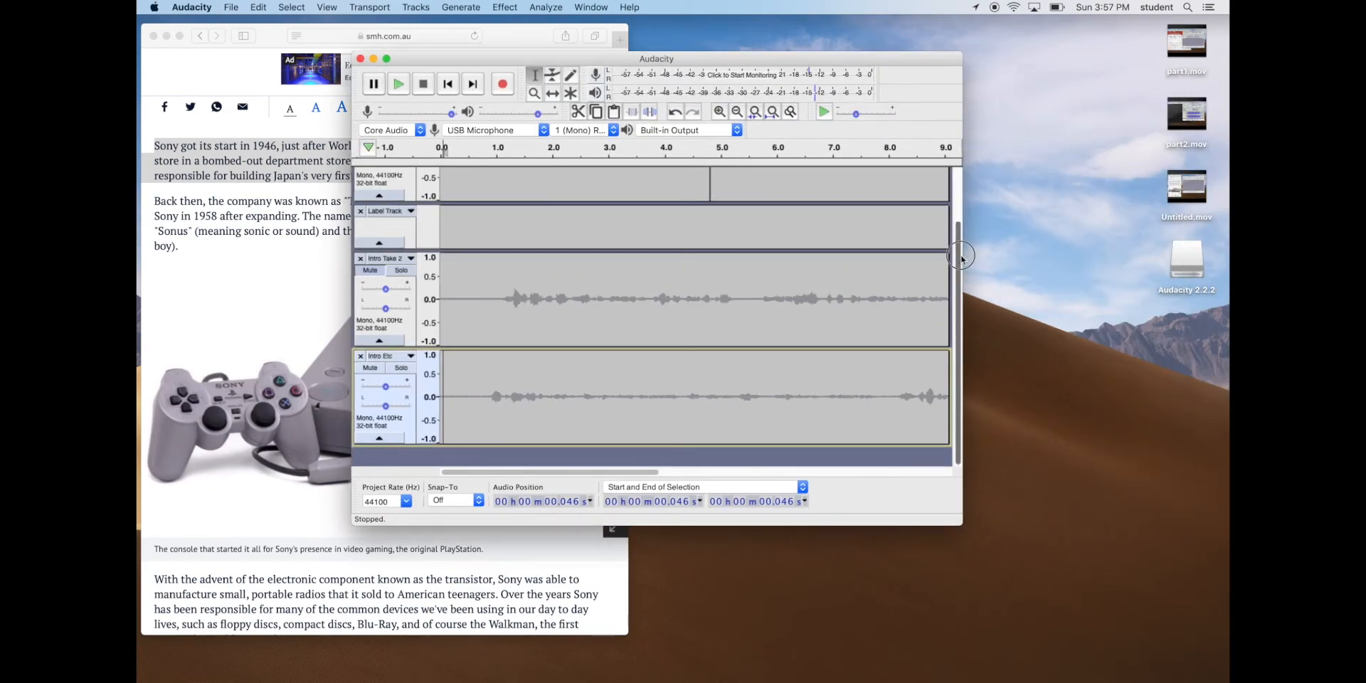
scroll(960, 256, up, 3)
click(383, 189)
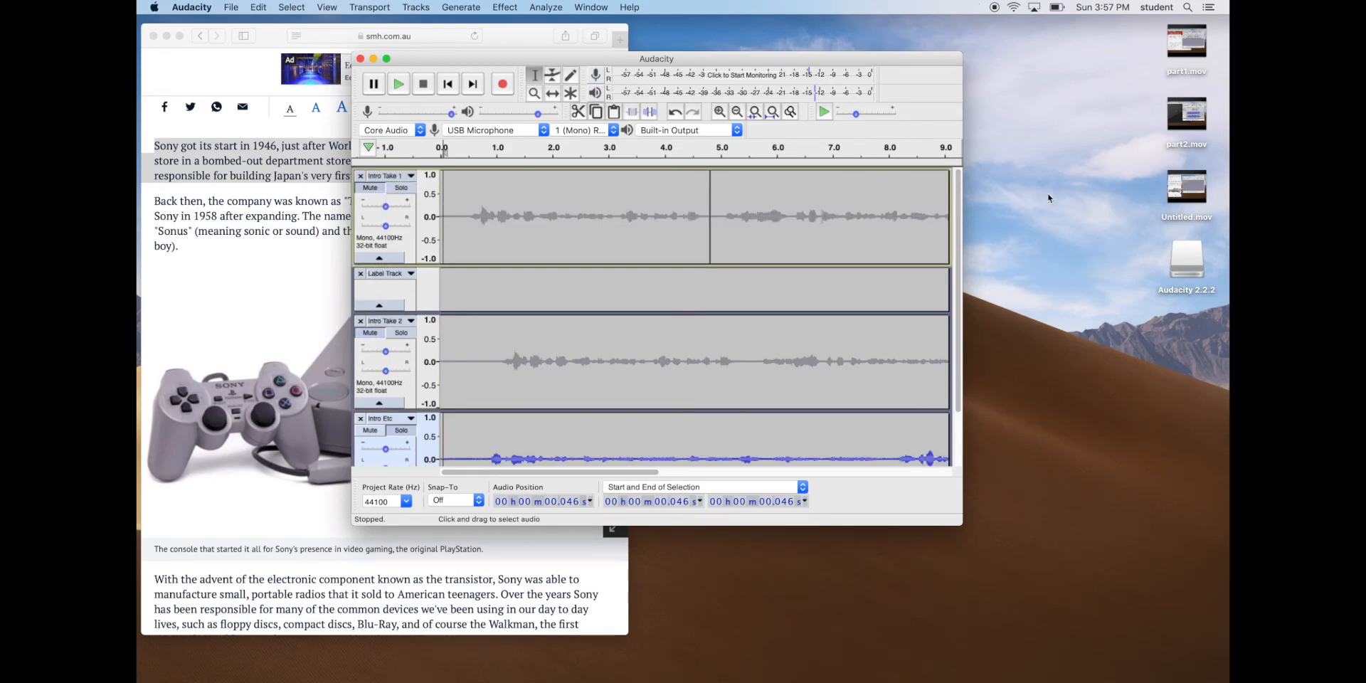
scroll(961, 259, down, 3)
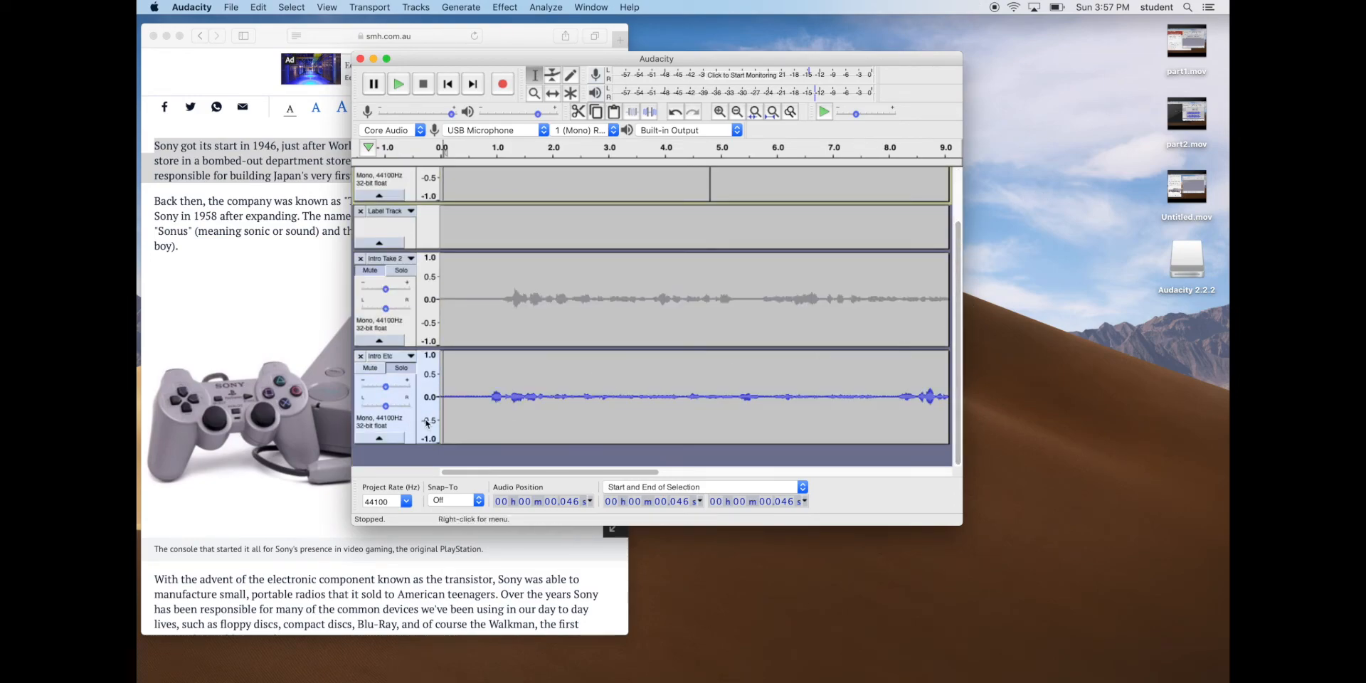
Play the soloed Intro Etc track from near the start past the 8 s mark, and stop playback.
click(449, 414)
click(442, 416)
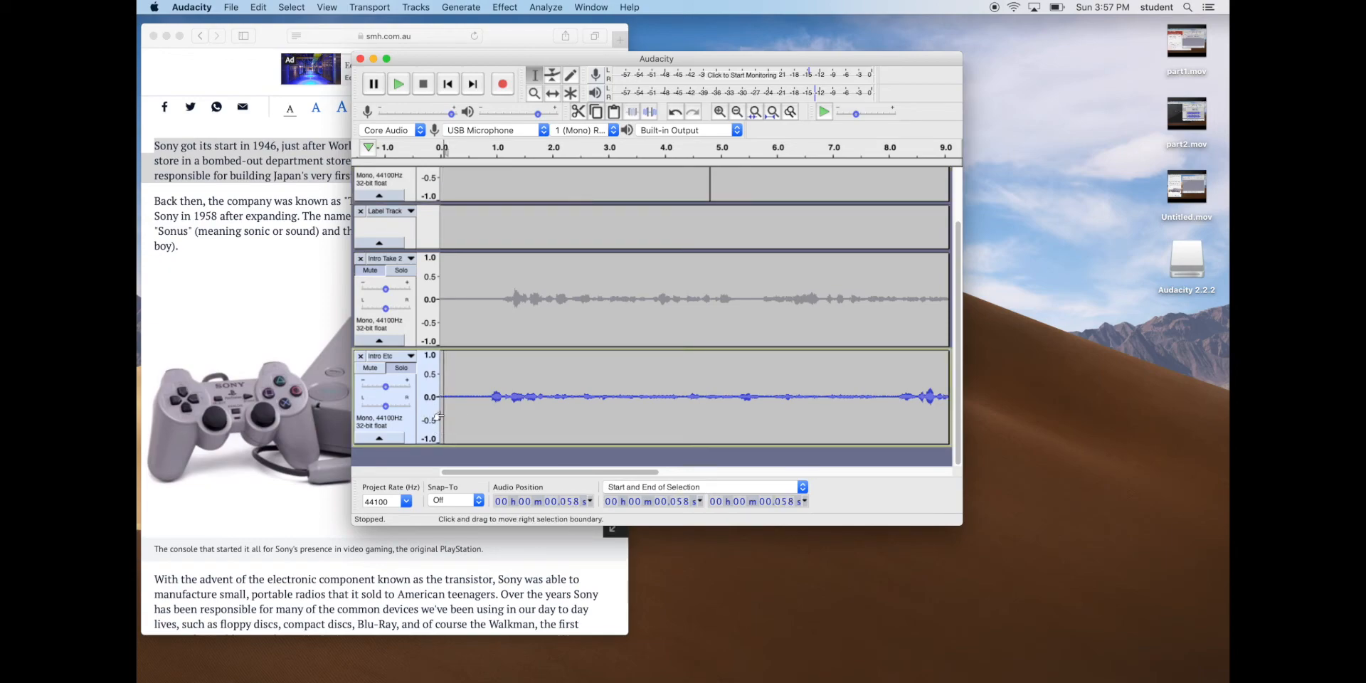
click(402, 91)
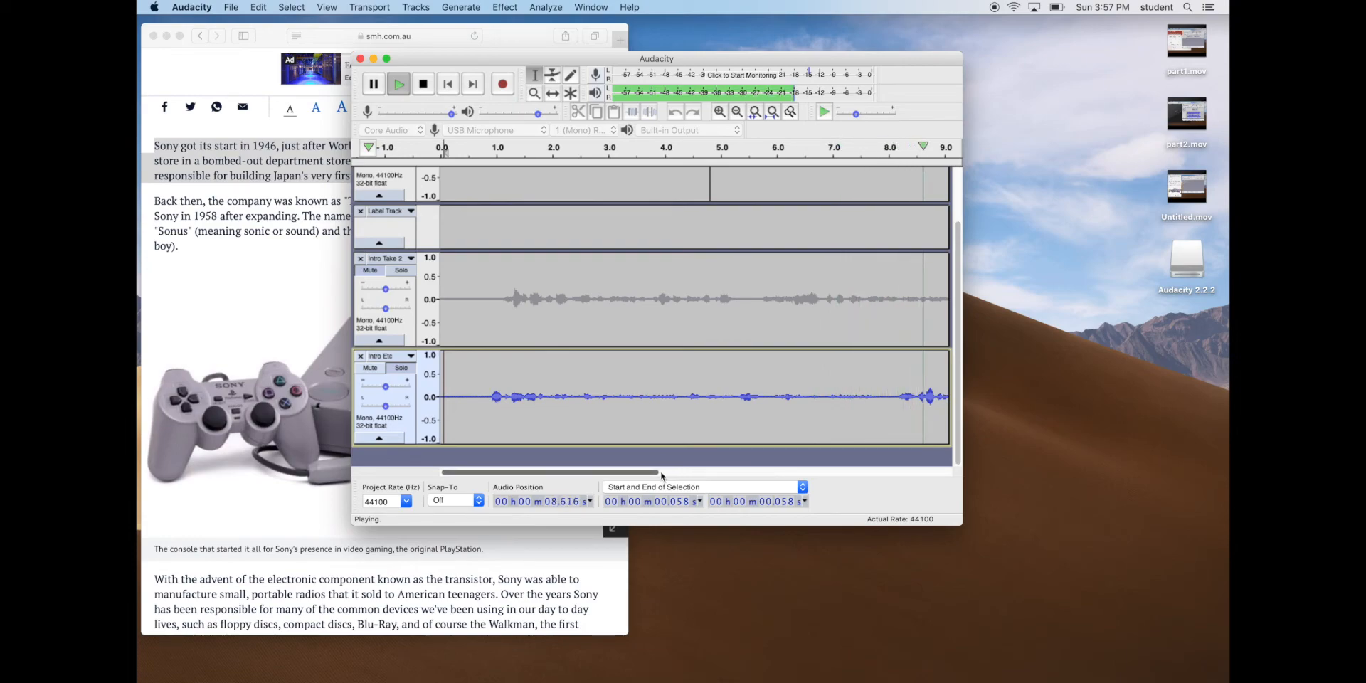
click(424, 84)
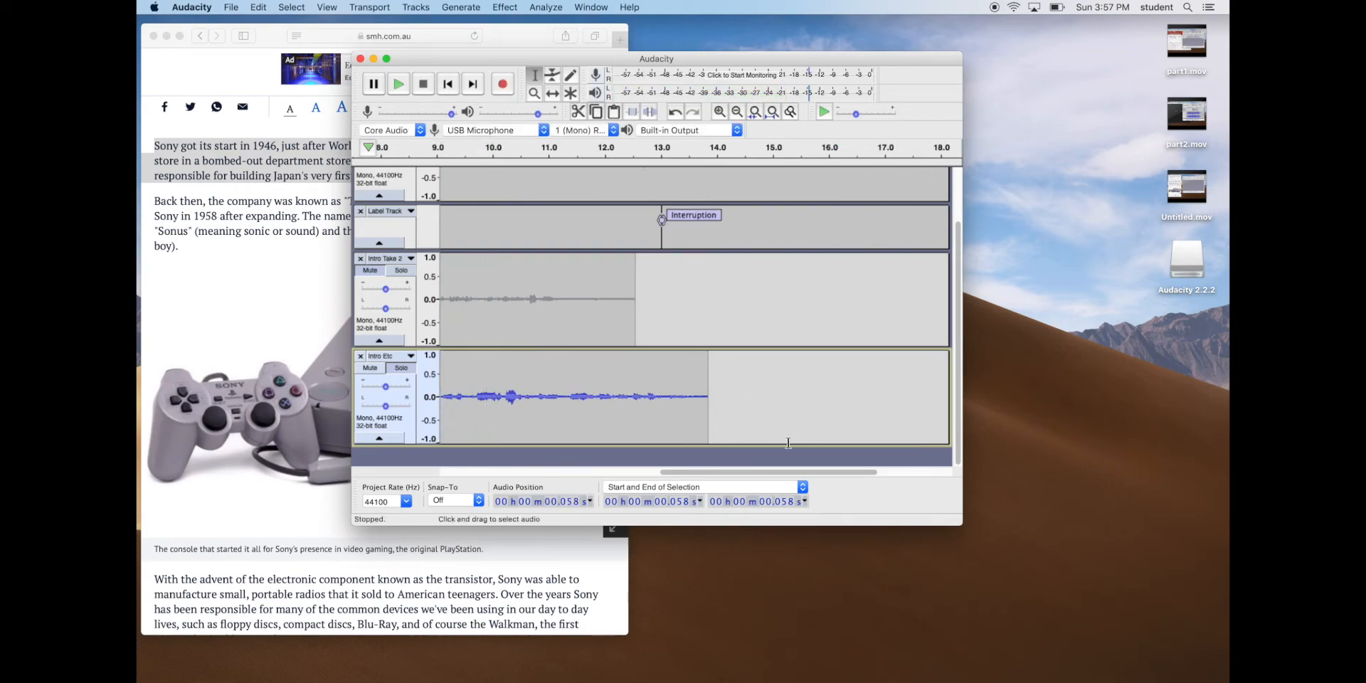
Play Intro Etc from 7.941 s, just before the louder phrase, to check where the needed part begins.
click(555, 471)
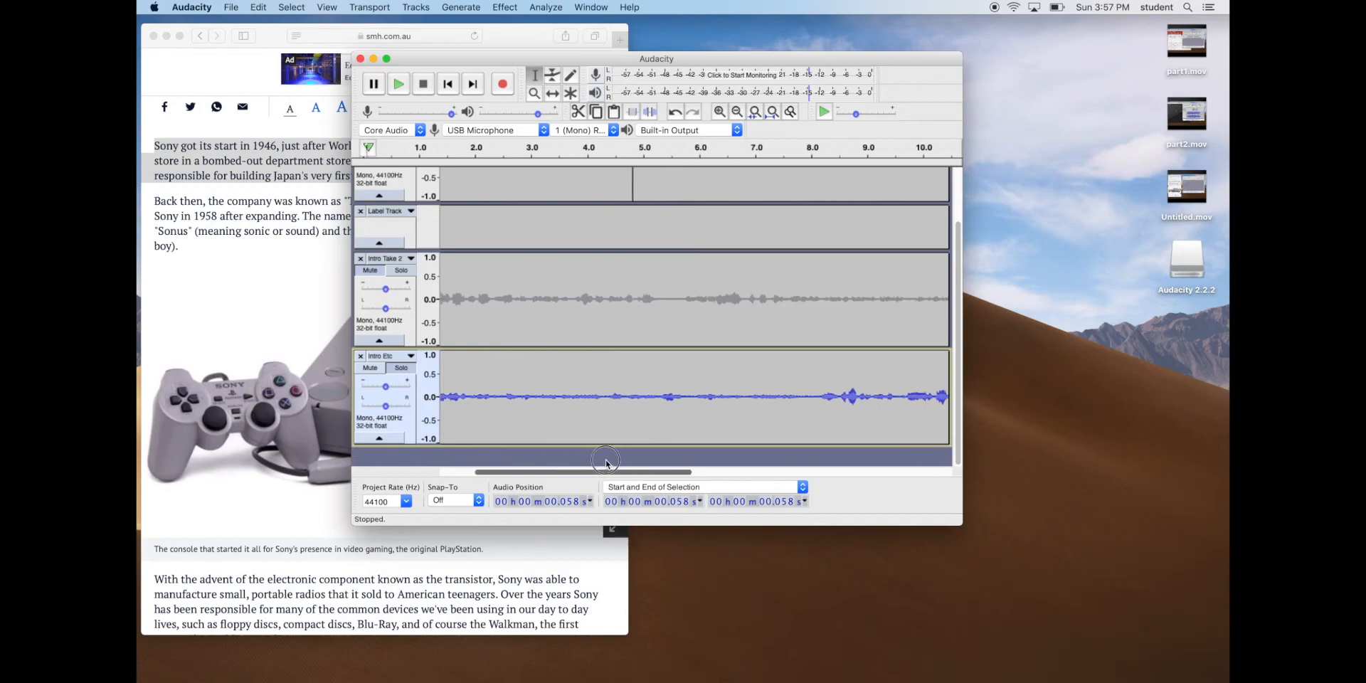
click(886, 397)
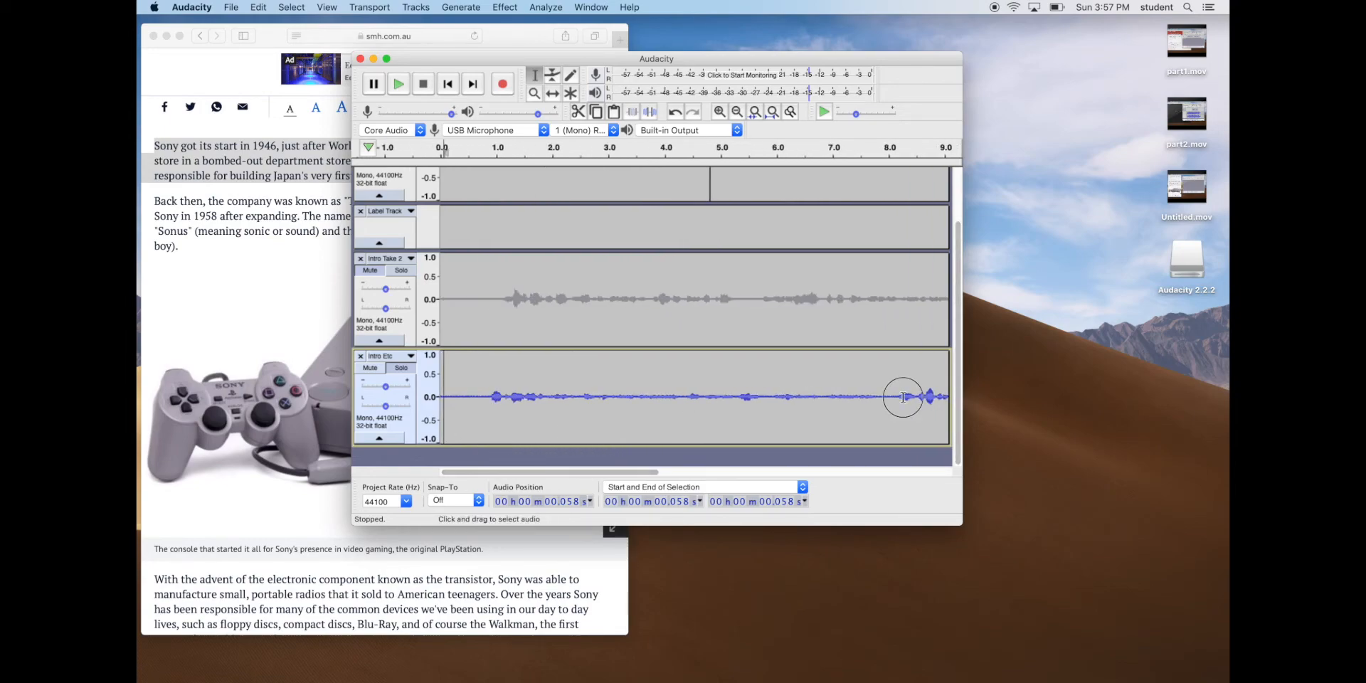
click(399, 84)
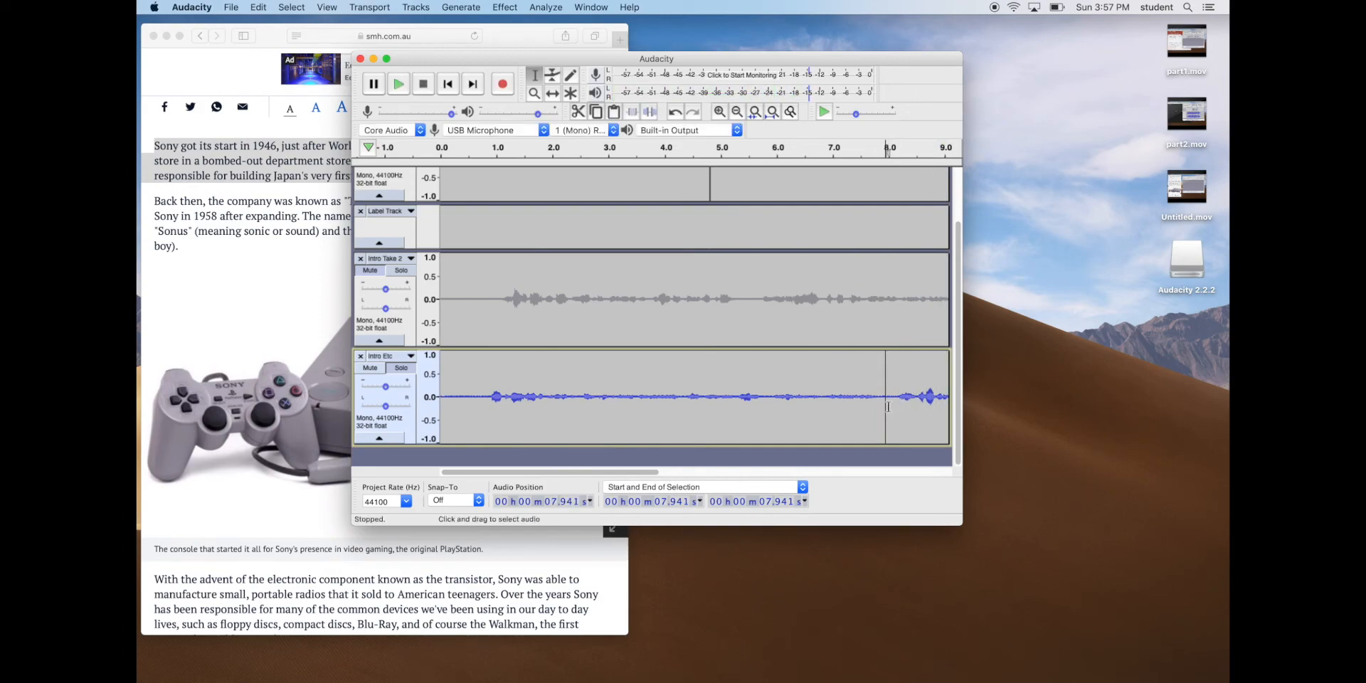
Delete the first 8.011 s of Intro Etc and play the beginning of the trimmed track.
drag(886, 396, 430, 392)
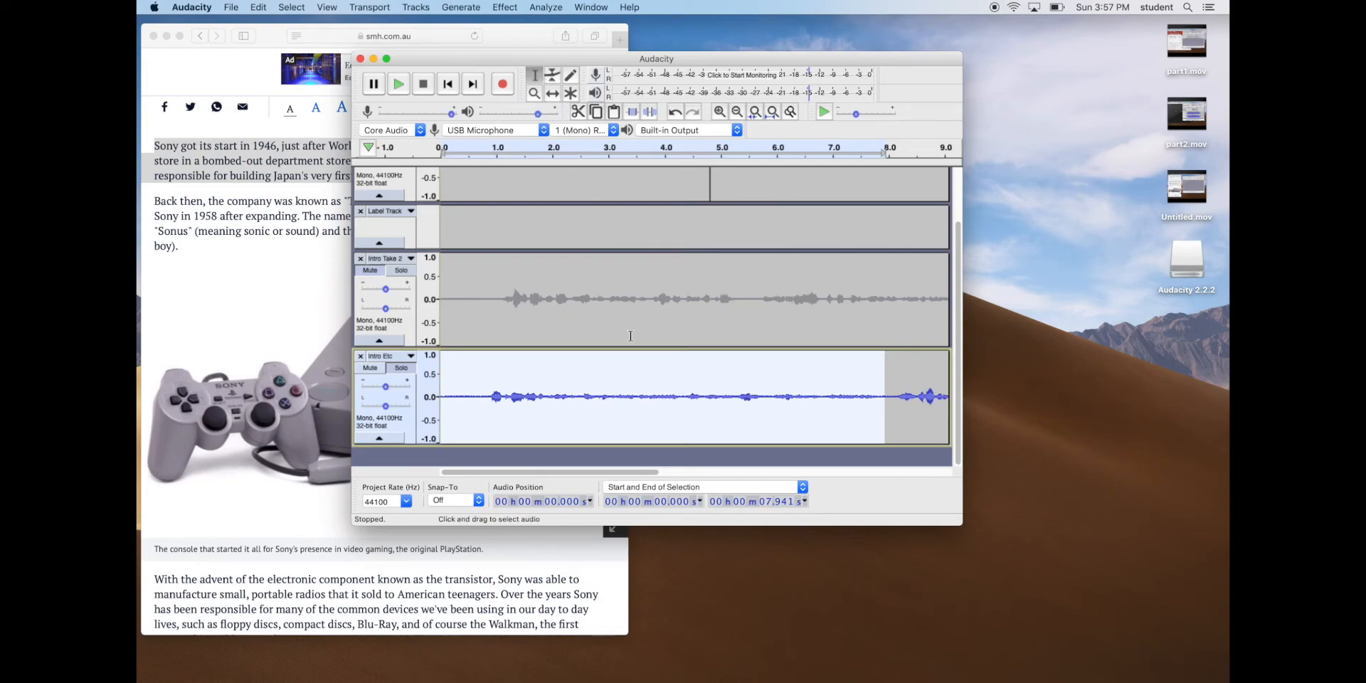
click(890, 396)
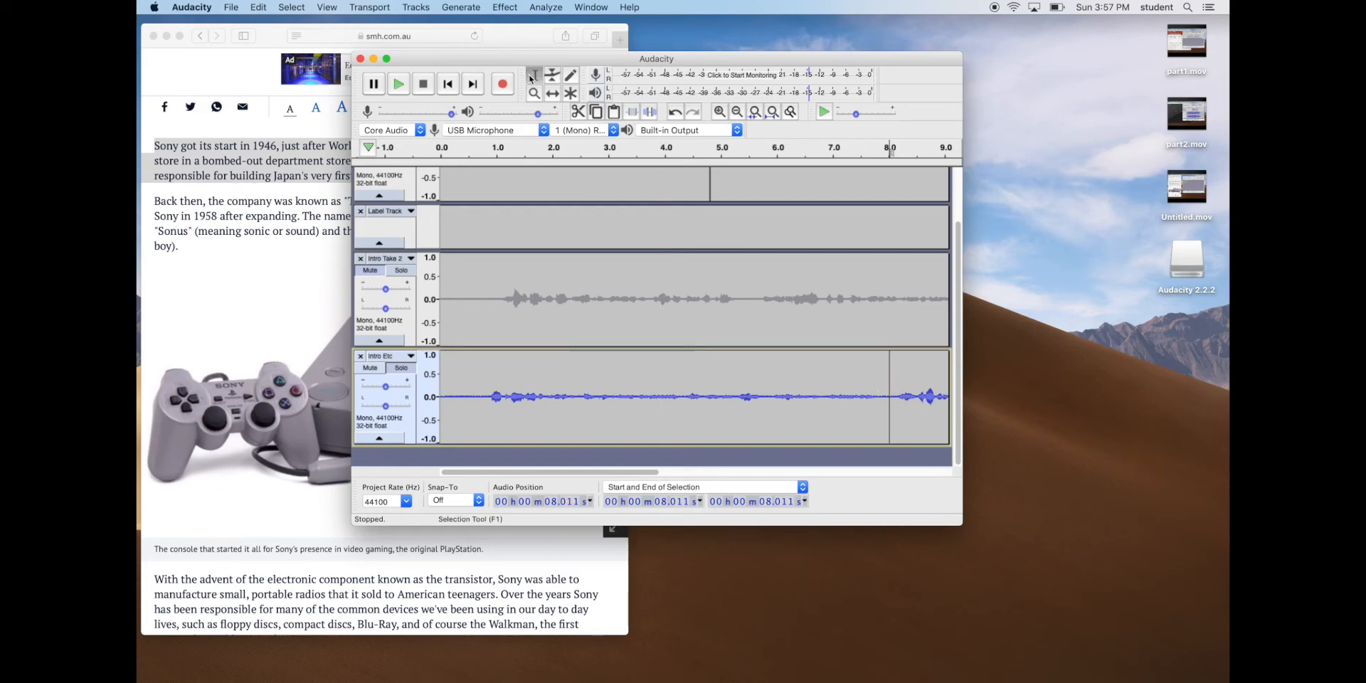
shift+click(437, 396)
key(Delete)
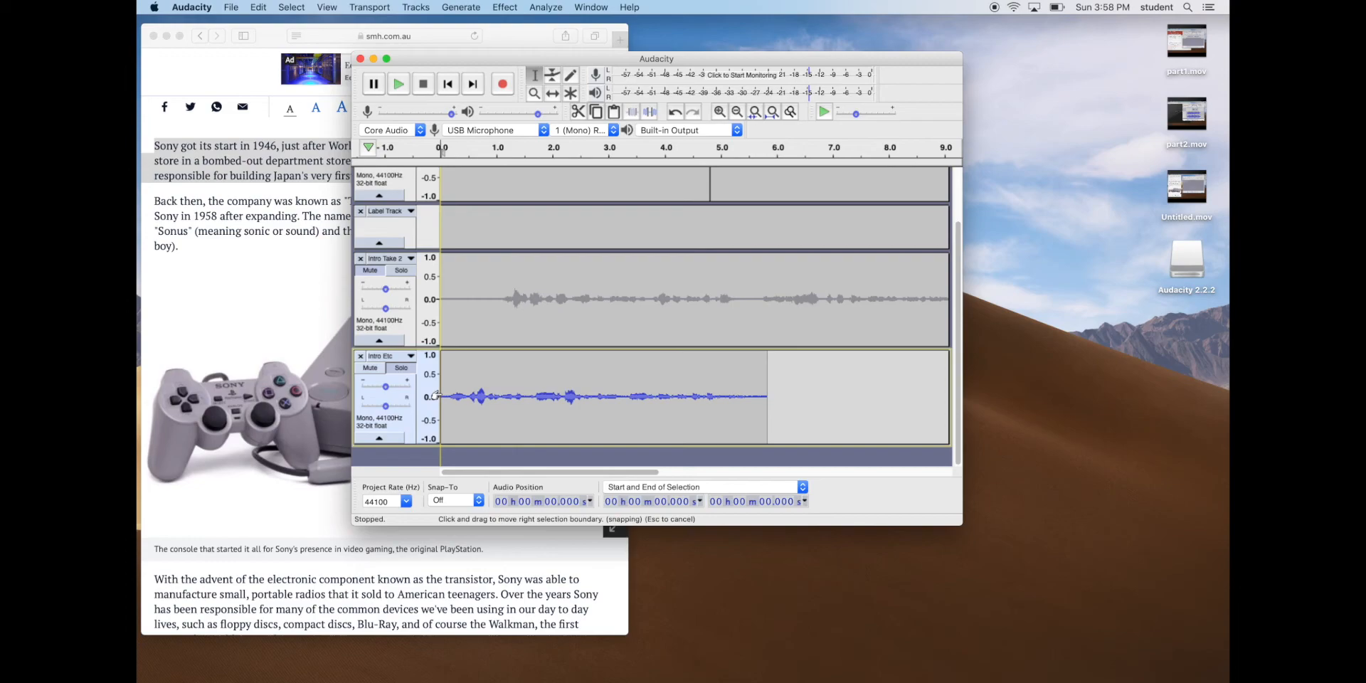
key(space)
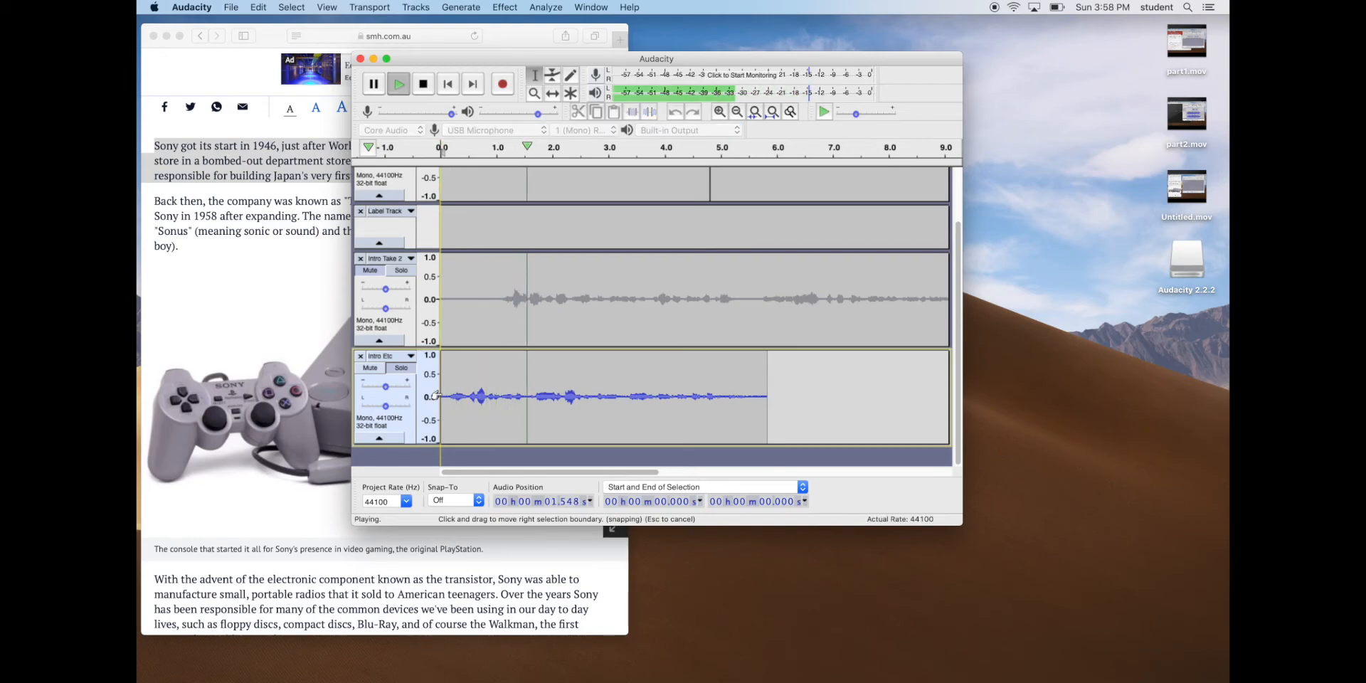
key(space)
Select the whole trimmed recording in Intro Etc, from 6.281 s back to 0 s, and copy it.
click(792, 395)
drag(792, 395, 399, 395)
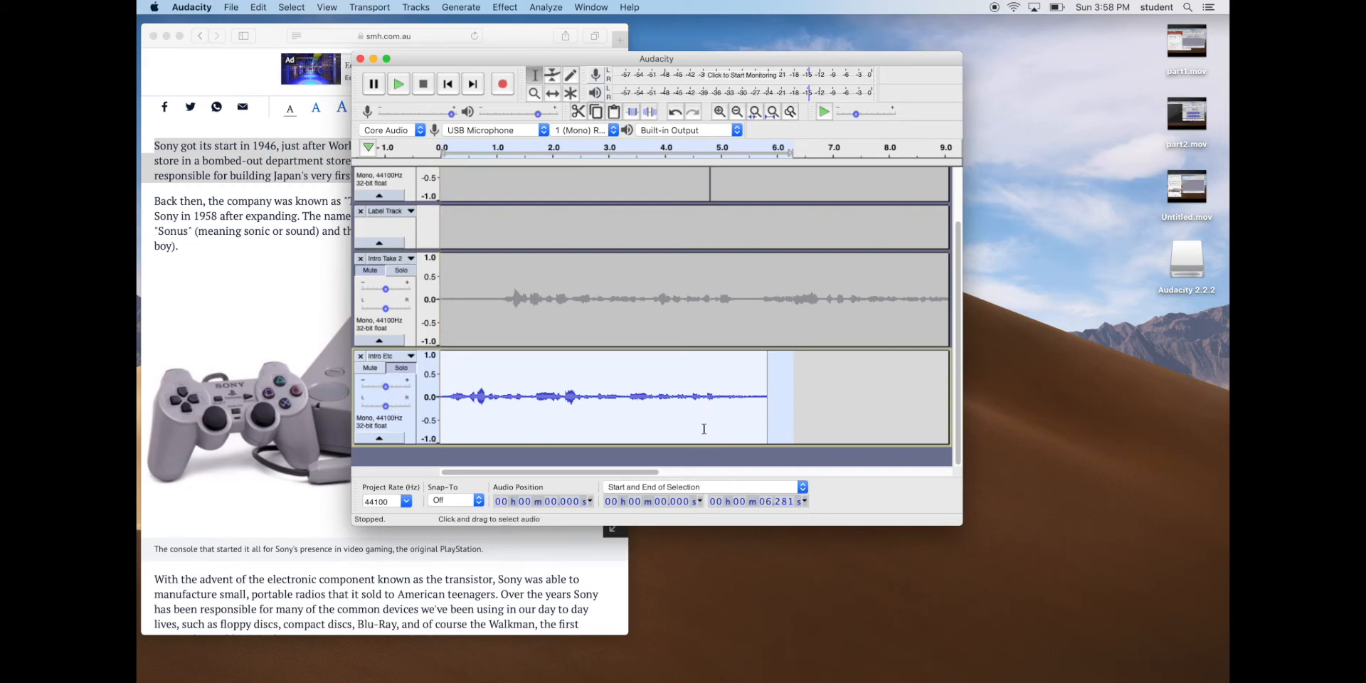
click(259, 7)
click(271, 80)
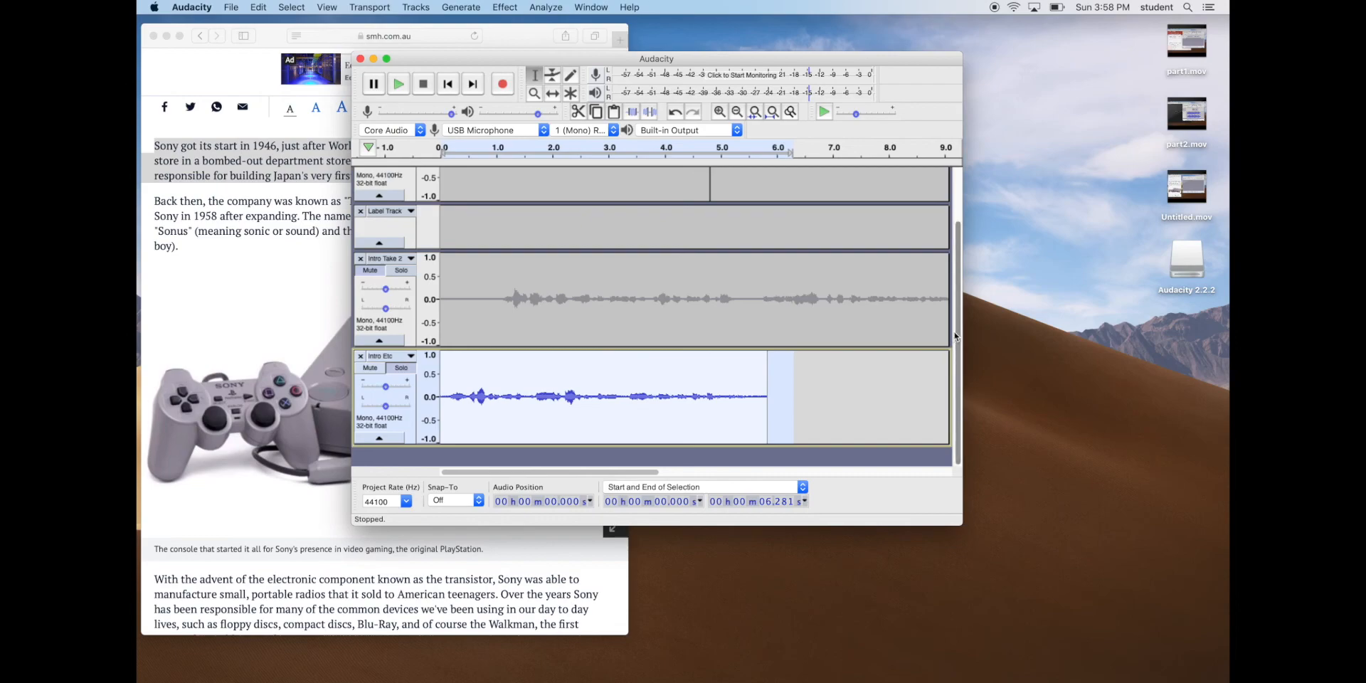
Check the script paragraphs in the Safari article, and place the cursor in Intro Take 1 at 12.388 s, just before the Interruption label.
drag(957, 328, 957, 178)
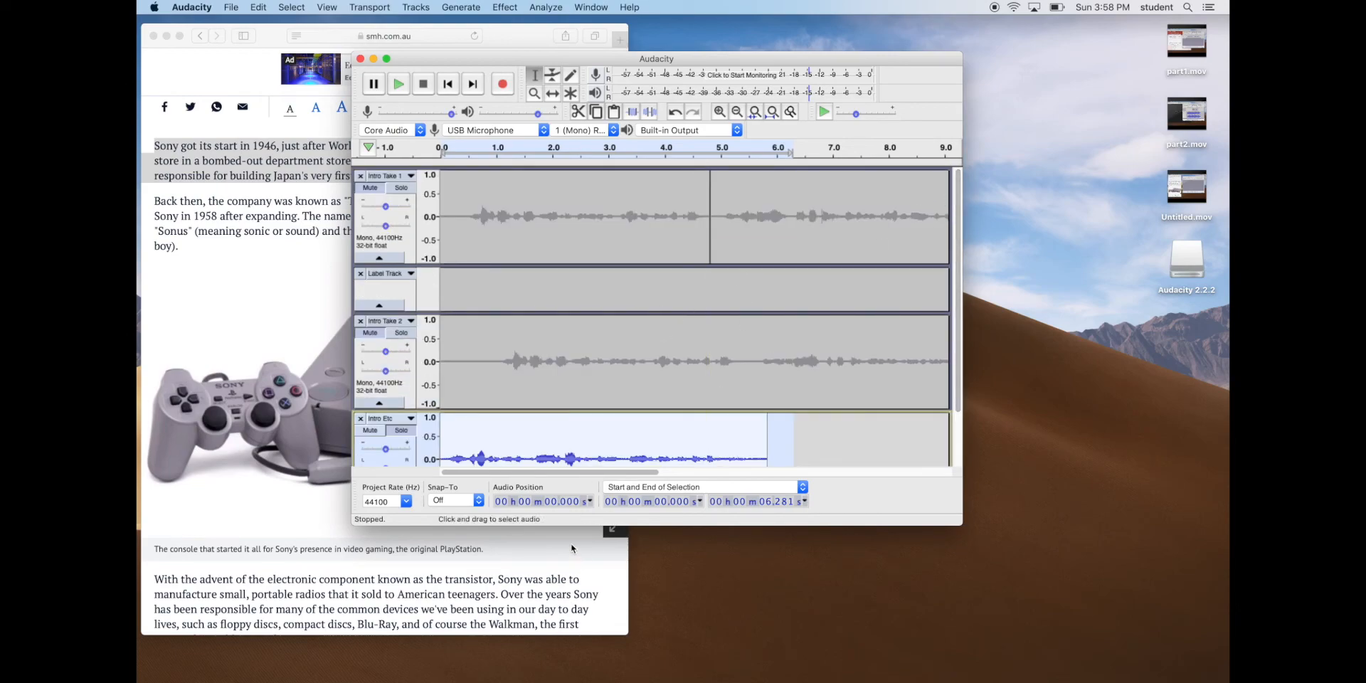
drag(585, 471, 798, 461)
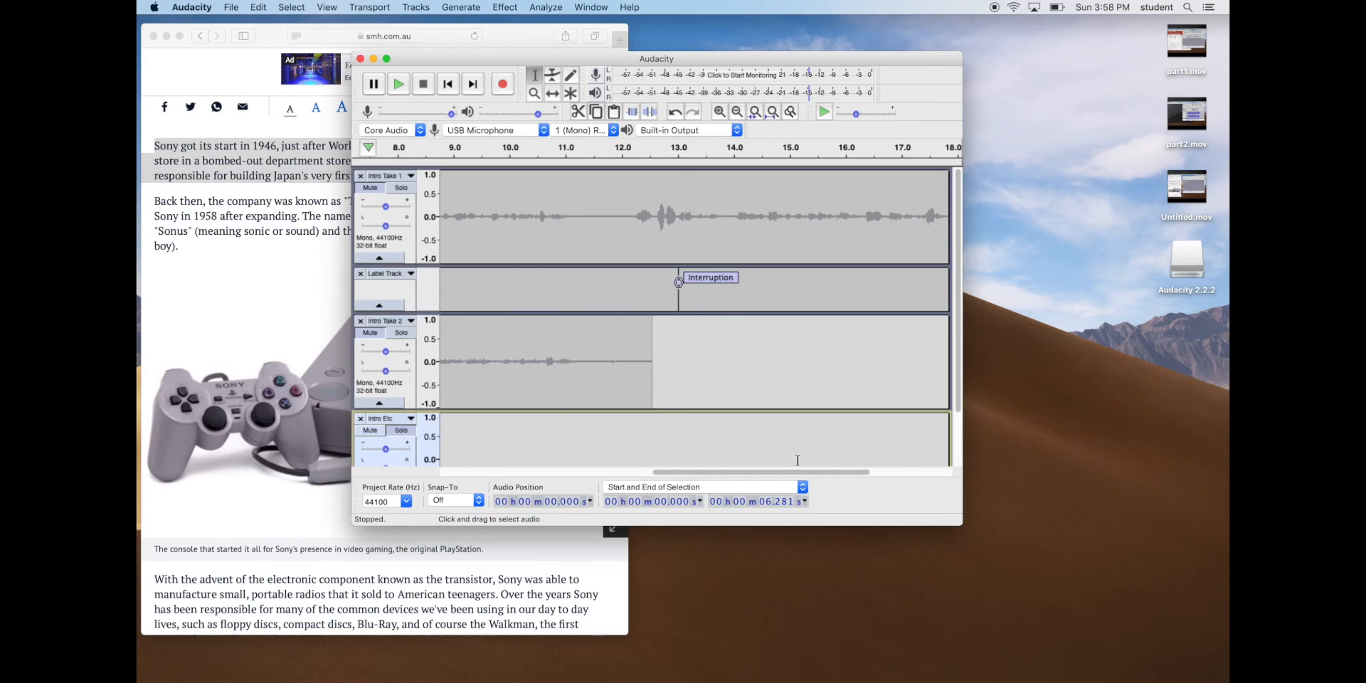
click(265, 235)
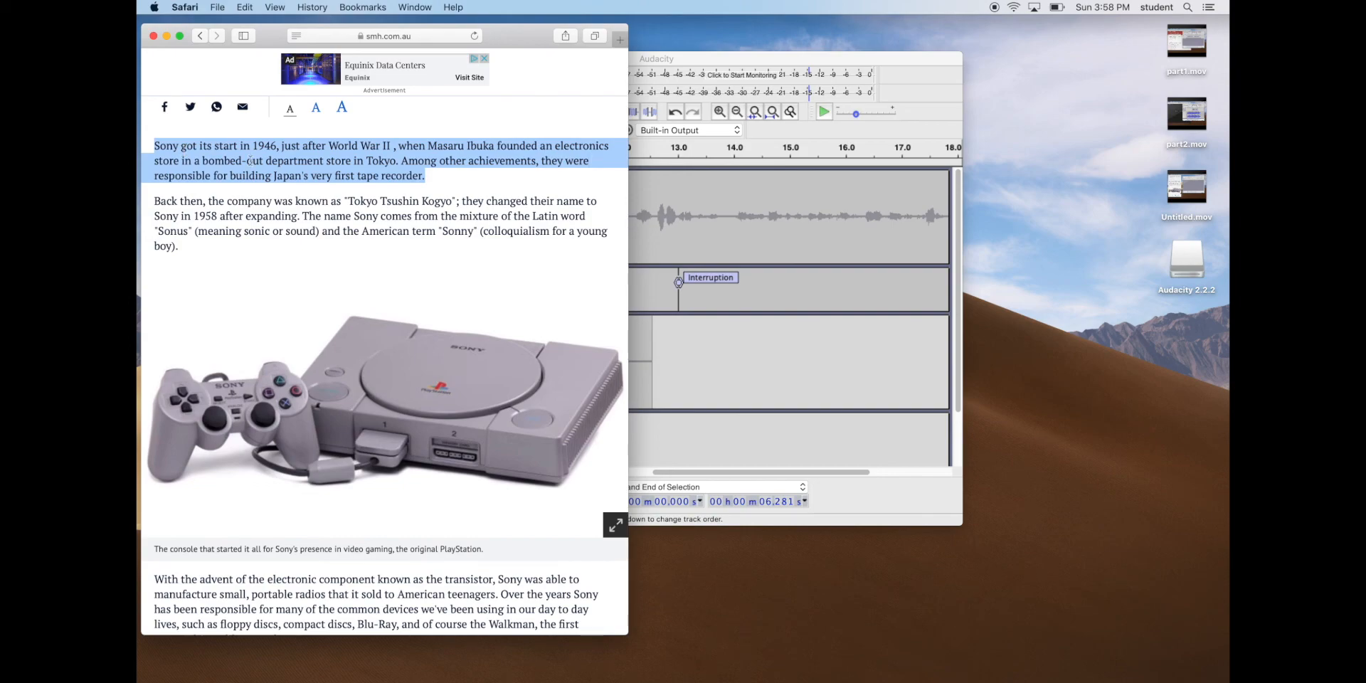
click(481, 192)
click(751, 318)
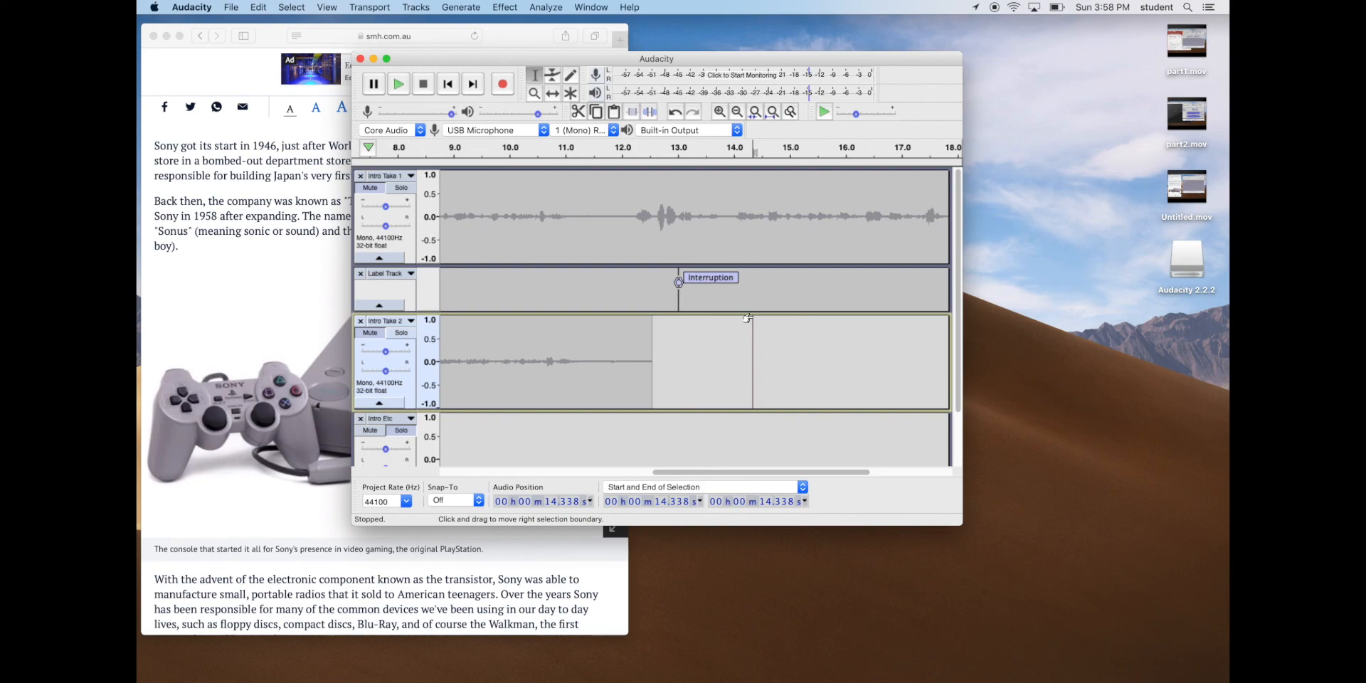
click(214, 173)
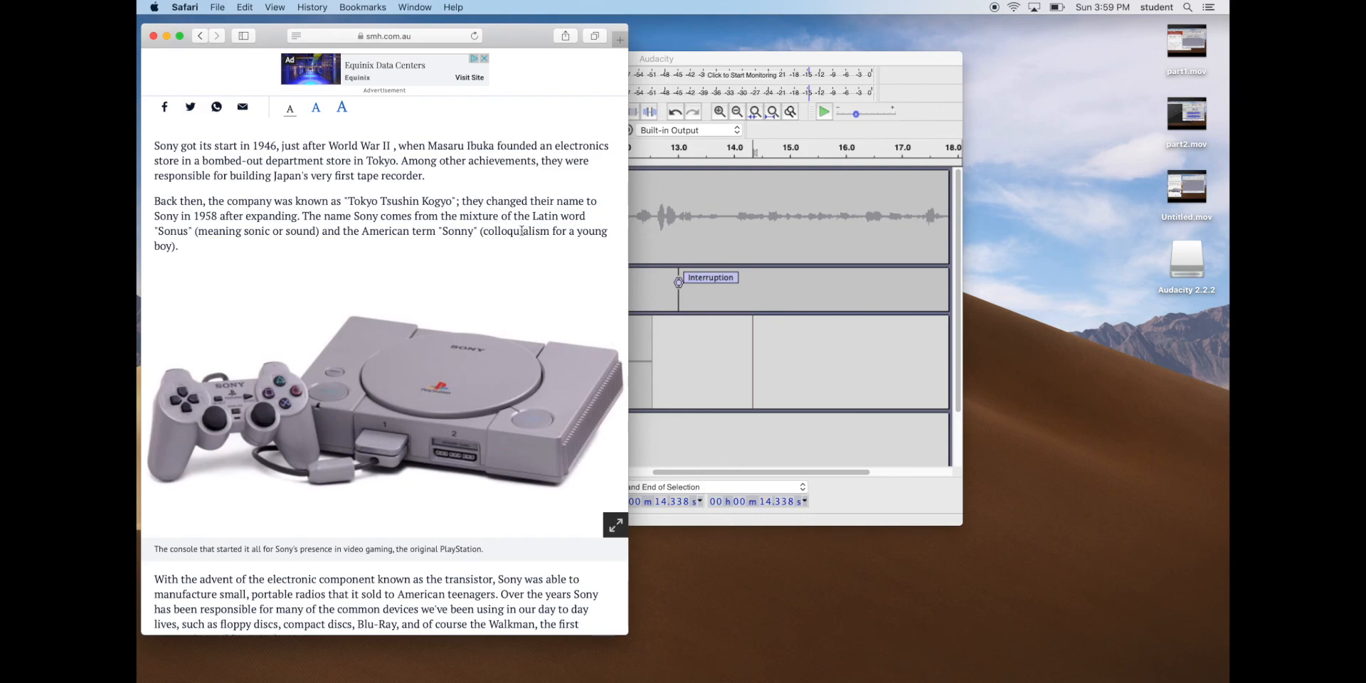
click(644, 192)
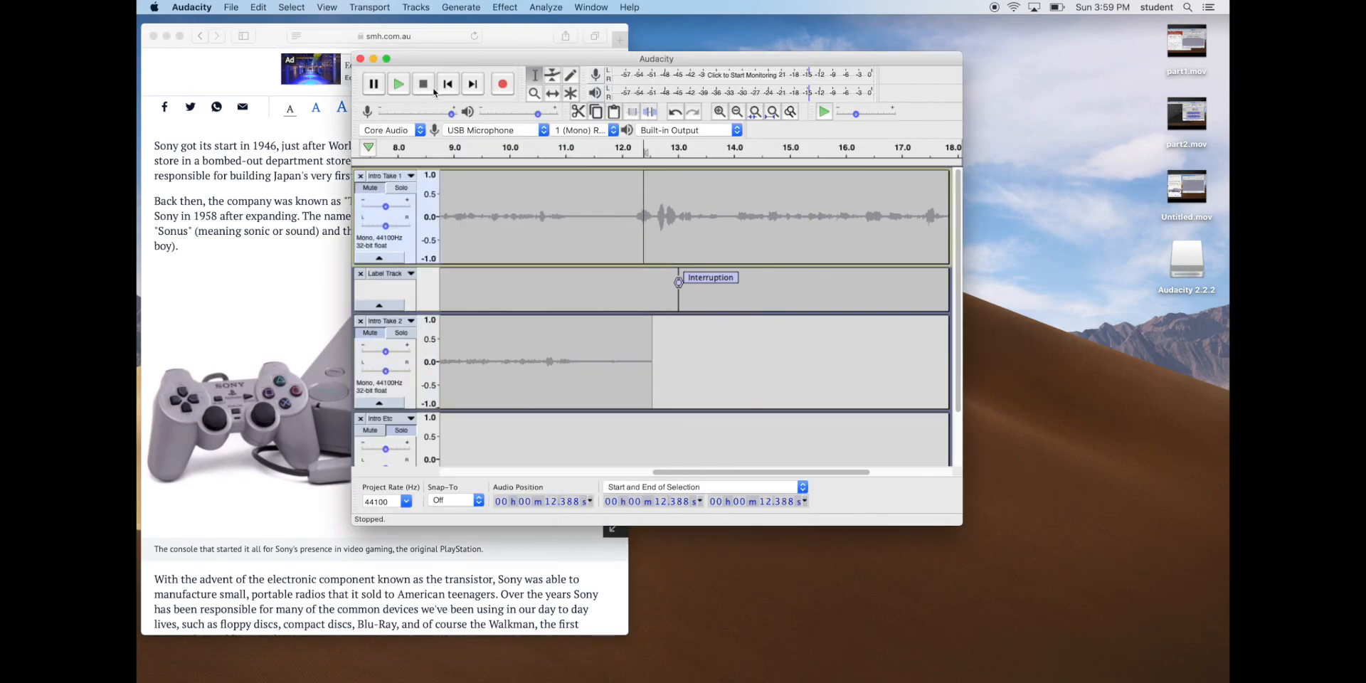